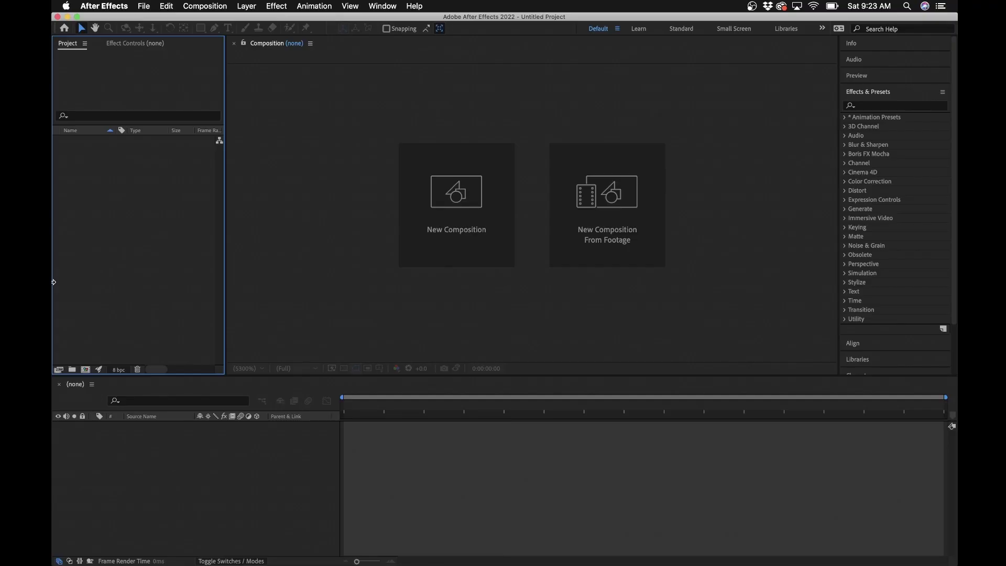
# Step: Start a new composition named NEW YEARS ANIMATION and set its background color to black
pyautogui.click(206, 5)
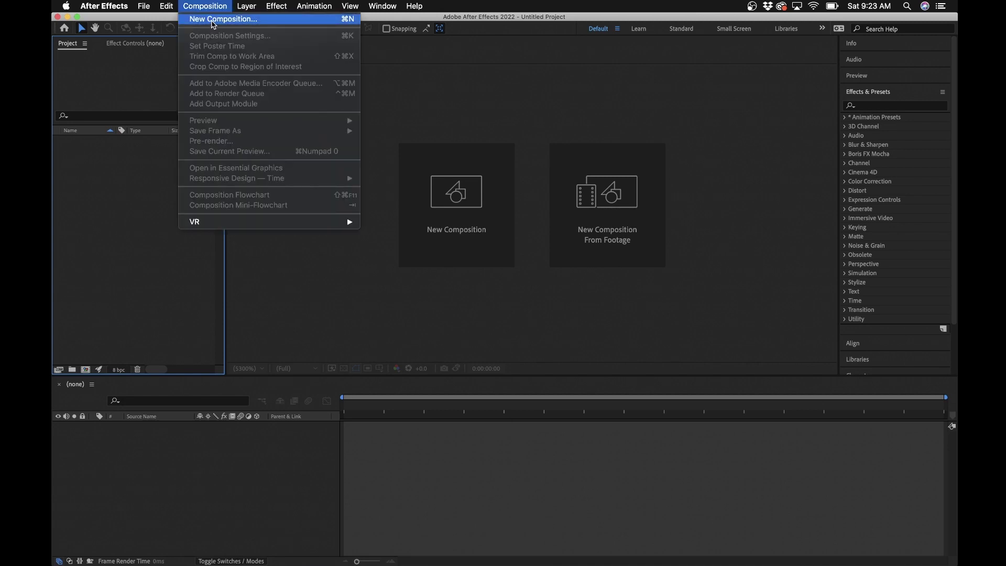
pyautogui.click(213, 21)
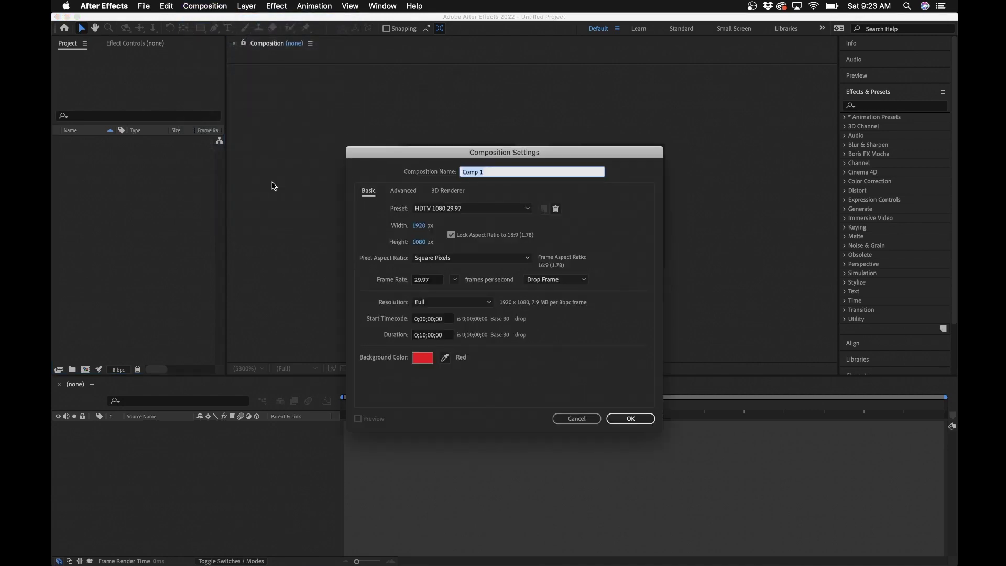
pyautogui.write('NEW YEARS ANIMATION')
pyautogui.click(424, 360)
pyautogui.click(414, 342)
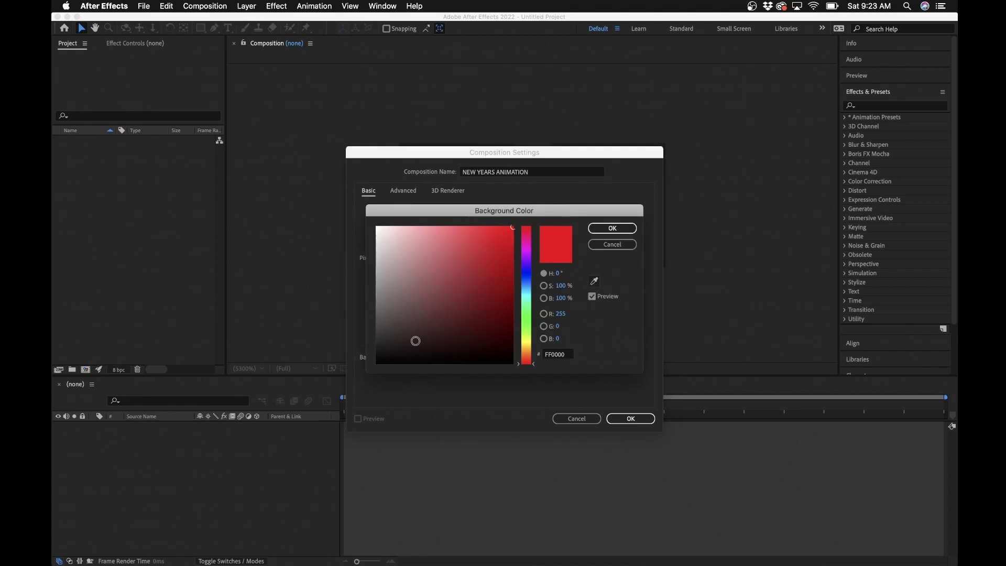
pyautogui.click(624, 228)
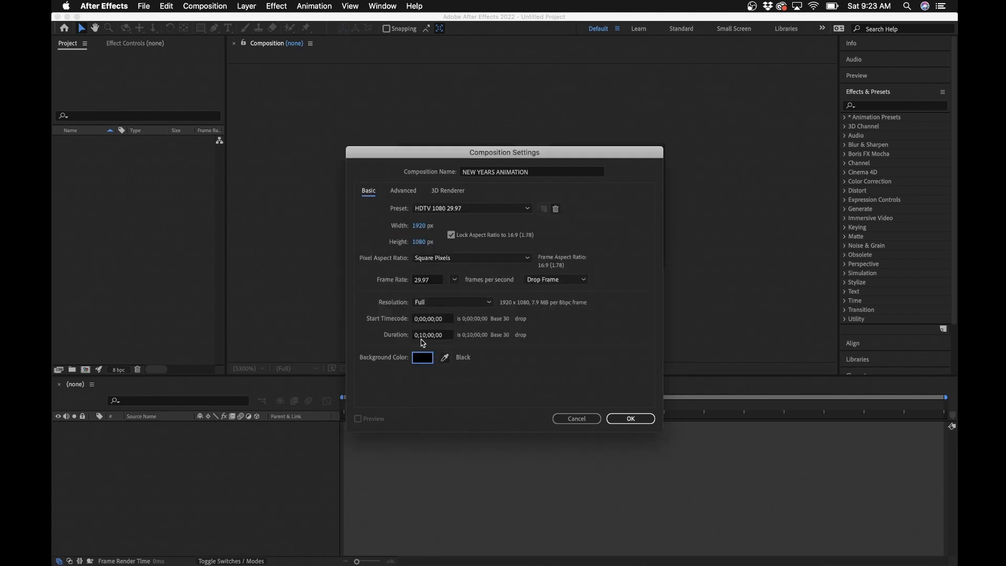
# Step: Set the composition's duration to 0;00;30;00 and create it
pyautogui.click(423, 335)
pyautogui.press('BackSpace')
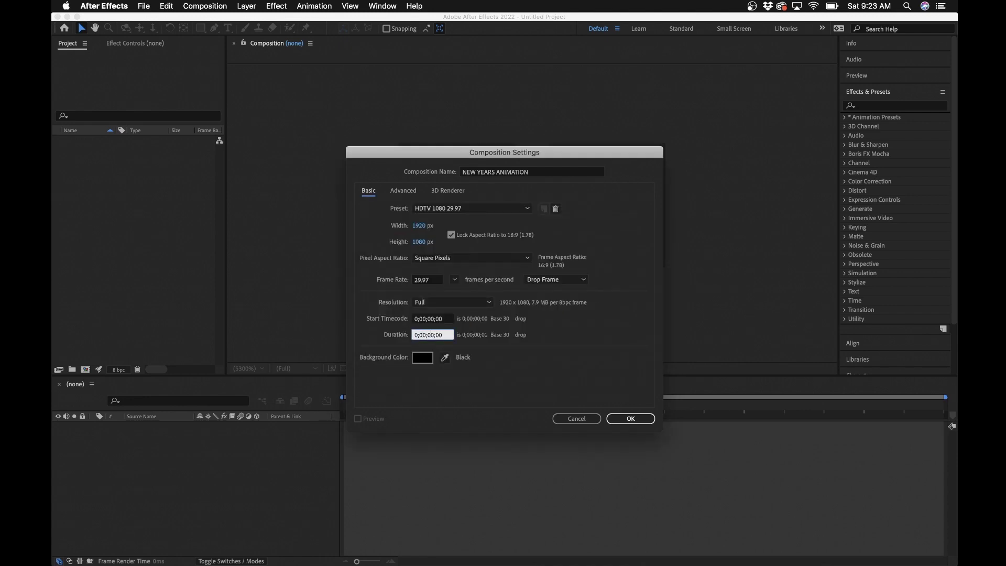
pyautogui.click(627, 418)
pyautogui.click(627, 418)
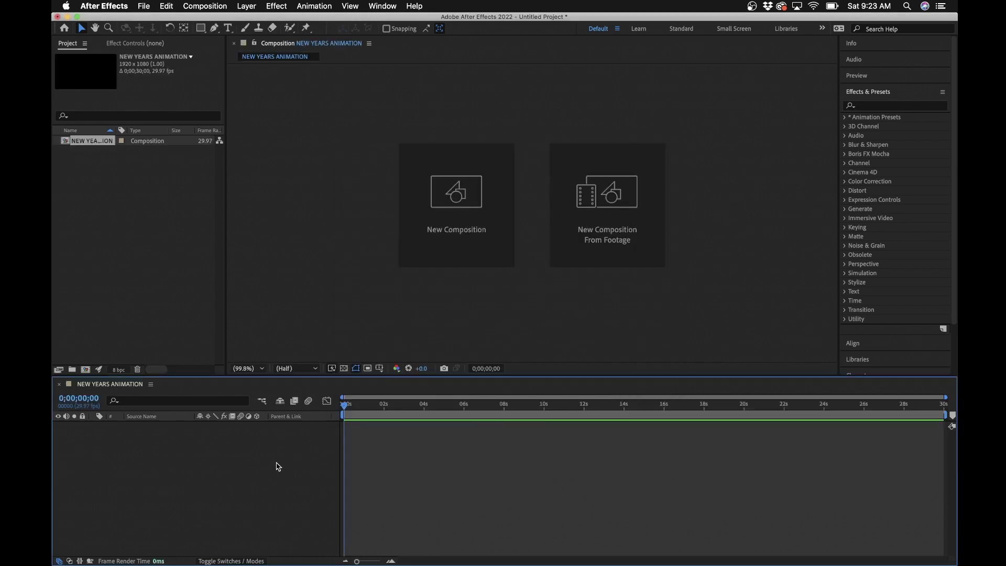
# Step: Import the starry sky JPG from the Downloads folder and add it as a layer in NEW YEARS ANIMATION
pyautogui.moveTo(281, 564)
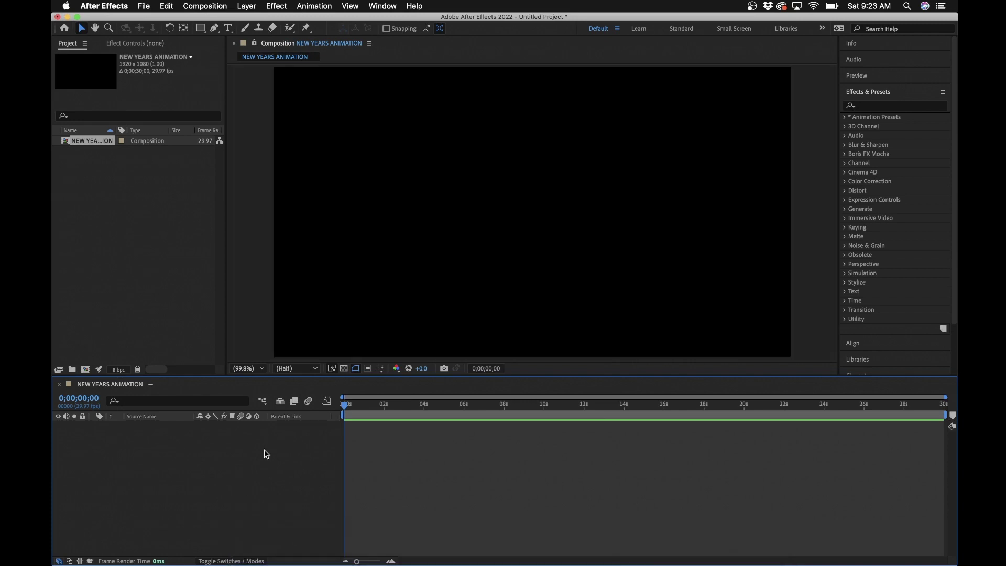
pyautogui.click(300, 549)
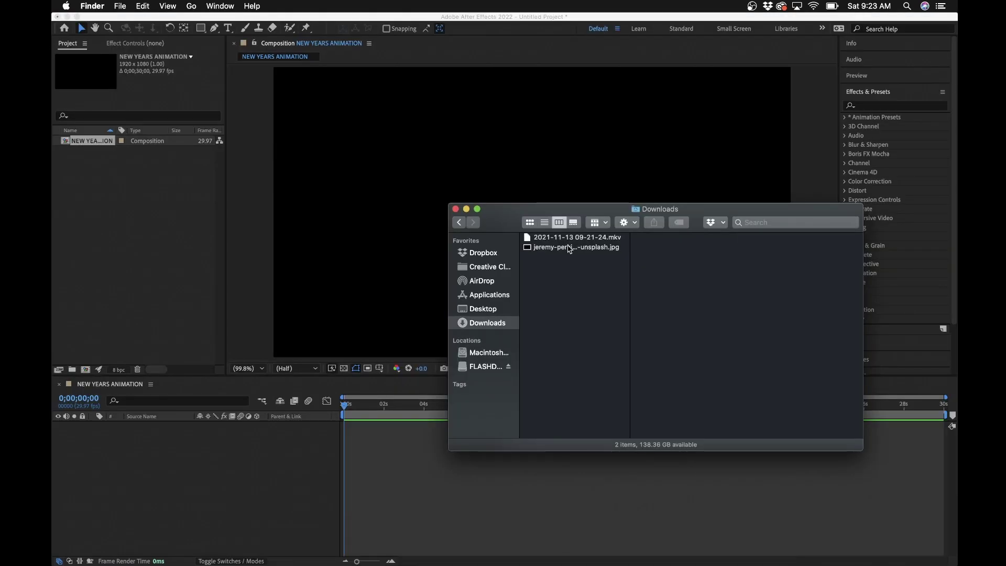
pyautogui.click(568, 247)
pyautogui.moveTo(551, 251); pyautogui.dragTo(112, 235)
pyautogui.moveTo(102, 142); pyautogui.dragTo(148, 464)
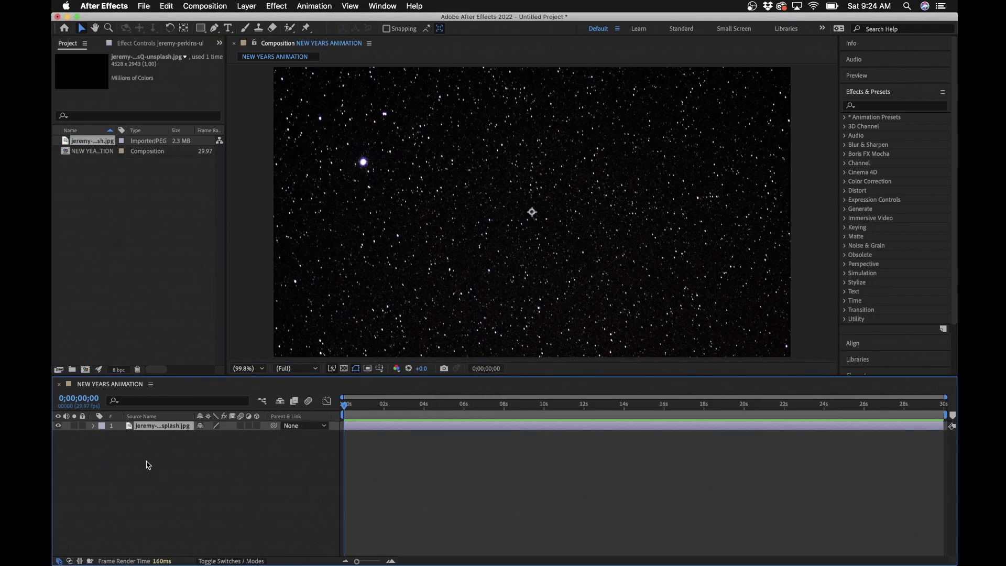
# Step: Scale the star image layer to 43% and set its opacity to 25%
pyautogui.press('s')
pyautogui.moveTo(215, 435); pyautogui.dragTo(183, 435)
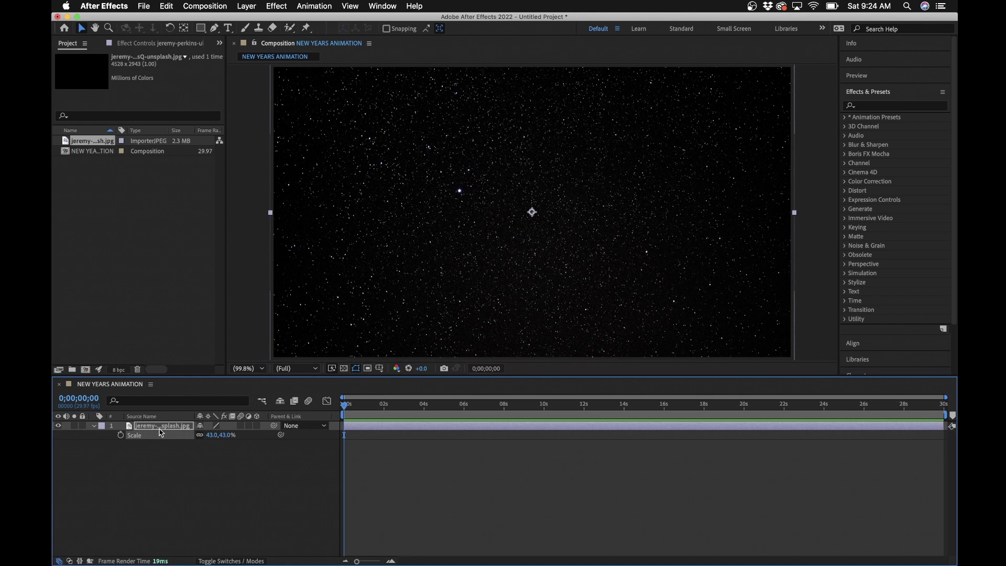
pyautogui.press('t')
pyautogui.click(203, 435)
pyautogui.write('25')
pyautogui.press('Return')
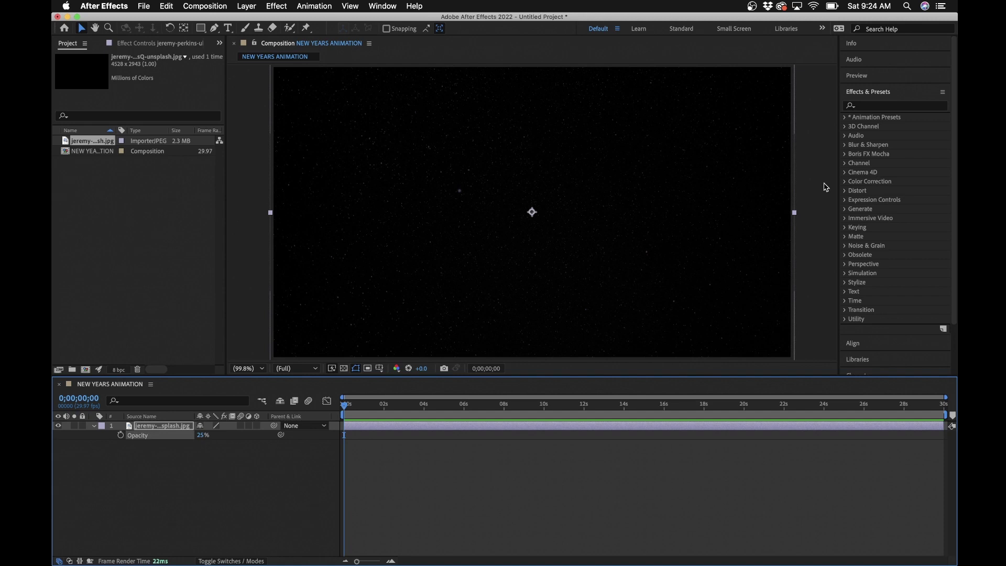
# Step: Create a new 1920 x 1080 px solid layer named BG
pyautogui.click(175, 496)
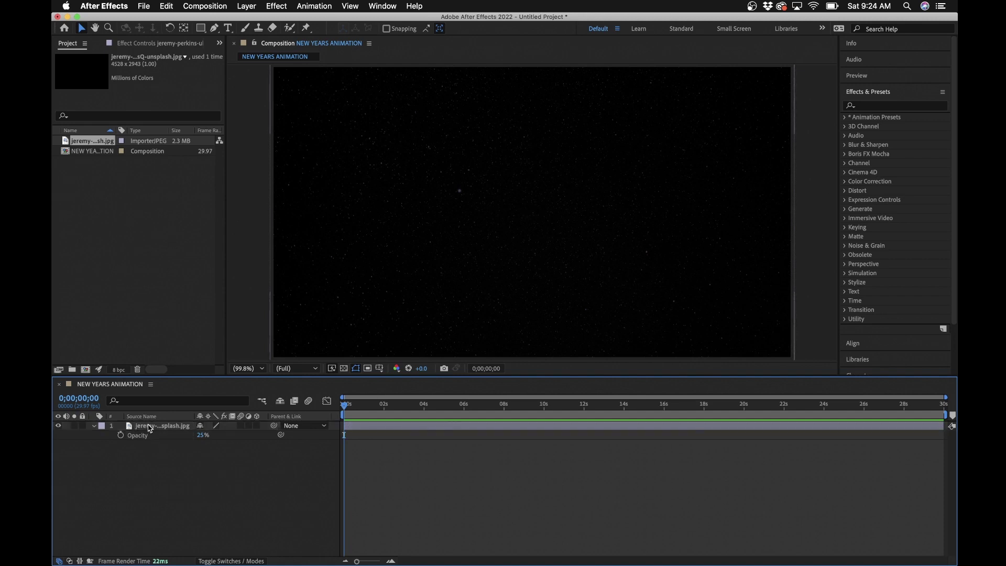
pyautogui.click(150, 429)
pyautogui.click(244, 6)
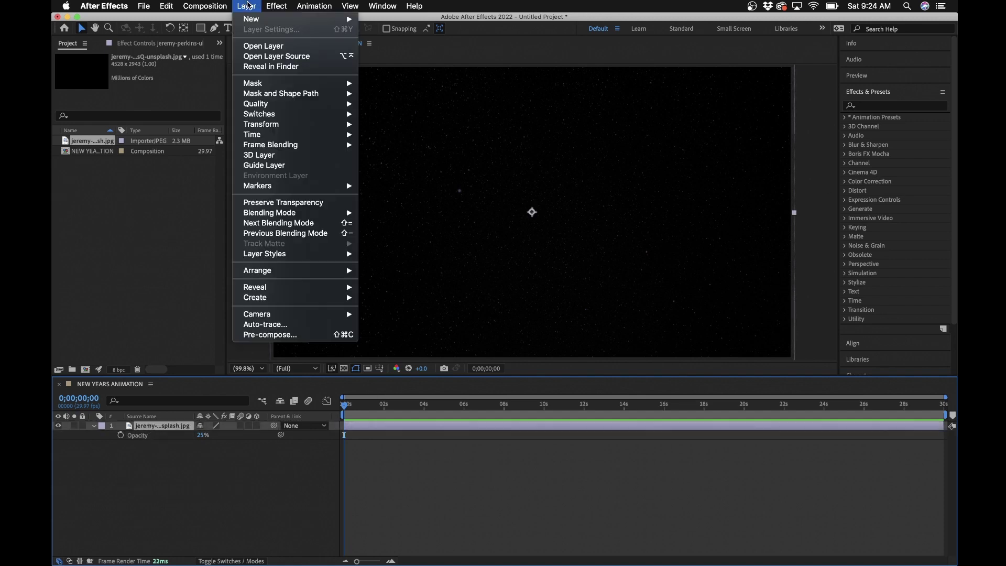
pyautogui.moveTo(262, 22)
pyautogui.click(381, 32)
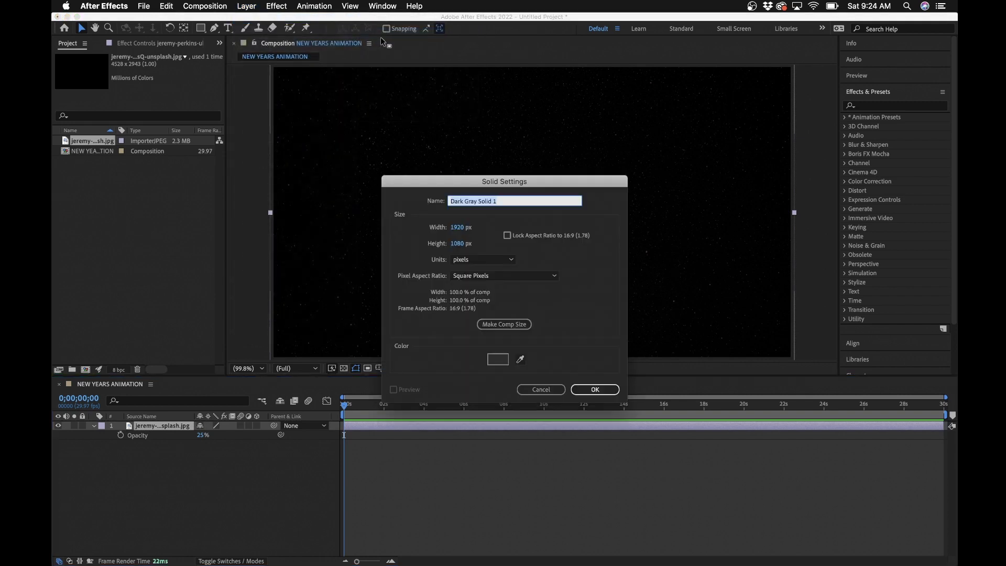
pyautogui.write('BG')
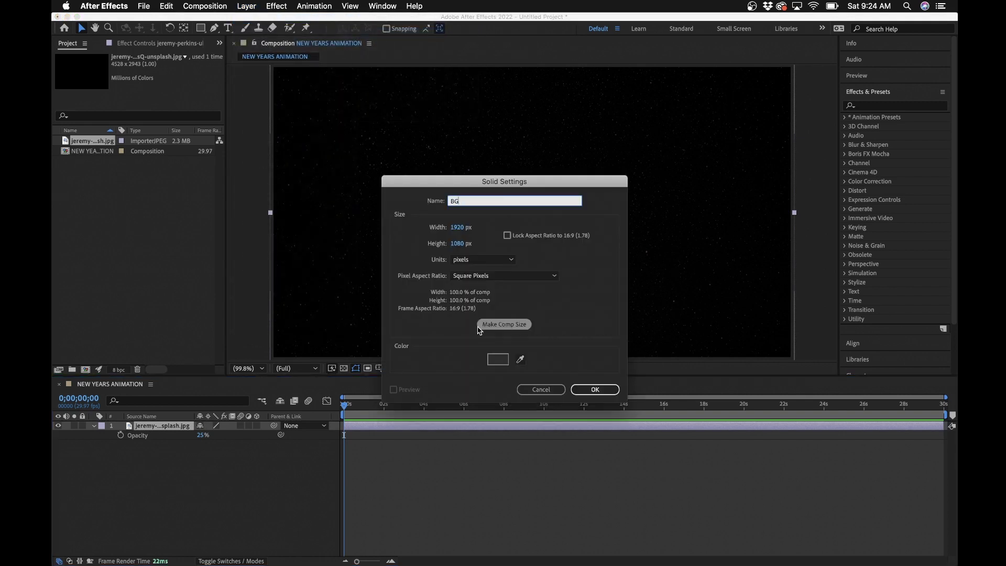
pyautogui.click(594, 390)
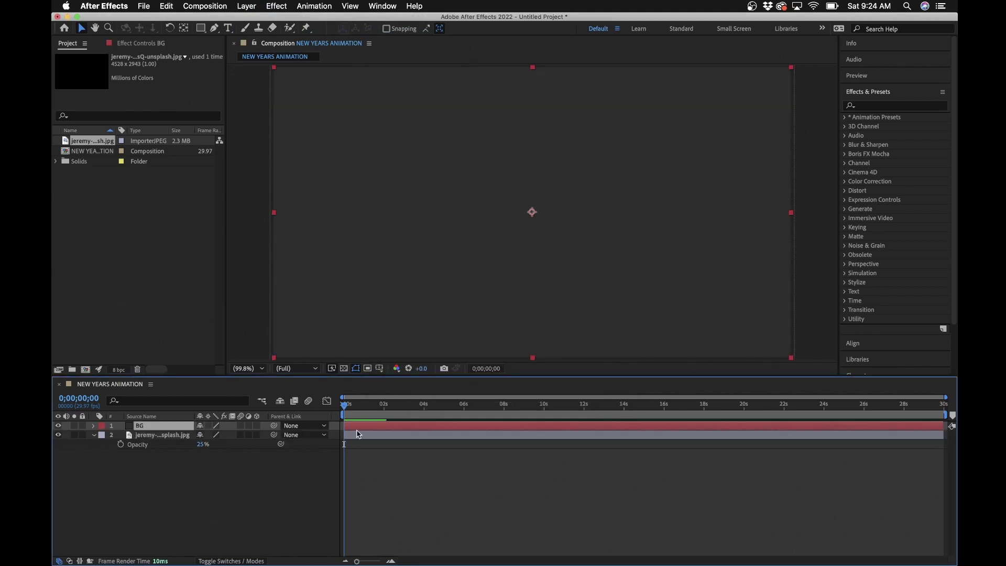
# Step: Find the Gradient Ramp effect and apply it to the BG solid
pyautogui.click(873, 107)
pyautogui.click(383, 6)
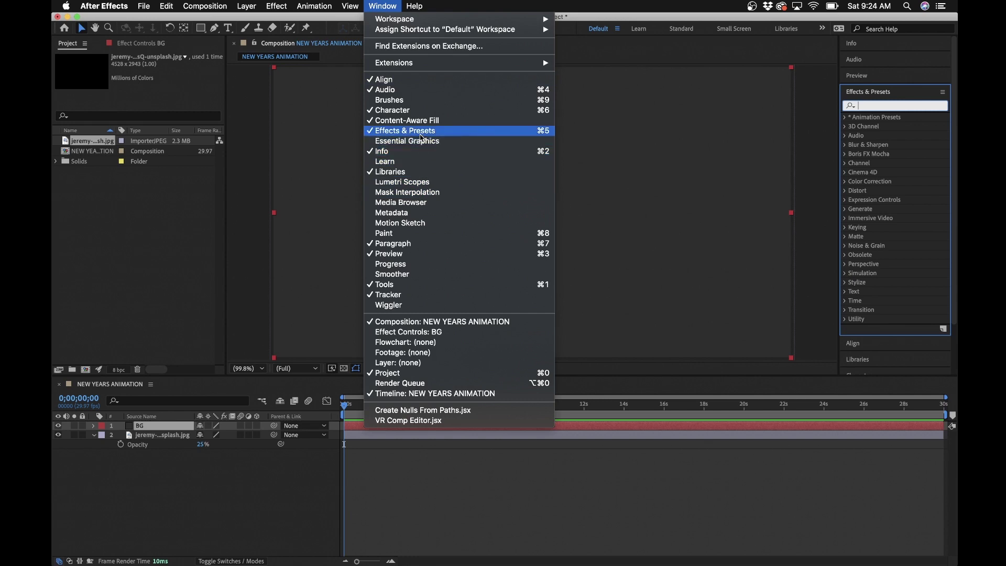
pyautogui.click(902, 109)
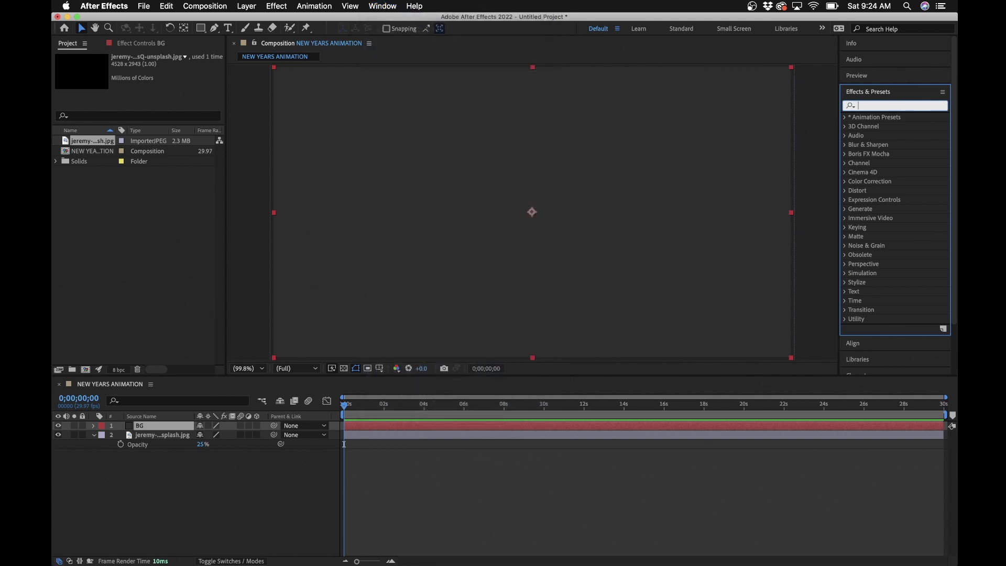
pyautogui.write('ramp')
pyautogui.moveTo(881, 127); pyautogui.dragTo(154, 427)
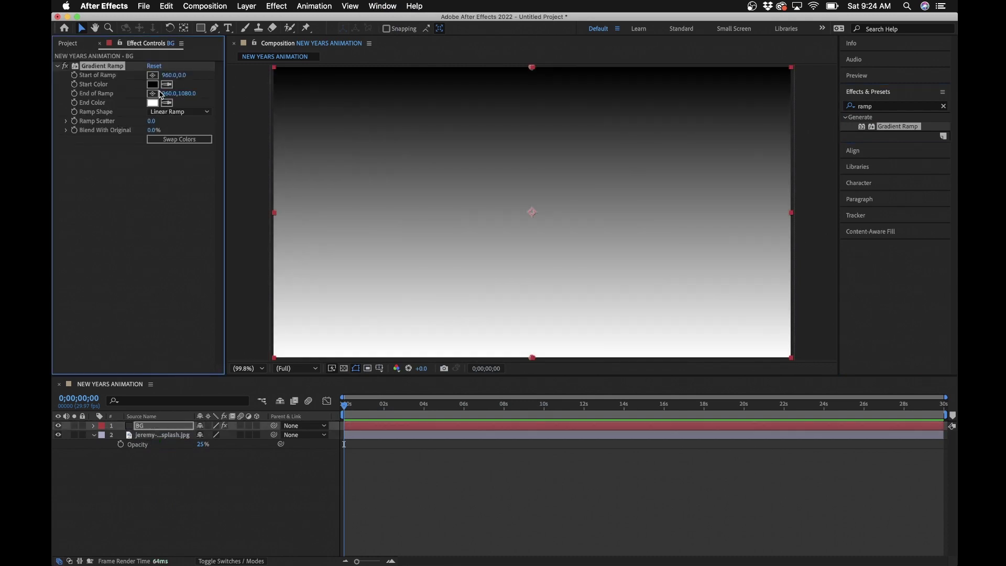
# Step: Set the Gradient Ramp's end color to dark blue, 00022E
pyautogui.click(153, 102)
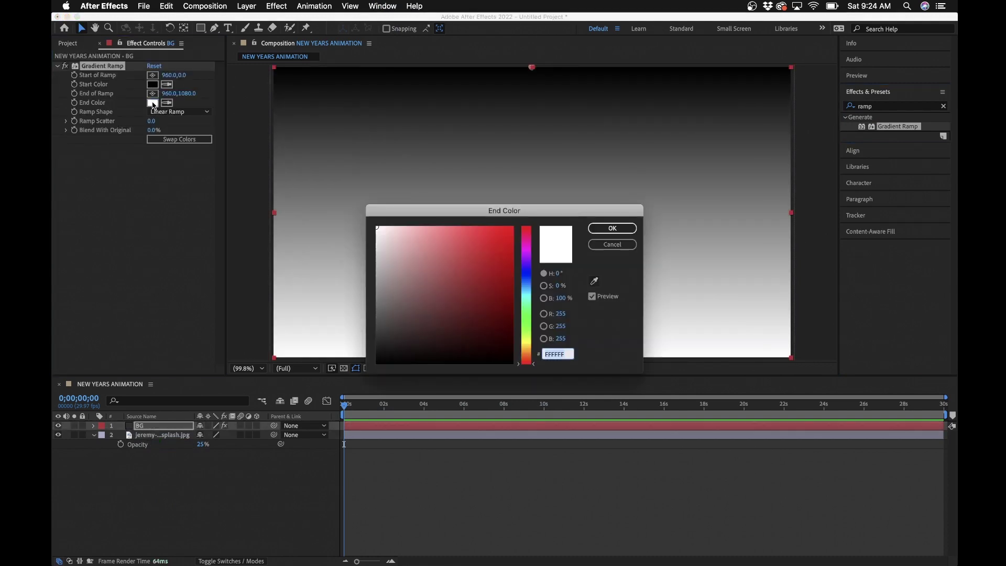
pyautogui.click(529, 270)
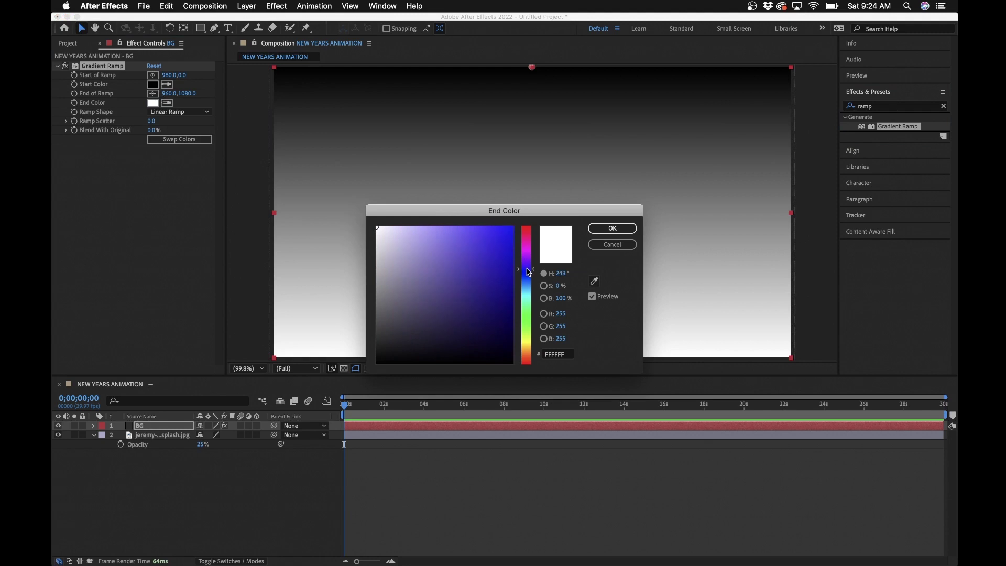
pyautogui.moveTo(506, 304); pyautogui.dragTo(512, 339)
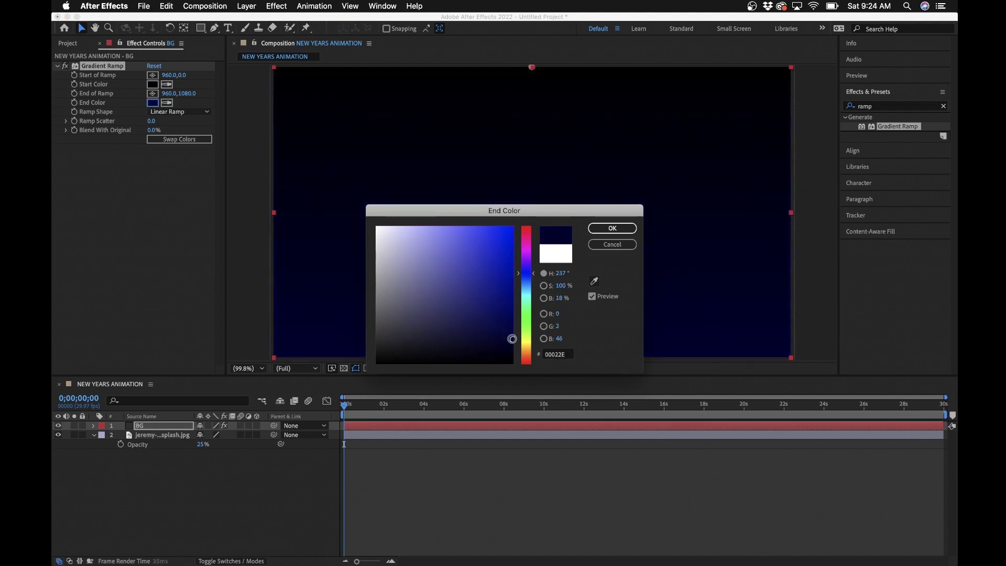
pyautogui.click(601, 229)
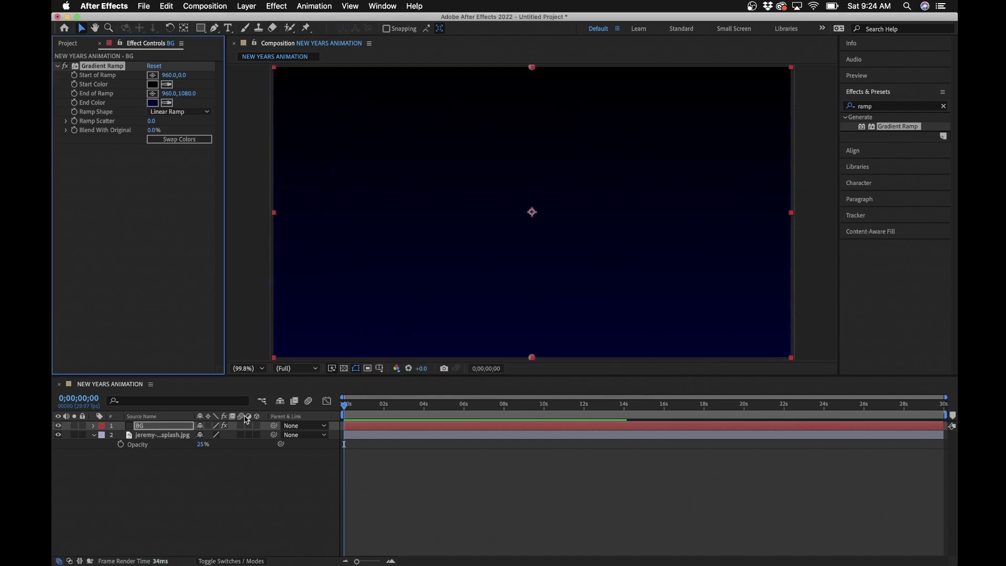
# Step: Move the BG layer below the star image and set the star image's opacity to 40%
pyautogui.moveTo(154, 430); pyautogui.dragTo(152, 450)
pyautogui.click(150, 432)
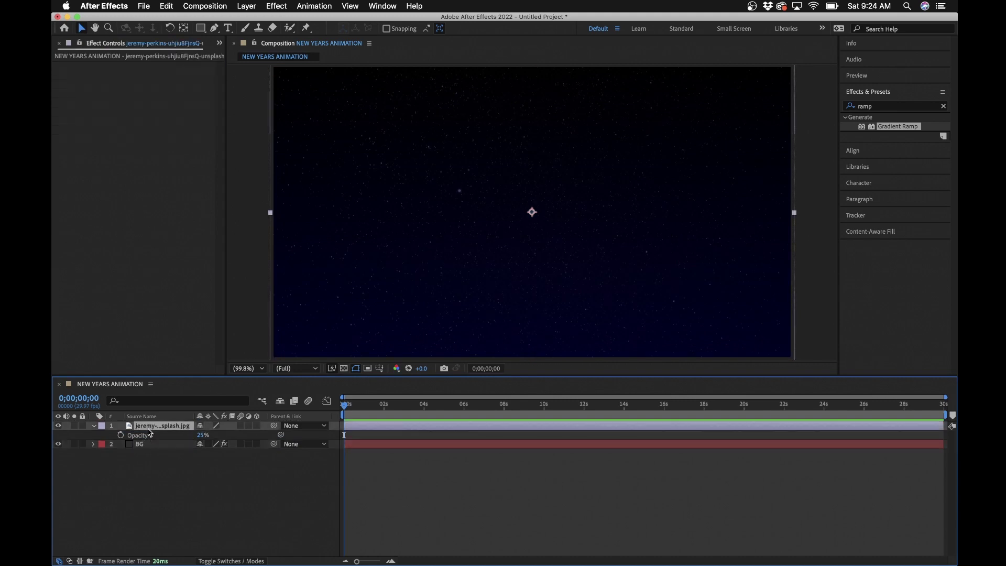
pyautogui.moveTo(208, 437); pyautogui.dragTo(208, 434)
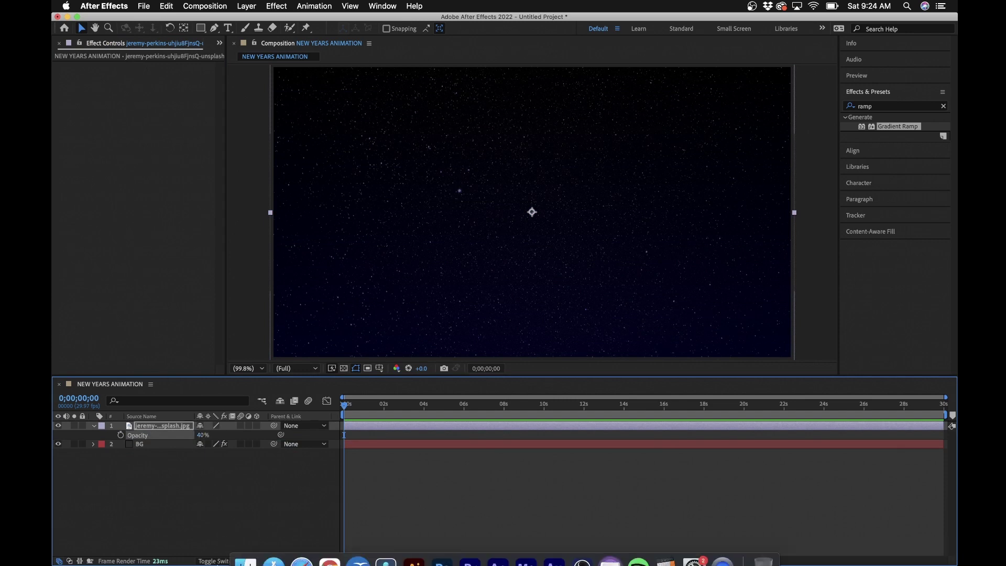
# Step: Set the star image layer's blending mode to Add and collapse its opacity property
pyautogui.click(215, 561)
pyautogui.click(221, 426)
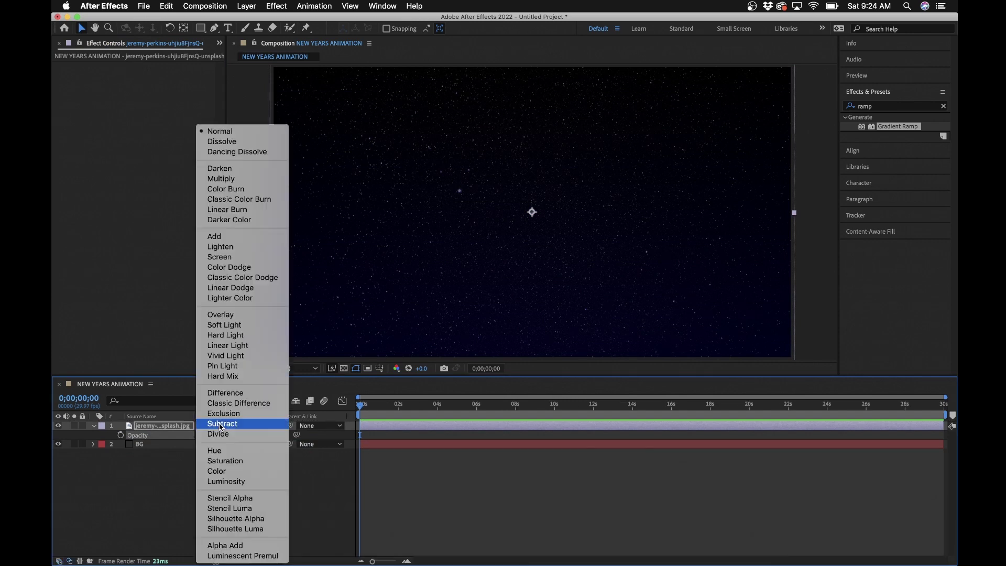
pyautogui.click(215, 237)
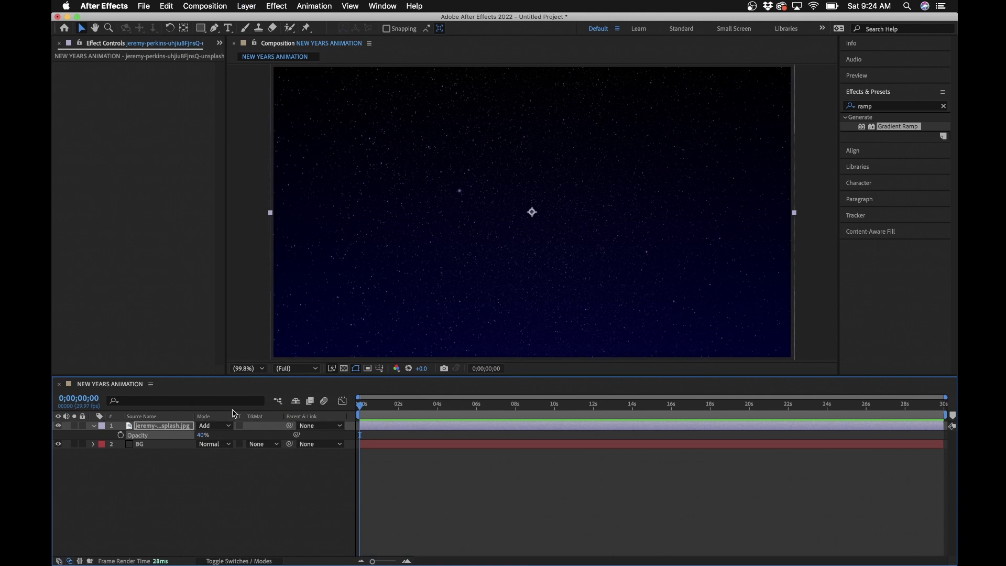
pyautogui.click(209, 504)
pyautogui.click(160, 426)
pyautogui.press('t')
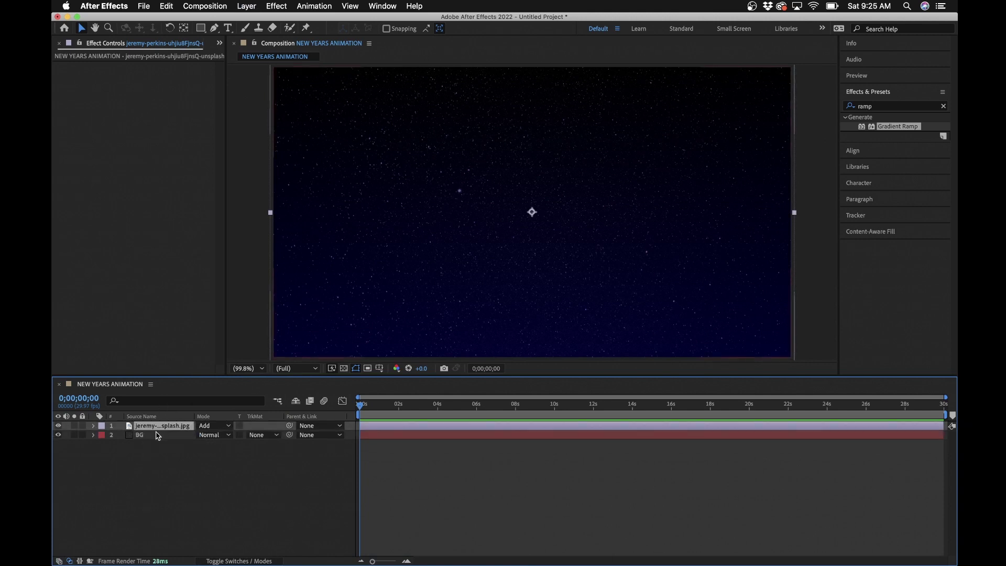
pyautogui.click(158, 435)
pyautogui.click(202, 476)
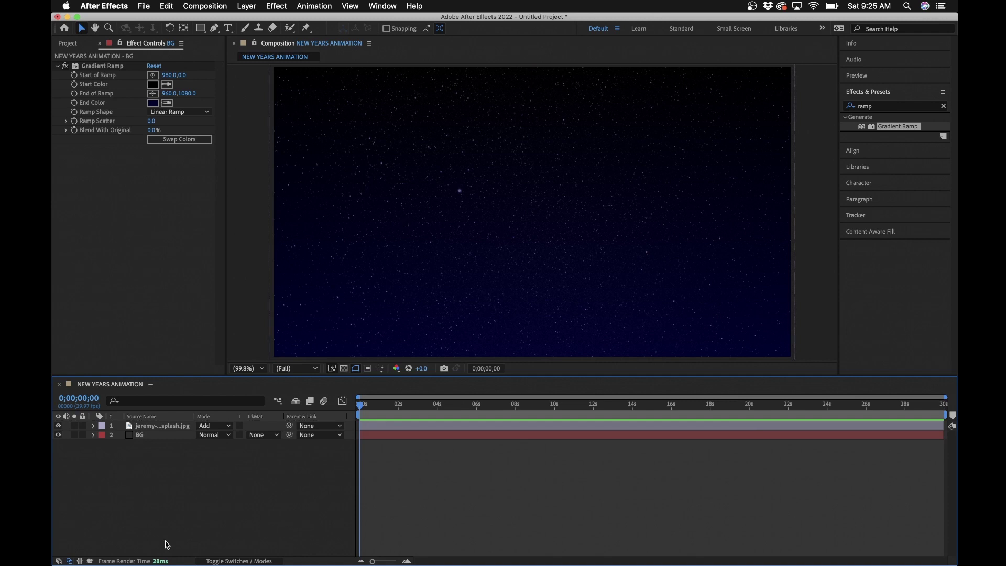
# Step: Pre-compose the star image and BG layers into a composition named SKY BACKGROUND, moving all attributes into it
pyautogui.click(140, 435)
pyautogui.keyDown('shift'); pyautogui.click(149, 427); pyautogui.keyUp('shift')
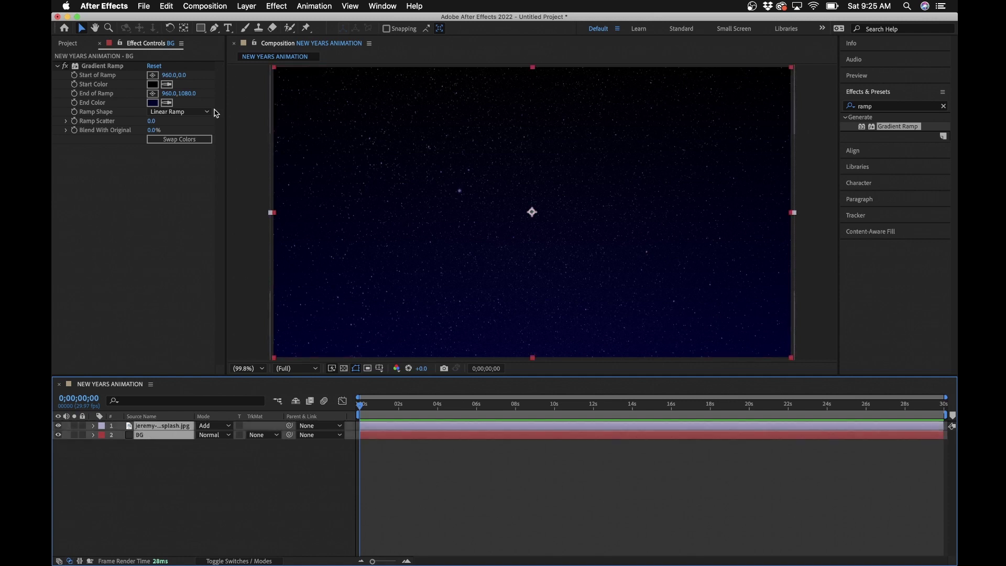
pyautogui.click(251, 6)
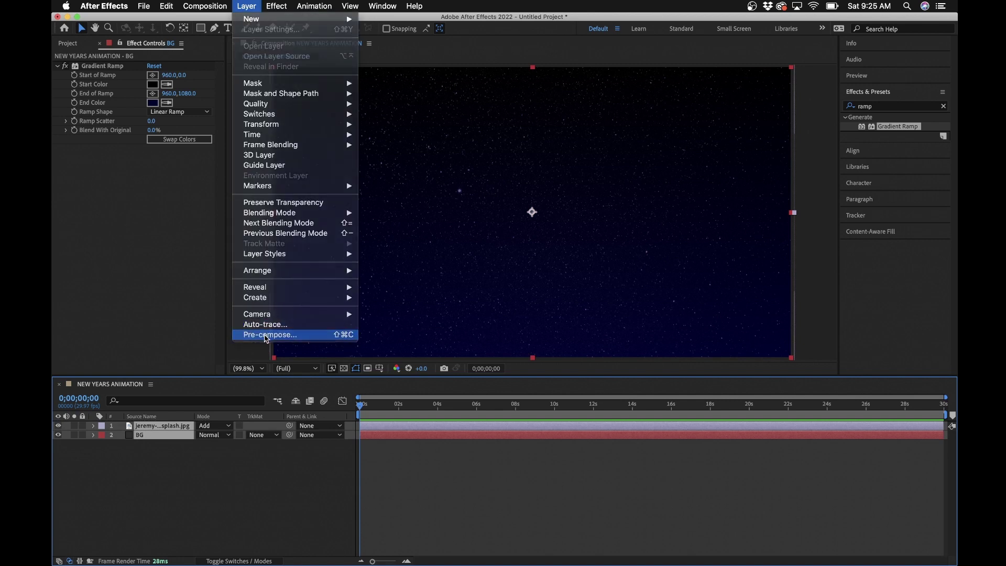
pyautogui.click(264, 335)
pyautogui.write('SKY BACKGROUND')
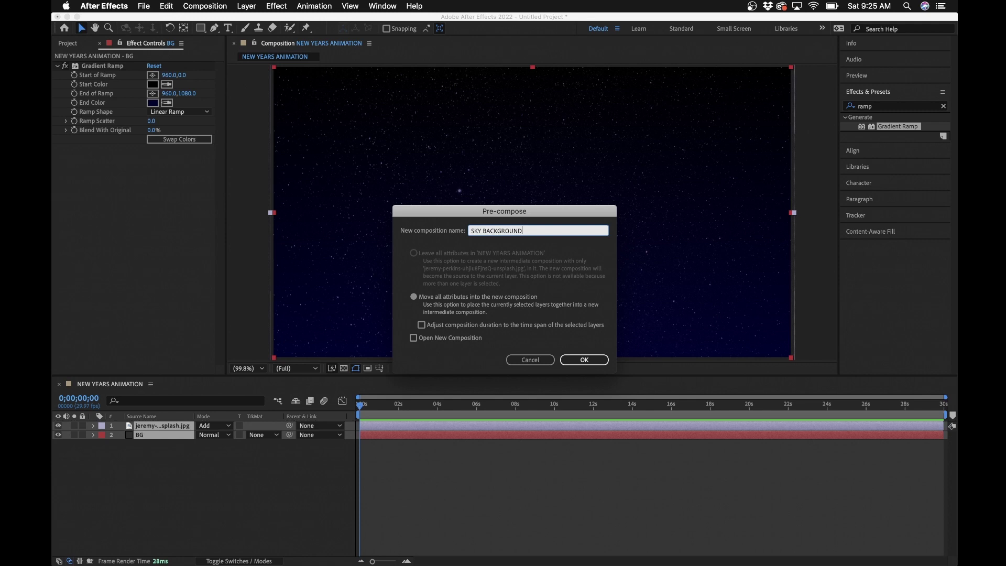
pyautogui.click(576, 359)
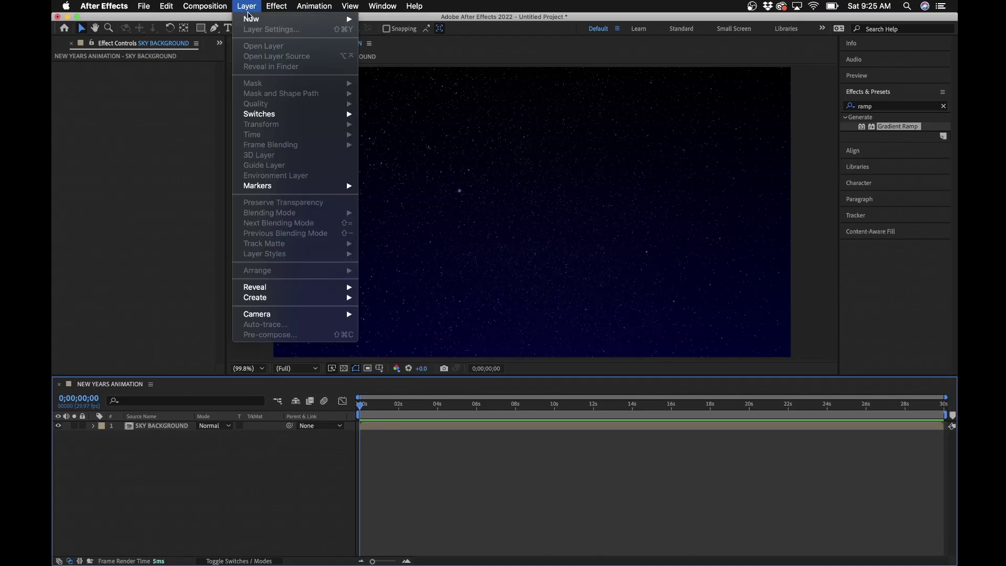
# Step: Create a new 1920 x 1080 px solid layer named FIREWORK 01 above SKY BACKGROUND
pyautogui.moveTo(277, 21)
pyautogui.click(400, 34)
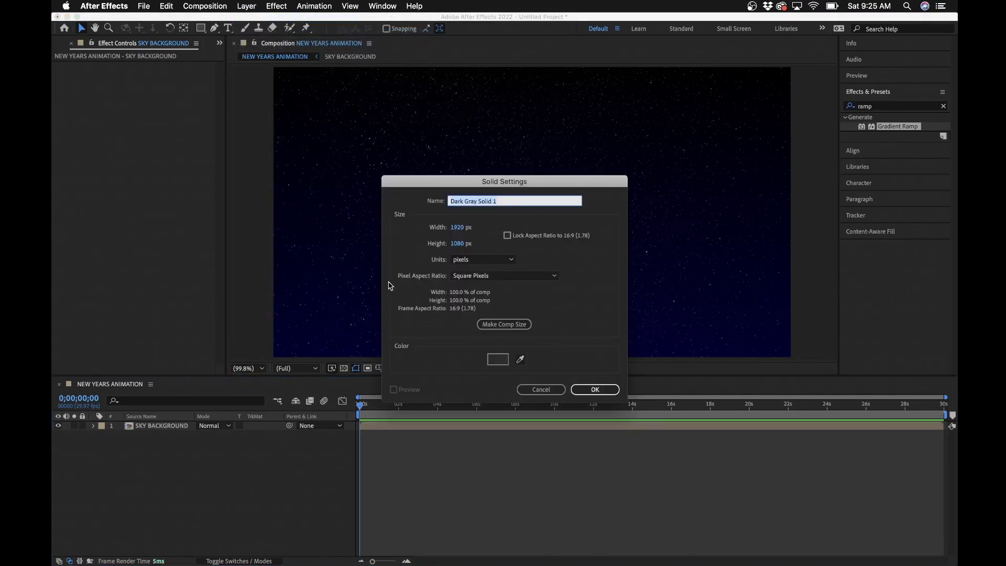
pyautogui.write('F')
pyautogui.click(595, 392)
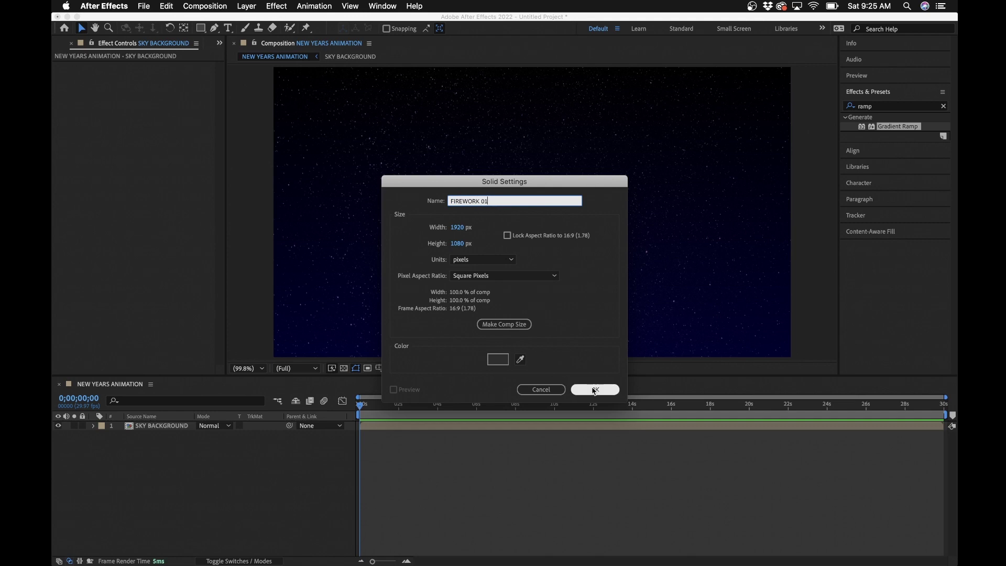
# Step: Apply the CC Particle Systems II effect to the FIREWORK 01 layer and go to 0;00;02;04
pyautogui.click(904, 109)
pyautogui.click(943, 107)
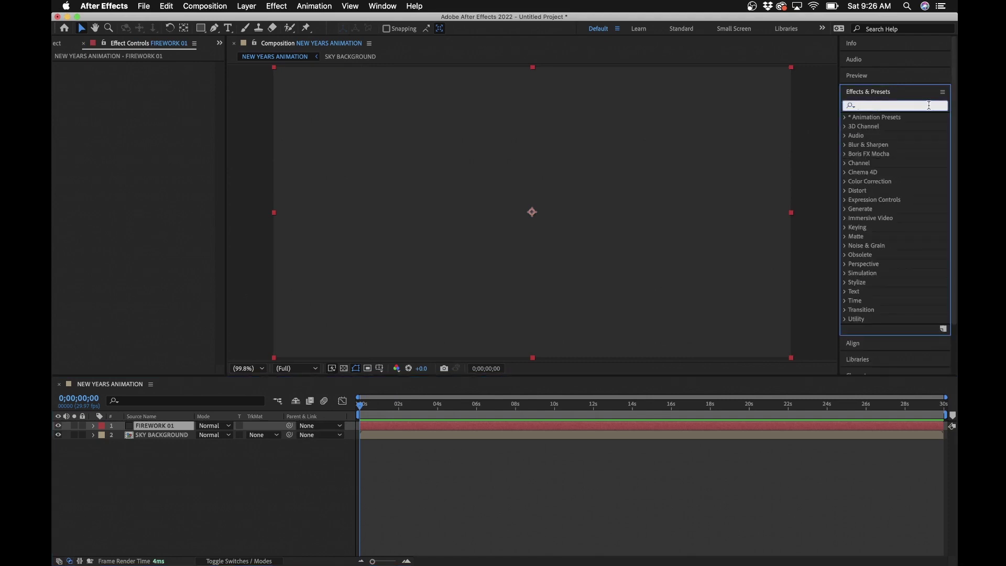
pyautogui.write('cc particle')
pyautogui.click(896, 127)
pyautogui.moveTo(896, 131); pyautogui.dragTo(512, 294)
pyautogui.moveTo(388, 415); pyautogui.dragTo(402, 409)
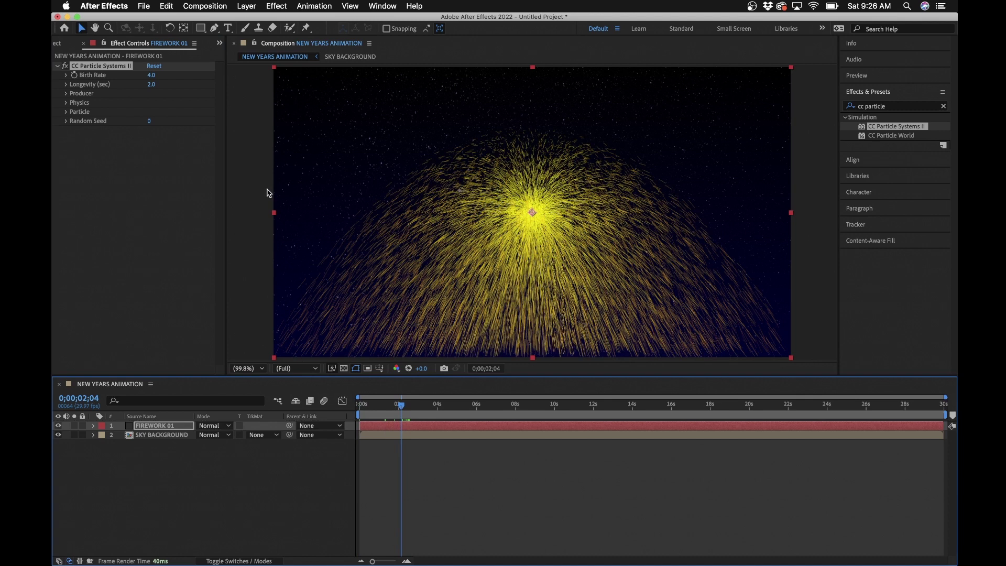
# Step: Set the particle effect's birth rate to 18 and its longevity to 8 seconds
pyautogui.click(153, 76)
pyautogui.press('Return')
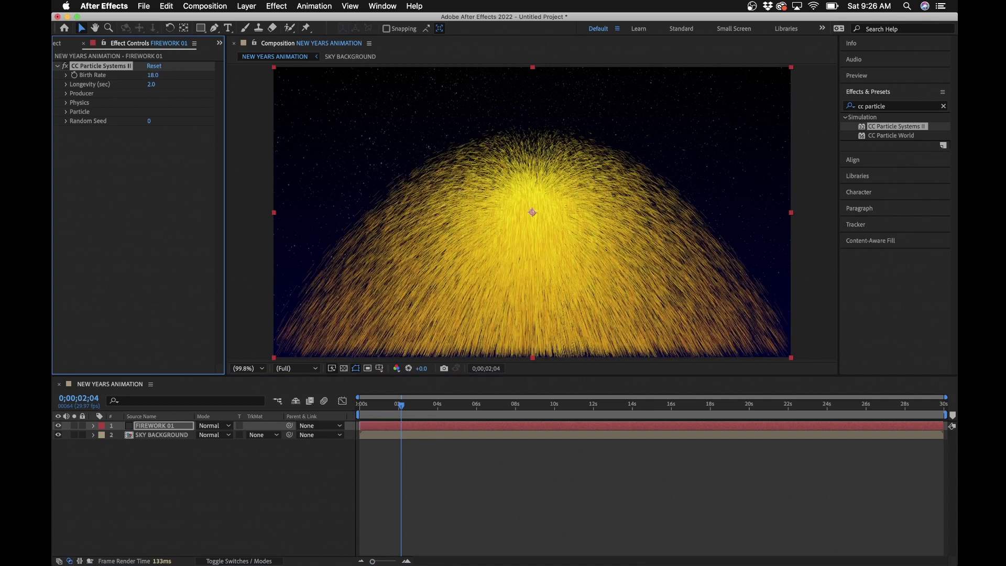
pyautogui.click(151, 85)
pyautogui.press('Return')
# Step: Set the gravity in the particle effect's physics settings to 0
pyautogui.click(66, 104)
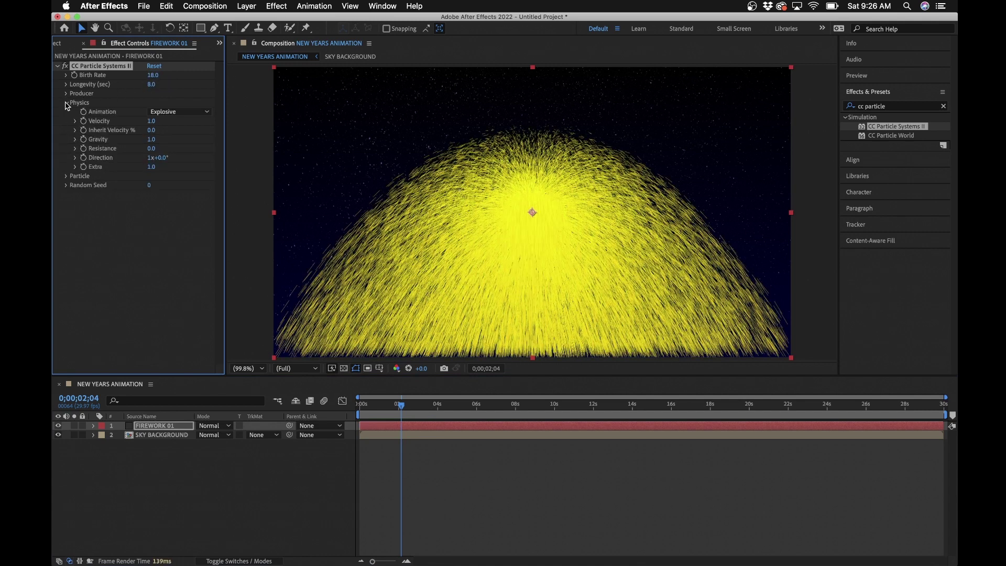
pyautogui.click(151, 140)
pyautogui.write('0')
pyautogui.press('Return')
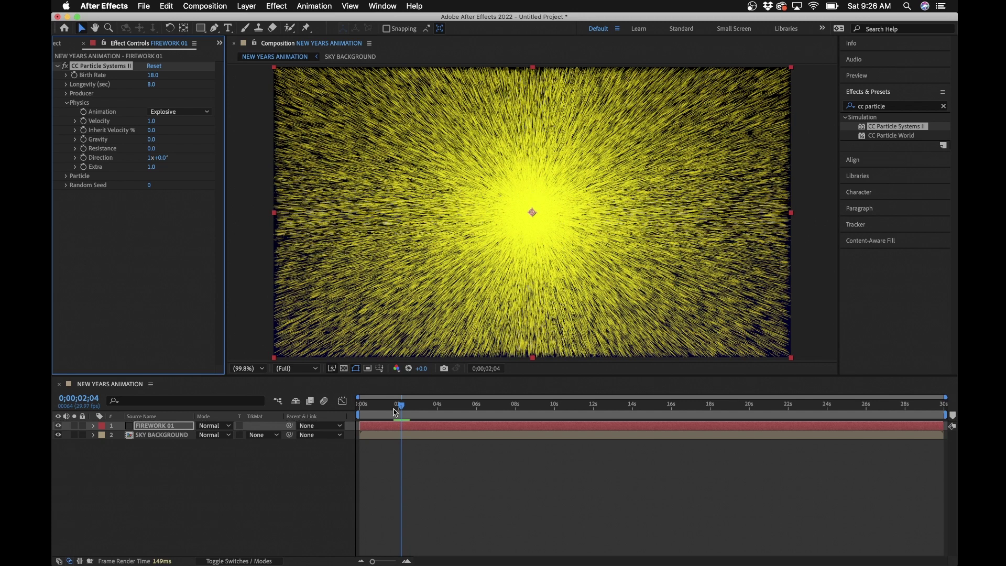
# Step: Keyframe the birth rate at 18 on the first frame and at 0 at 0;00;00;03
pyautogui.moveTo(396, 413); pyautogui.dragTo(264, 394)
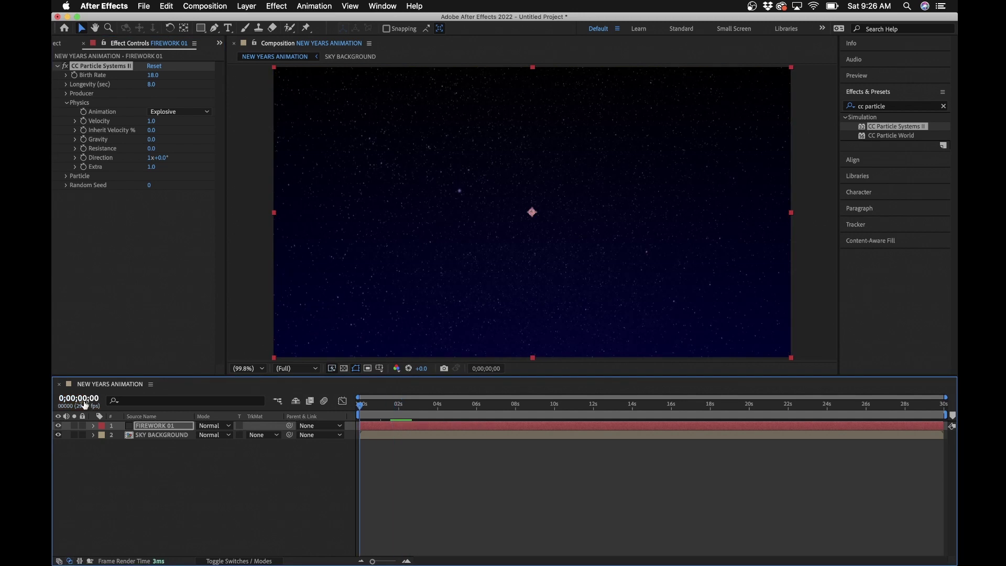
pyautogui.click(76, 76)
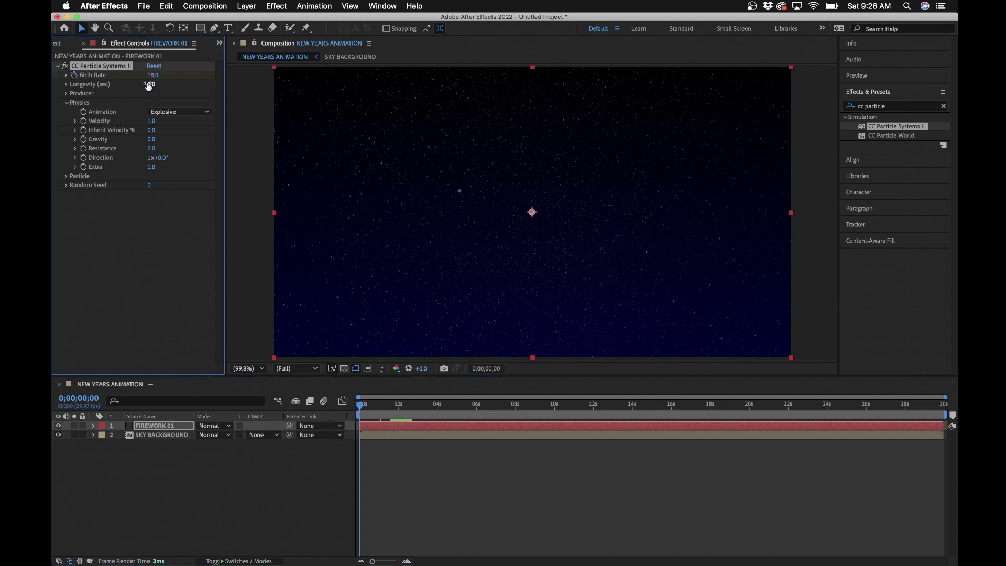
pyautogui.click(396, 468)
pyautogui.press('=')
pyautogui.press('=')
pyautogui.press('=')
pyautogui.click(394, 408)
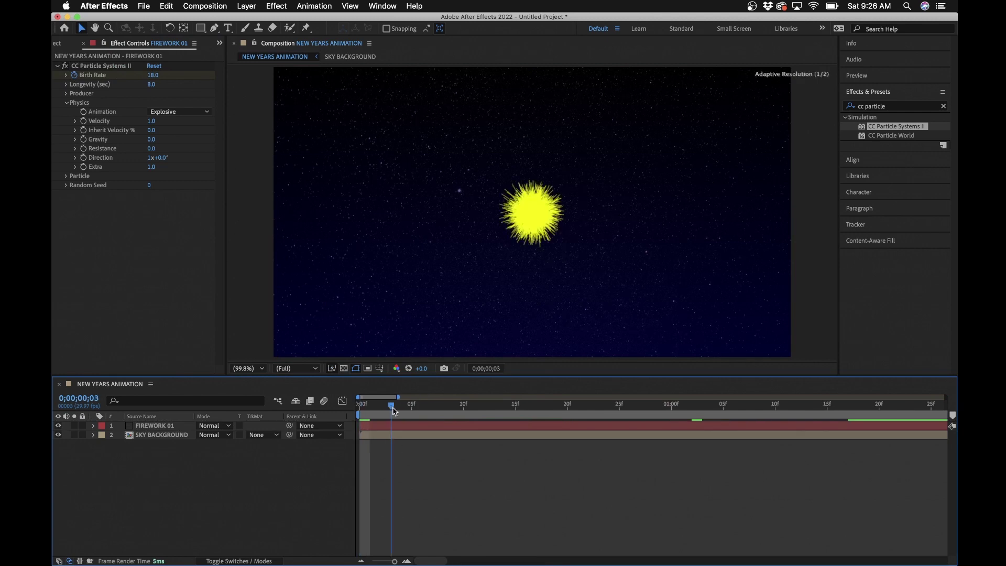
pyautogui.click(153, 76)
pyautogui.write('0')
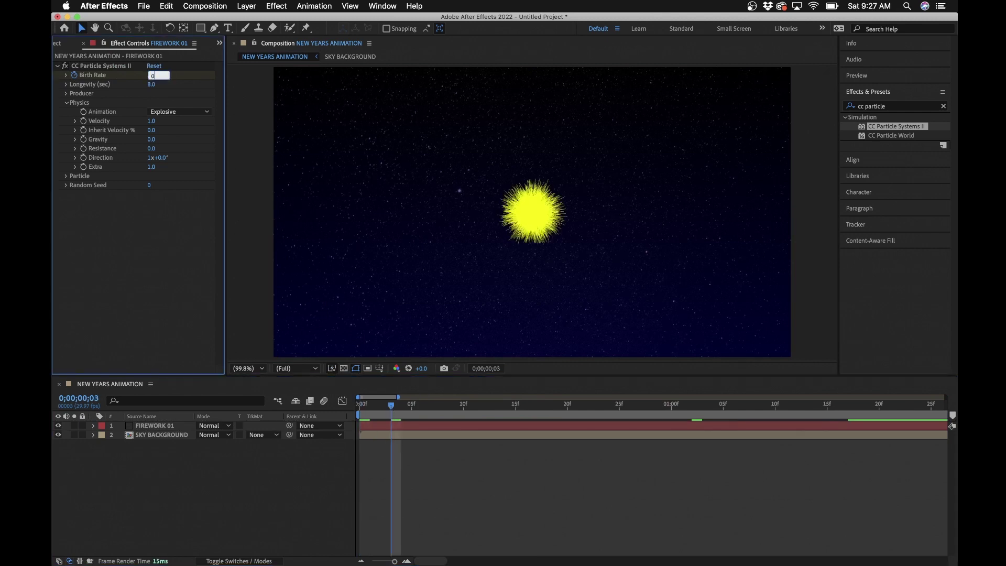
pyautogui.press('Return')
# Step: Set the velocity of FIREWORK 01's particles to 0.4, checking the burst at 0;00;00;07
pyautogui.moveTo(400, 417); pyautogui.dragTo(432, 417)
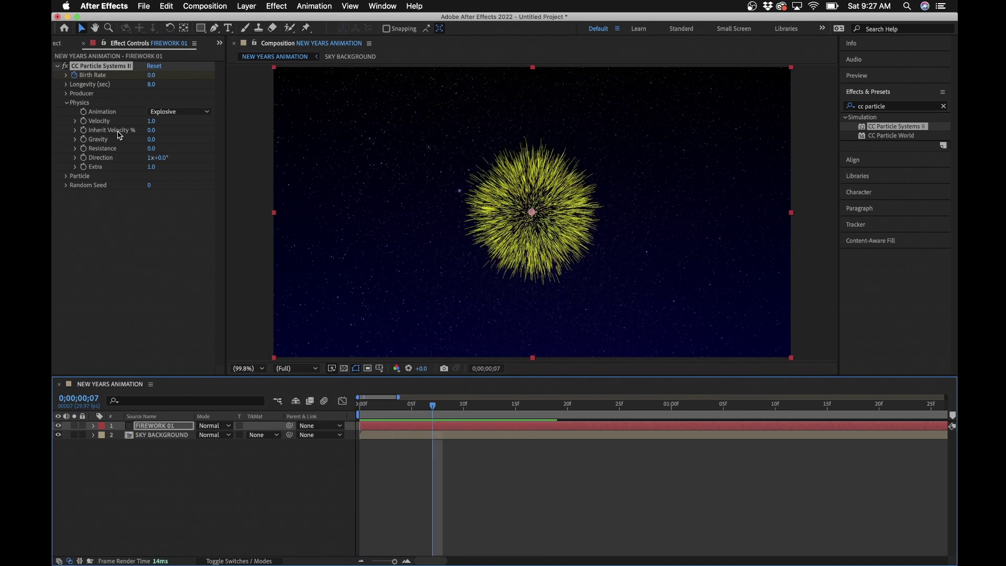
pyautogui.click(151, 121)
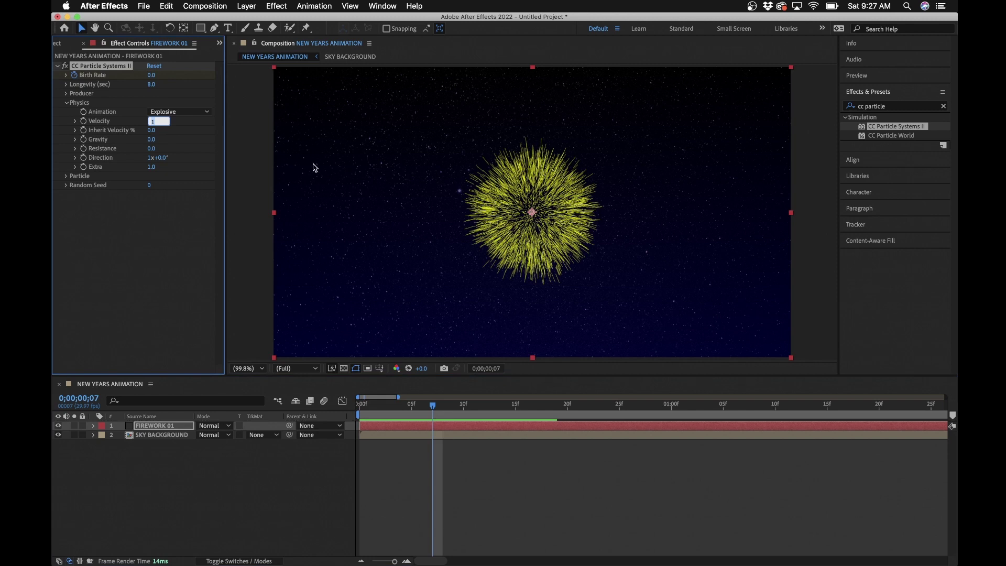
pyautogui.write('.4')
pyautogui.press('Return')
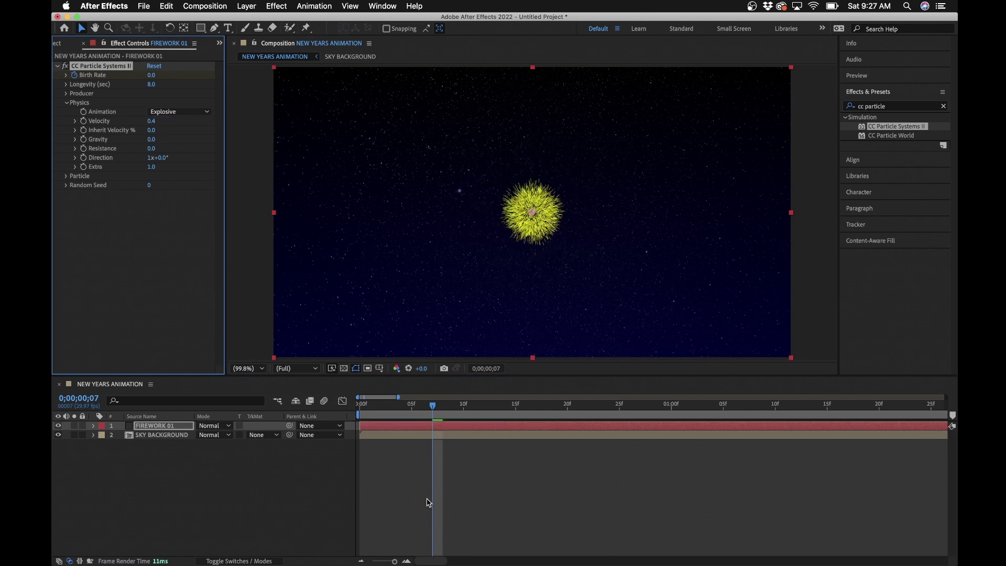
# Step: Set the particles' resistance to 16 and preview the explosion past one second
pyautogui.moveTo(423, 409); pyautogui.dragTo(640, 407)
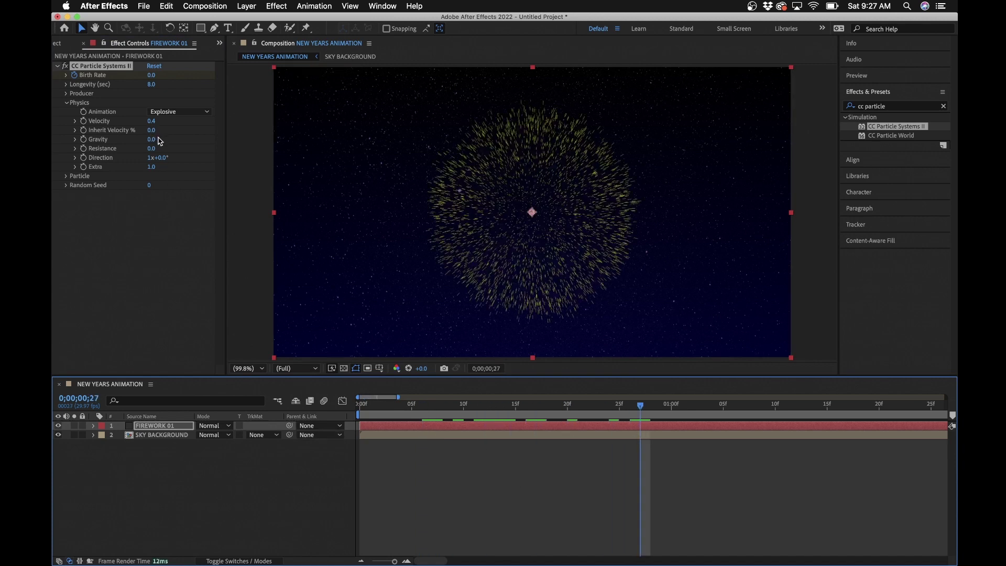
pyautogui.click(154, 152)
pyautogui.write('16')
pyautogui.press('Return')
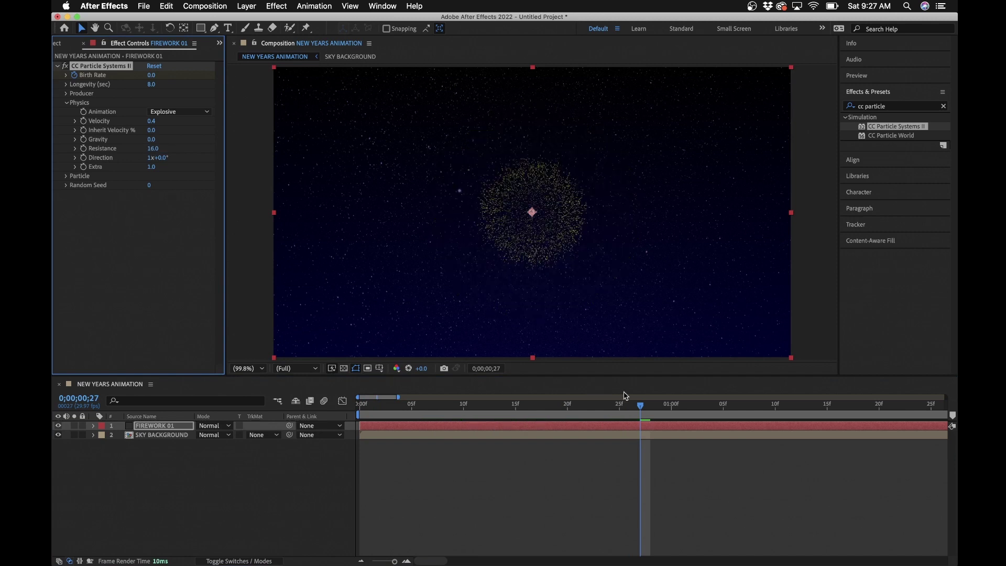
pyautogui.click(638, 407)
pyautogui.press('space')
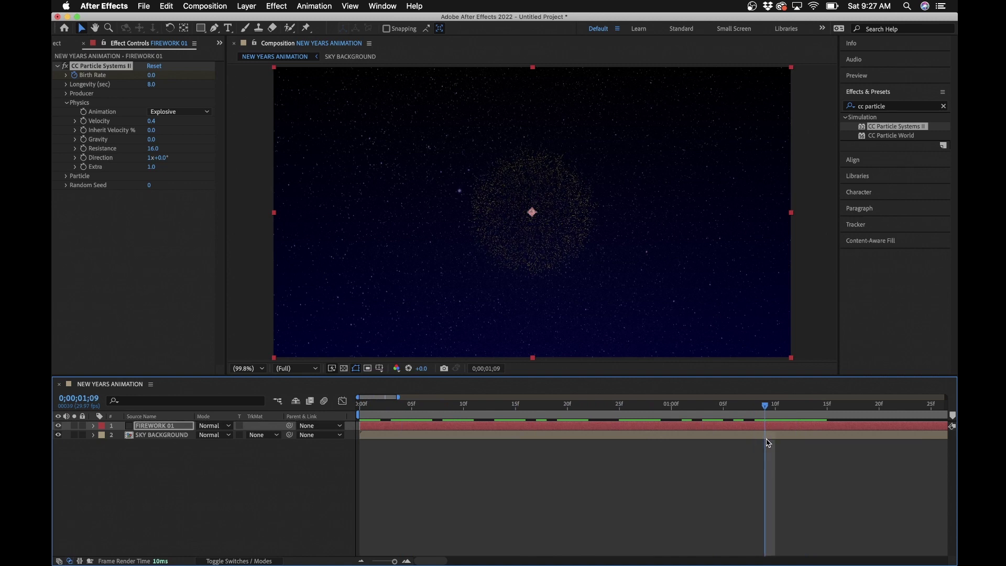
# Step: Duplicate the FIREWORK 01 layer and rename the copy FIREWORK 02
pyautogui.click(150, 427)
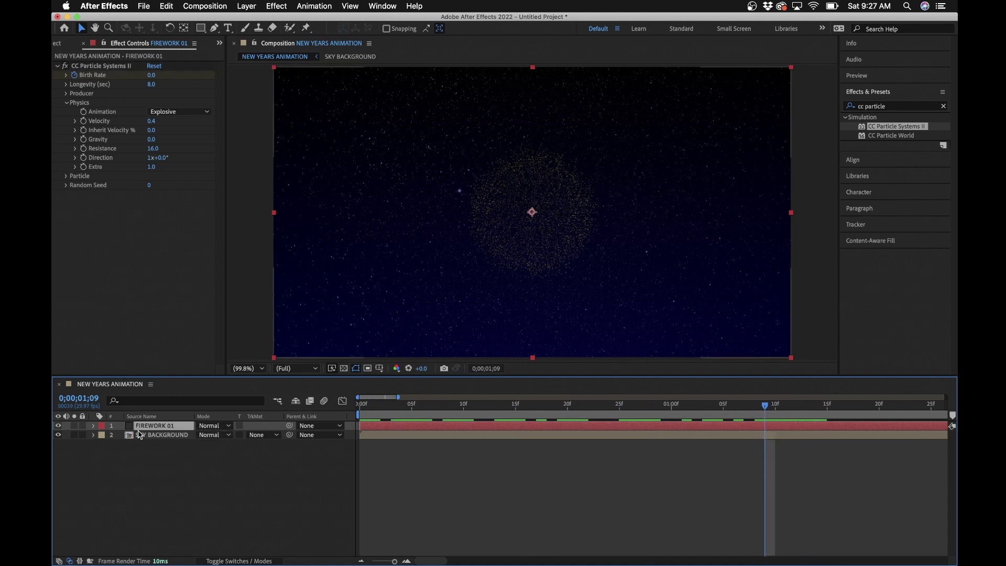
pyautogui.press('super+d')
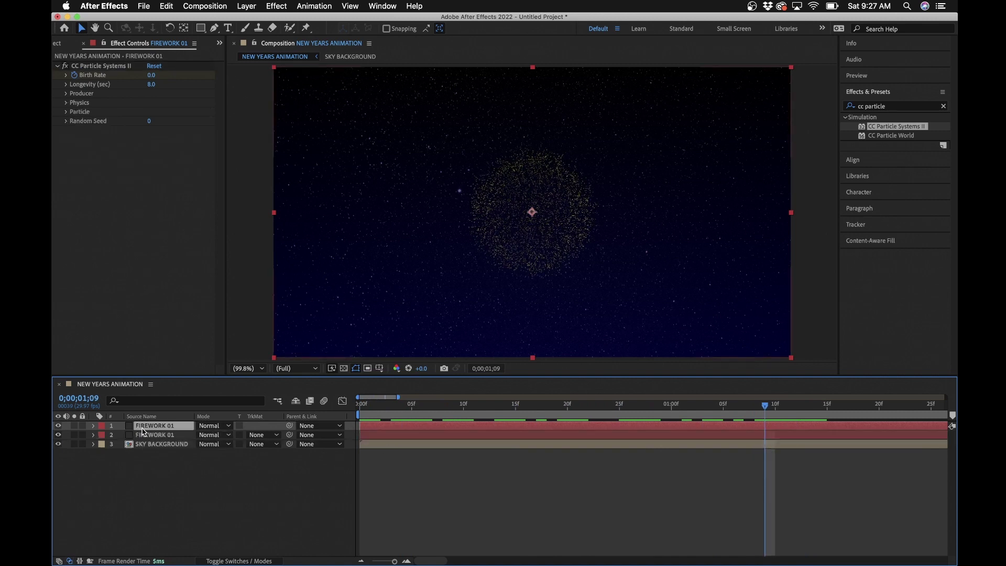
pyautogui.press('Return')
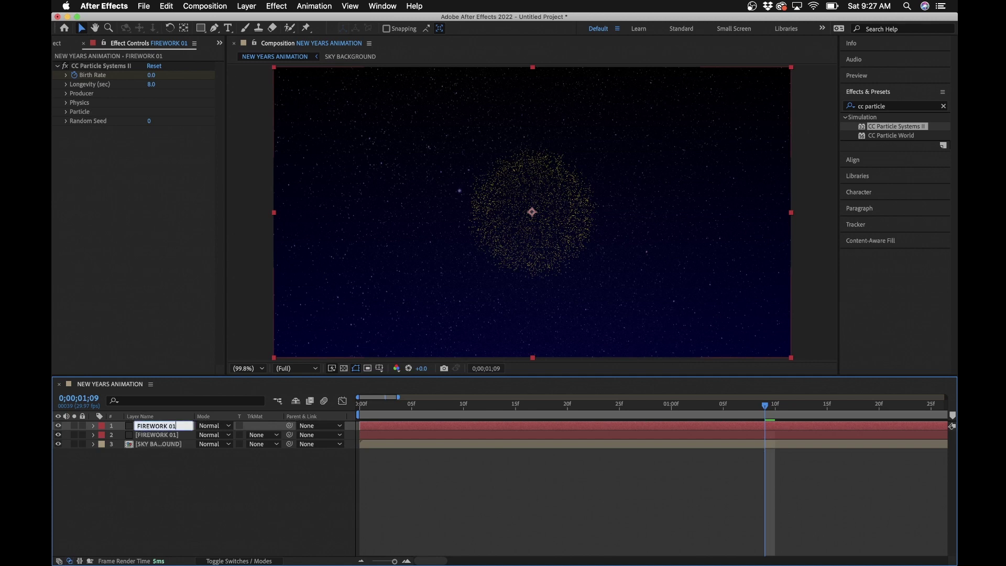
pyautogui.press('Return')
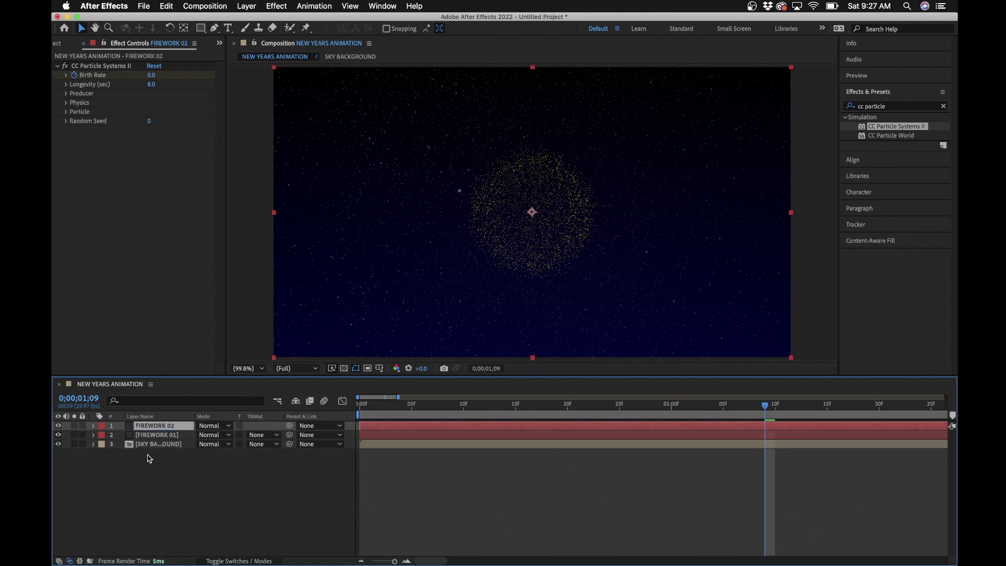
pyautogui.click(144, 477)
# Step: Change FIREWORK 02's particle type to Star, viewing the burst at 0;00;00;13
pyautogui.click(152, 427)
pyautogui.moveTo(414, 406); pyautogui.dragTo(496, 404)
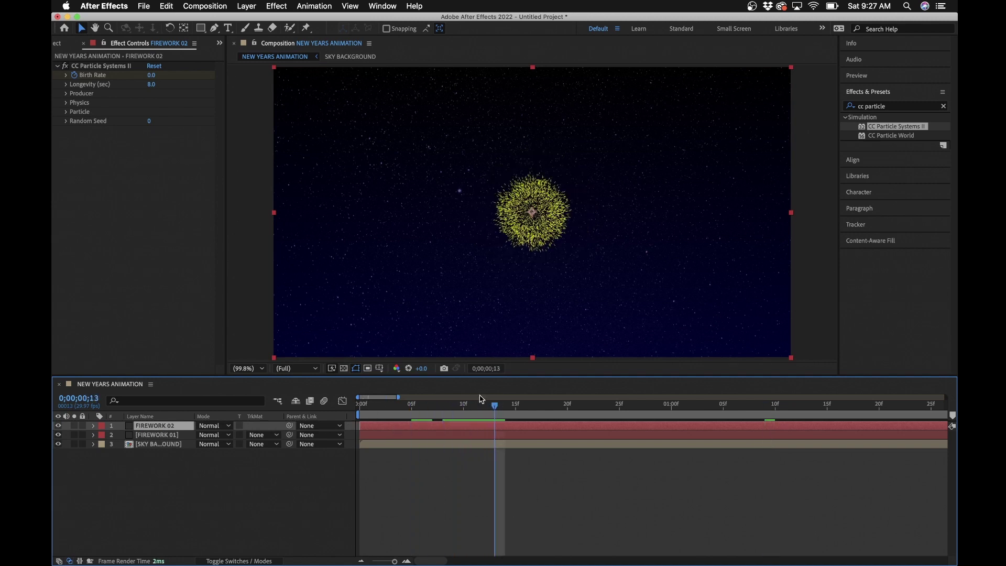
pyautogui.click(66, 93)
pyautogui.click(67, 139)
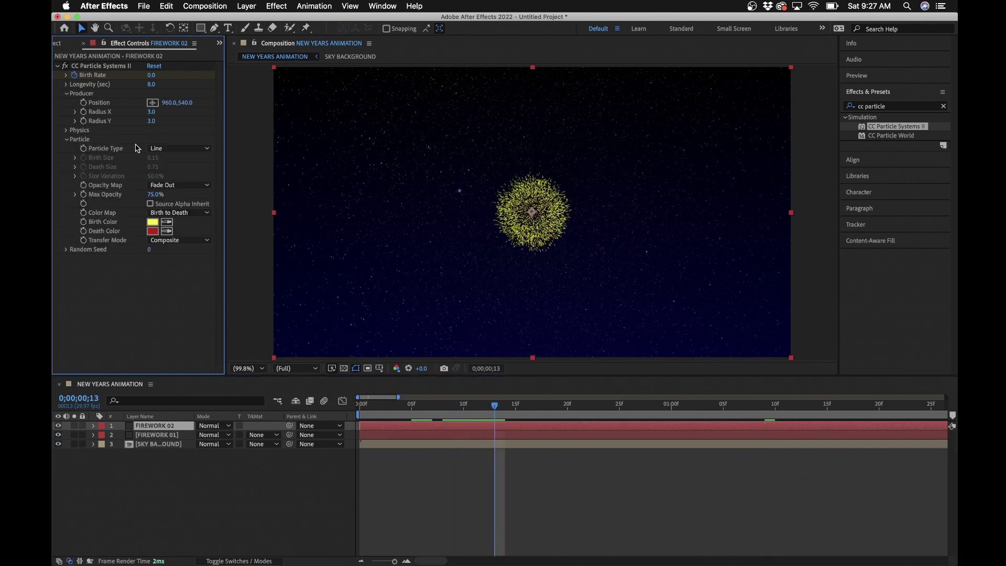
pyautogui.click(164, 149)
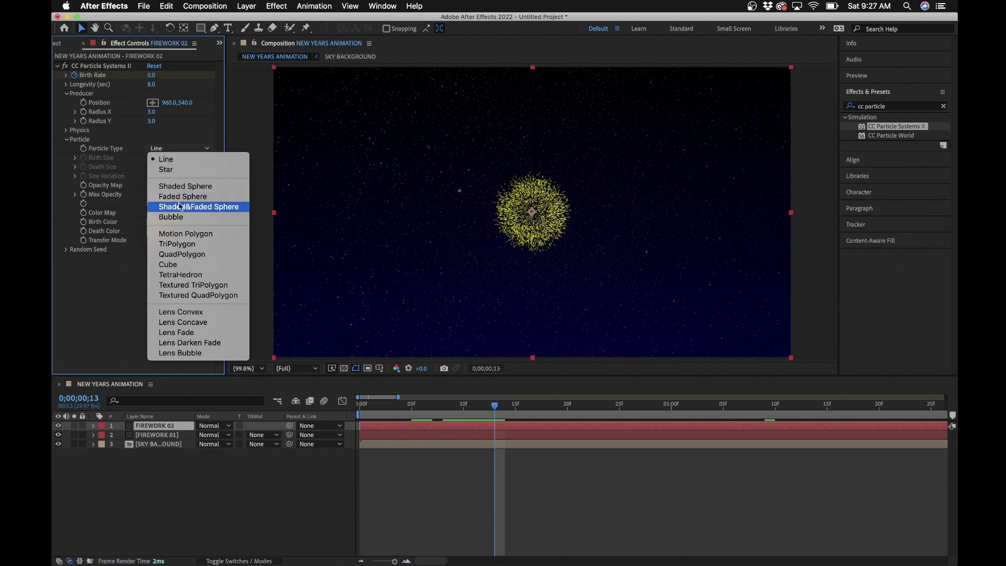
pyautogui.click(179, 170)
# Step: Set the star particles' birth size to 0.04 and death size to 0.02, and check the burst up close at 0;00;00;23
pyautogui.click(154, 159)
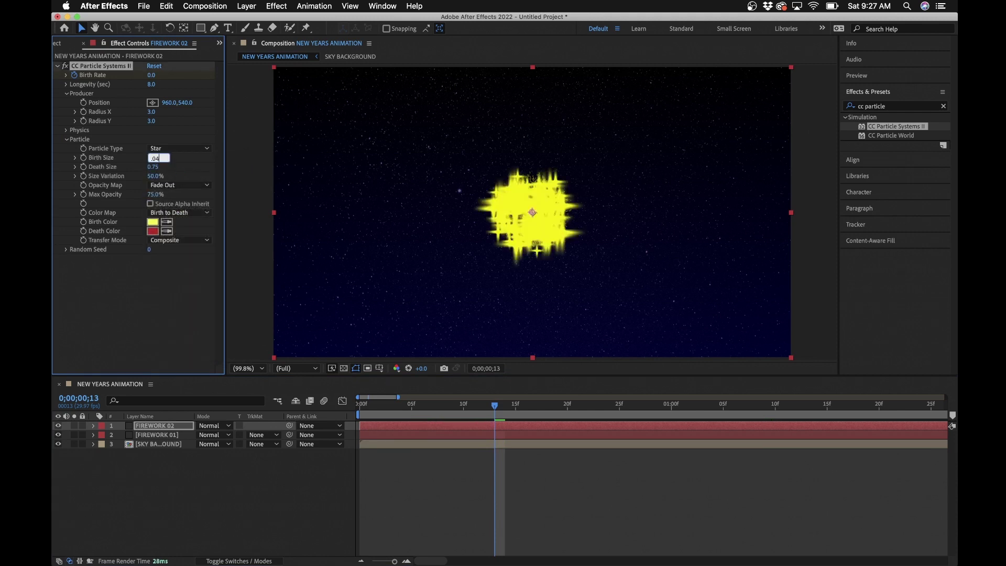
pyautogui.write('.04')
pyautogui.click(145, 301)
pyautogui.click(154, 168)
pyautogui.write('.')
pyautogui.press('Return')
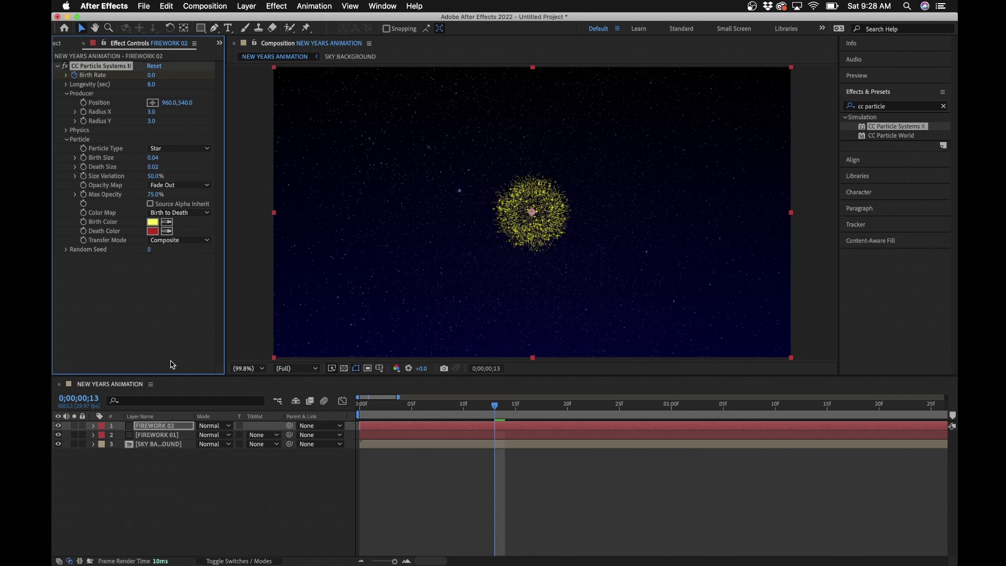
pyautogui.hotkey('shift', 'pagedown')
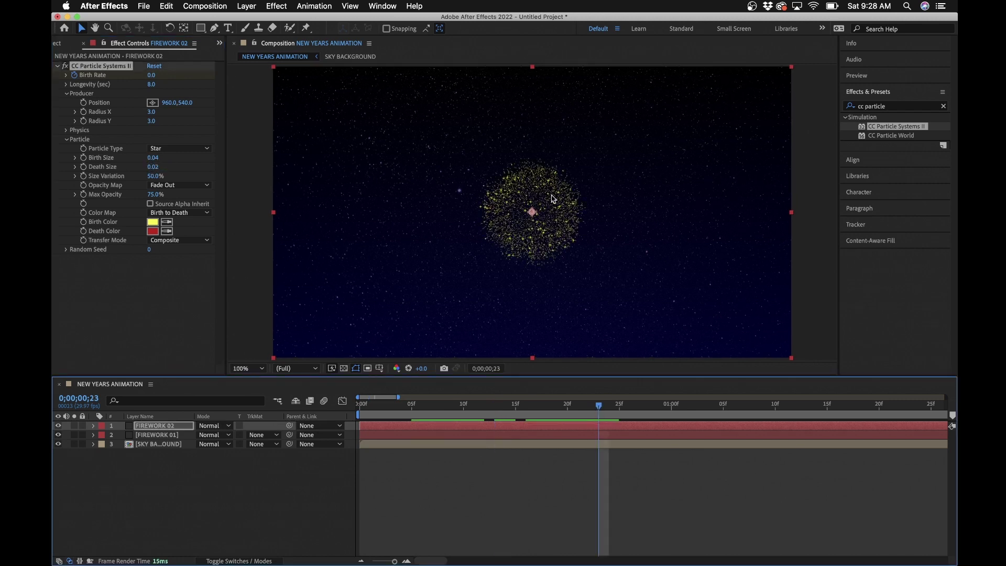
pyautogui.press('.')
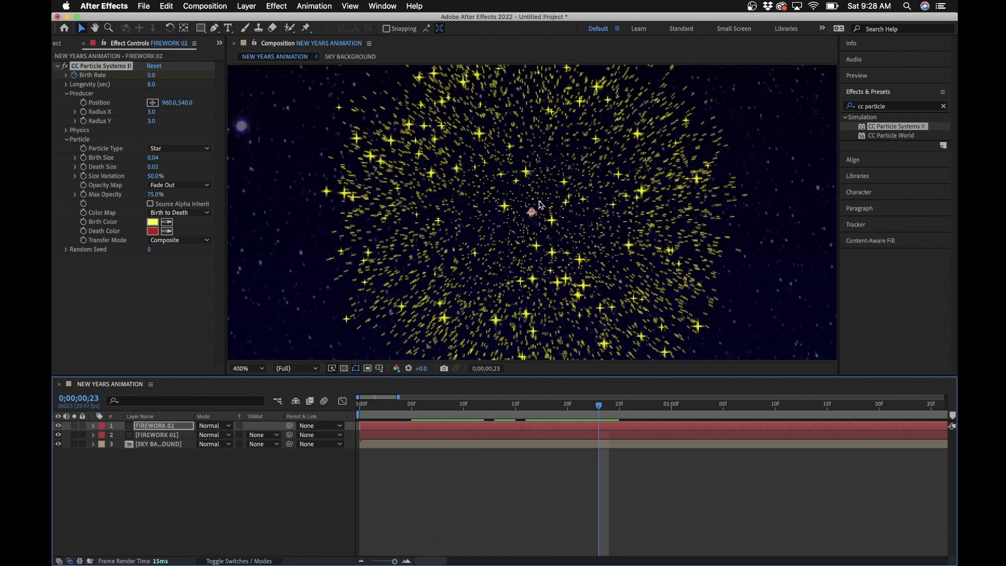
pyautogui.press(',')
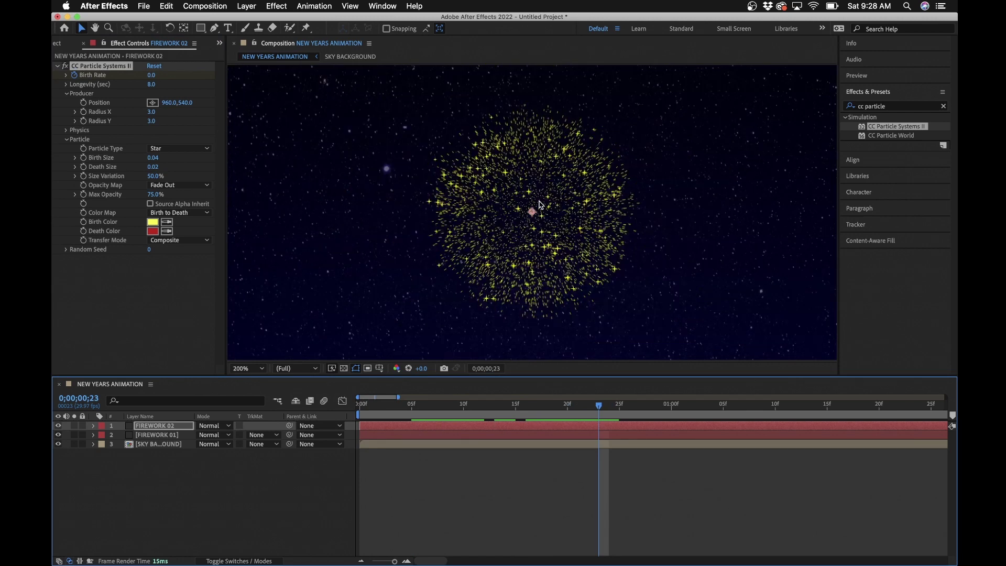
# Step: Pre-compose the FIREWORK 01 and FIREWORK 02 layers into a composition named FIREWORKS, moving all attributes into it
pyautogui.click(148, 492)
pyautogui.click(153, 435)
pyautogui.keyDown('shift'); pyautogui.click(152, 428); pyautogui.keyUp('shift')
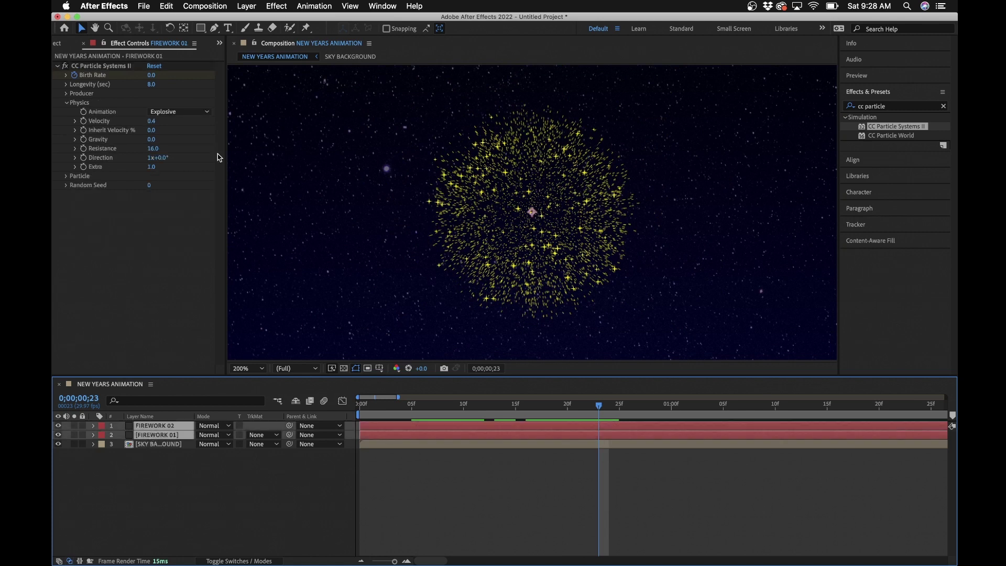
pyautogui.click(244, 5)
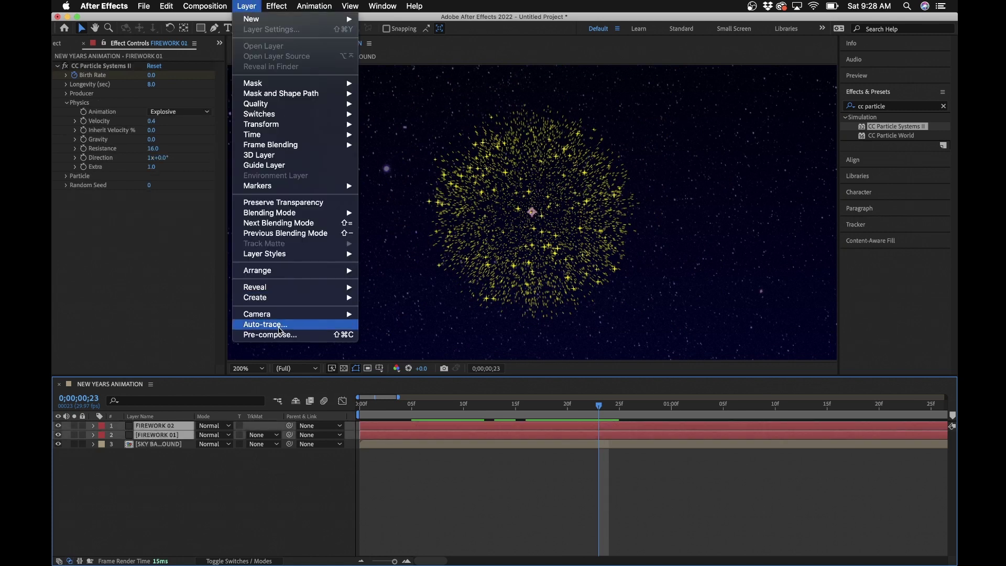
pyautogui.click(273, 336)
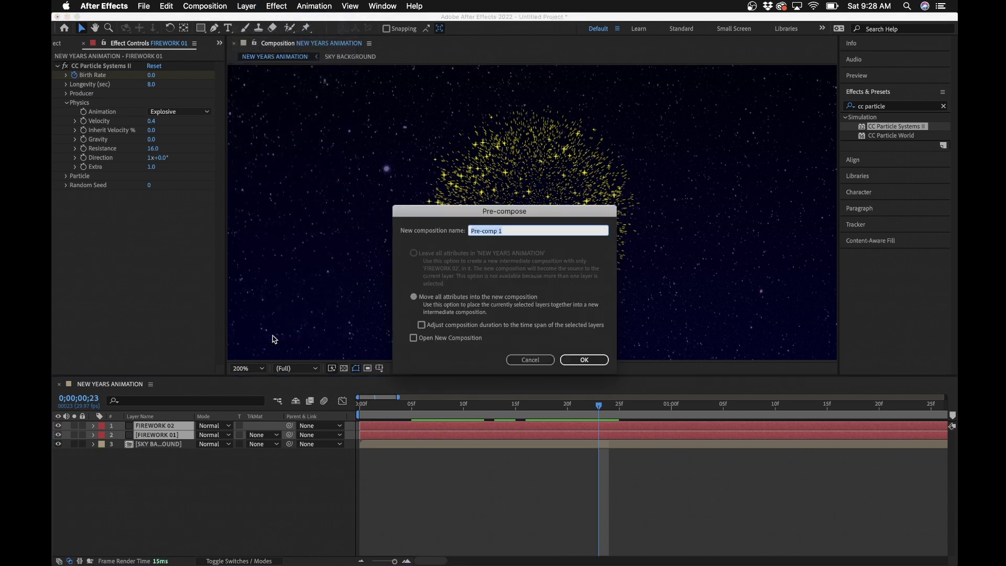
pyautogui.write('Fi')
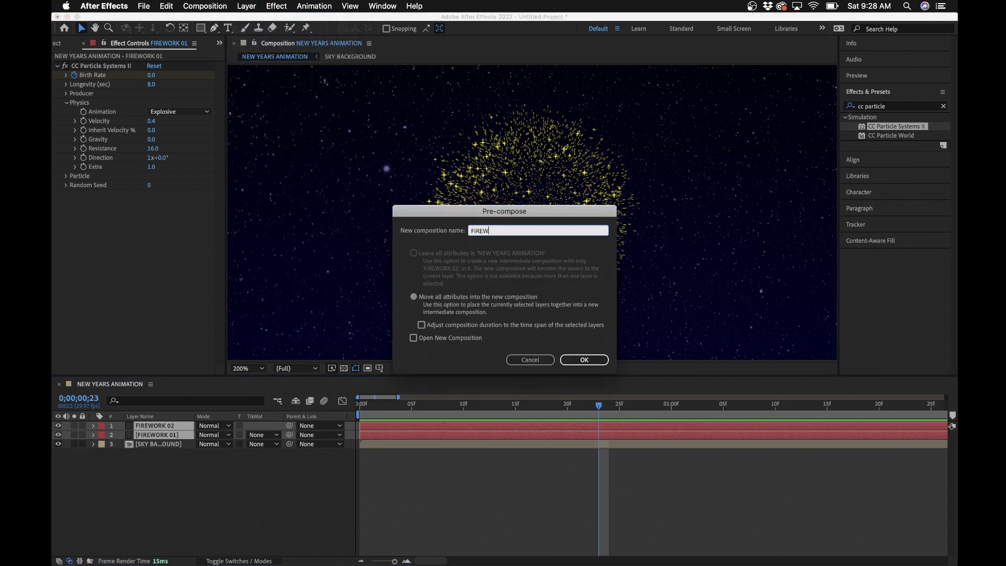
pyautogui.click(595, 362)
pyautogui.click(159, 428)
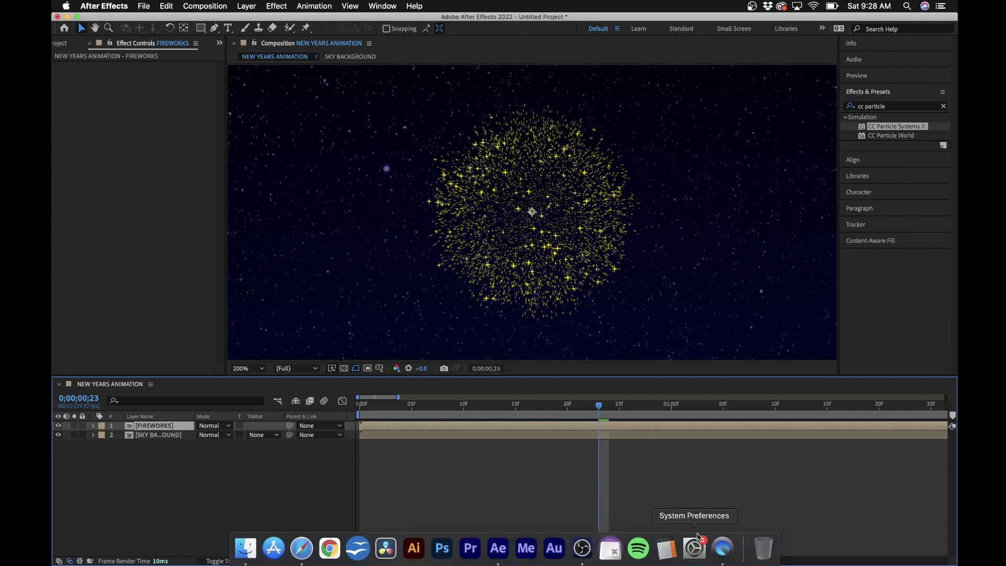
# Step: Switch to QuickTime Player to review the example video, and return to After Effects
pyautogui.click(722, 549)
pyautogui.moveTo(456, 445); pyautogui.dragTo(422, 444)
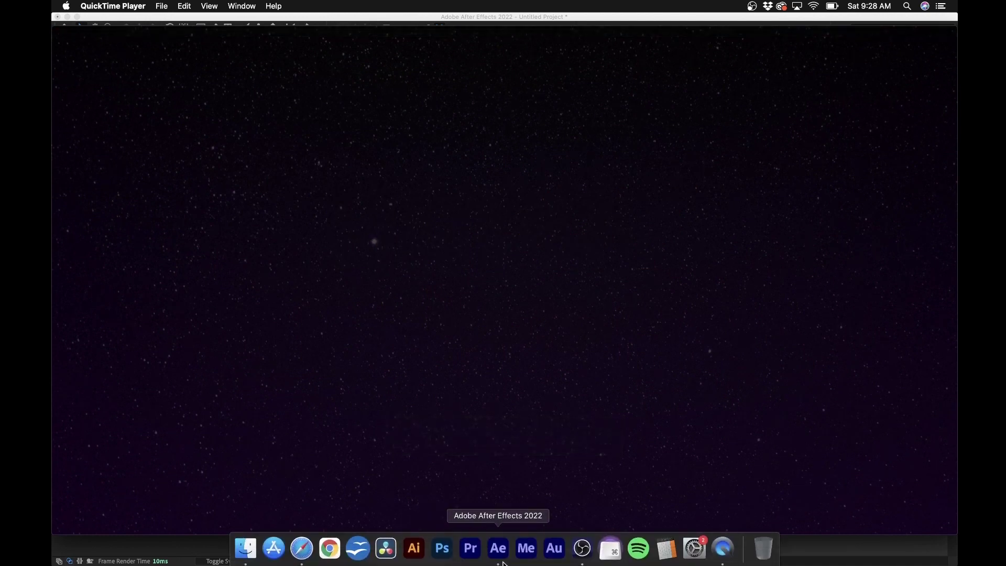
pyautogui.click(499, 561)
# Step: Duplicate the FIREWORKS layer twice
pyautogui.click(171, 445)
pyautogui.click(156, 429)
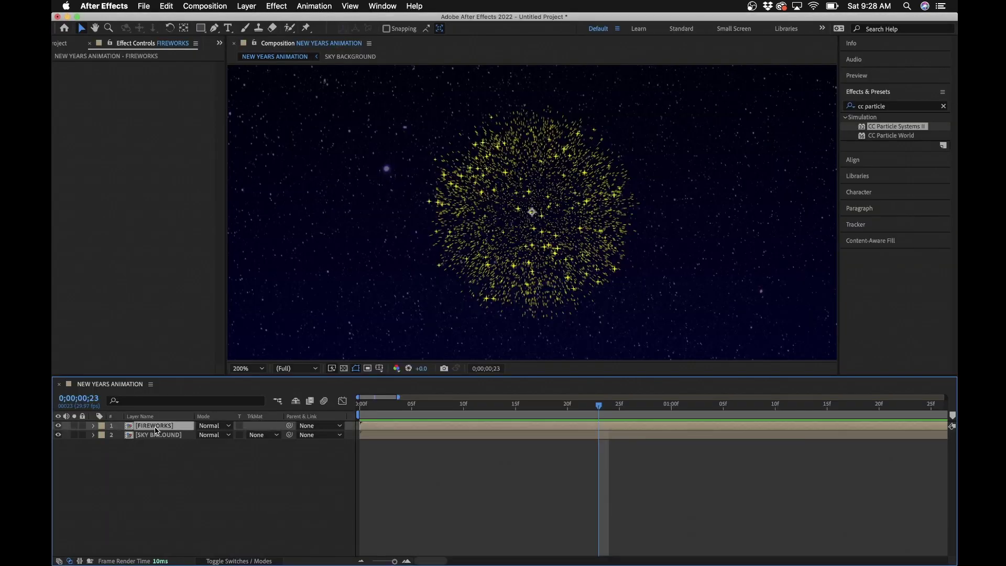
pyautogui.press('super+d')
pyautogui.press('super+d')
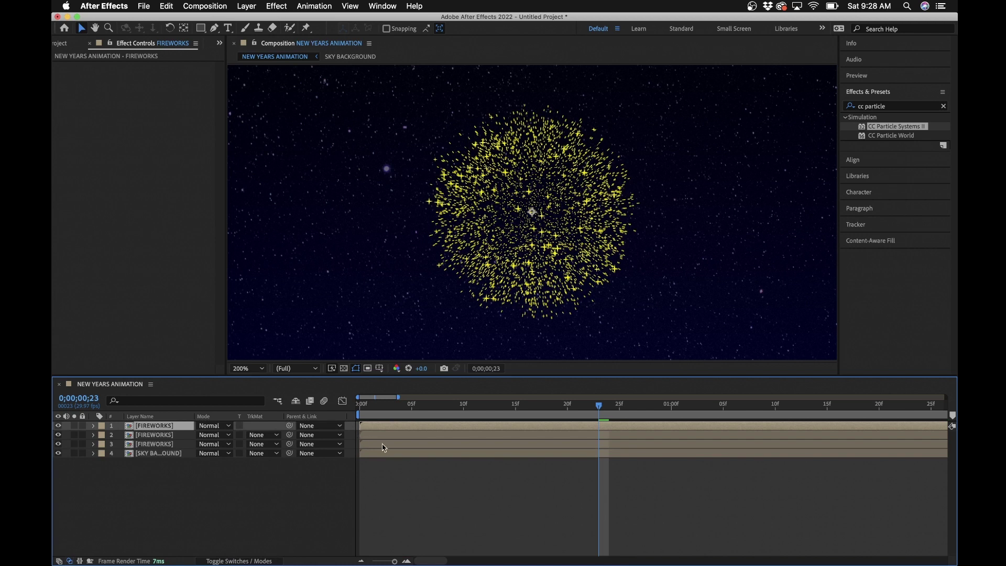
# Step: Stagger the upper two FIREWORKS layers to start at 0;00;00;03 for the middle one and 0;00;00;06 for the top one
pyautogui.moveTo(374, 433); pyautogui.dragTo(477, 425)
pyautogui.click(361, 407)
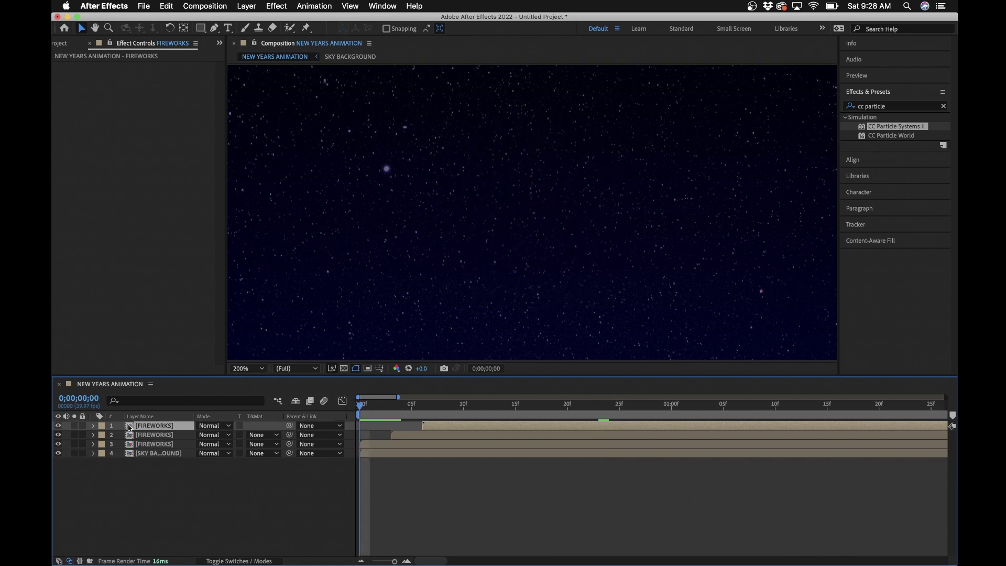
# Step: Solo the lowest FIREWORKS layer and, at 0;00;00;05, move its burst to the upper-left area of the frame
pyautogui.click(164, 446)
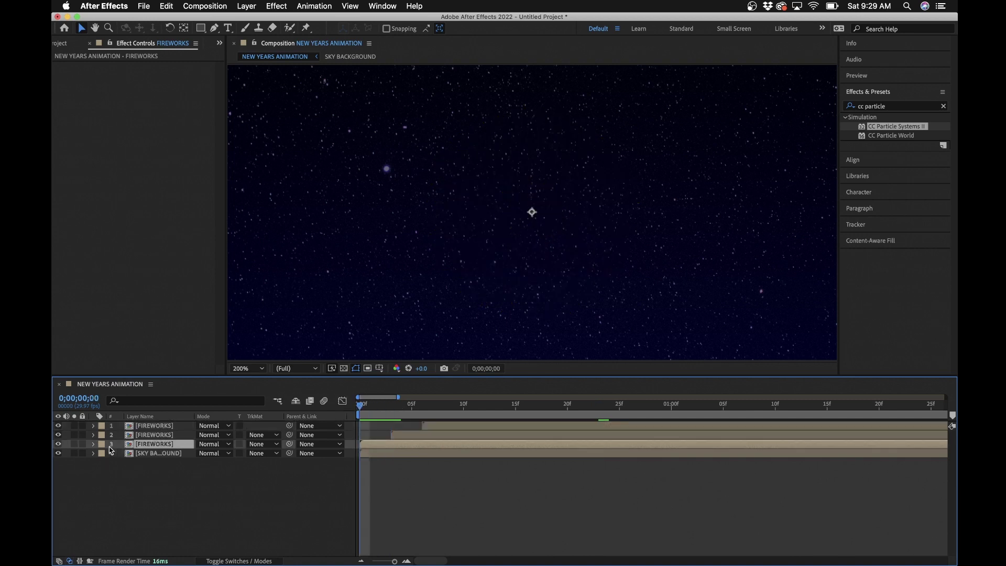
pyautogui.click(75, 445)
pyautogui.moveTo(380, 408); pyautogui.dragTo(412, 405)
pyautogui.moveTo(557, 203); pyautogui.dragTo(405, 151)
# Step: Scale the lowest FIREWORKS layer to 130% and shift its burst slightly down
pyautogui.press('s')
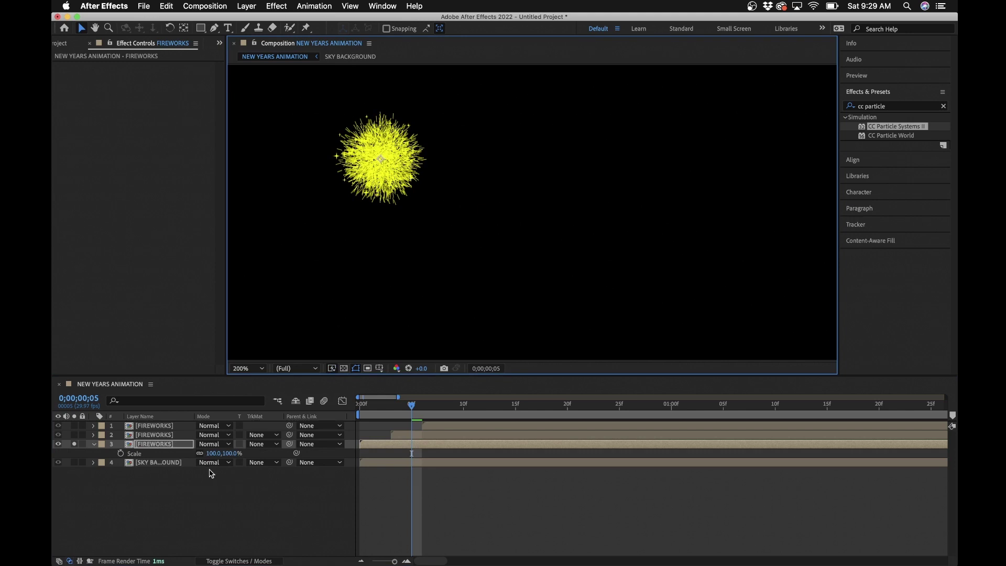
pyautogui.click(212, 453)
pyautogui.write('130')
pyautogui.press('Return')
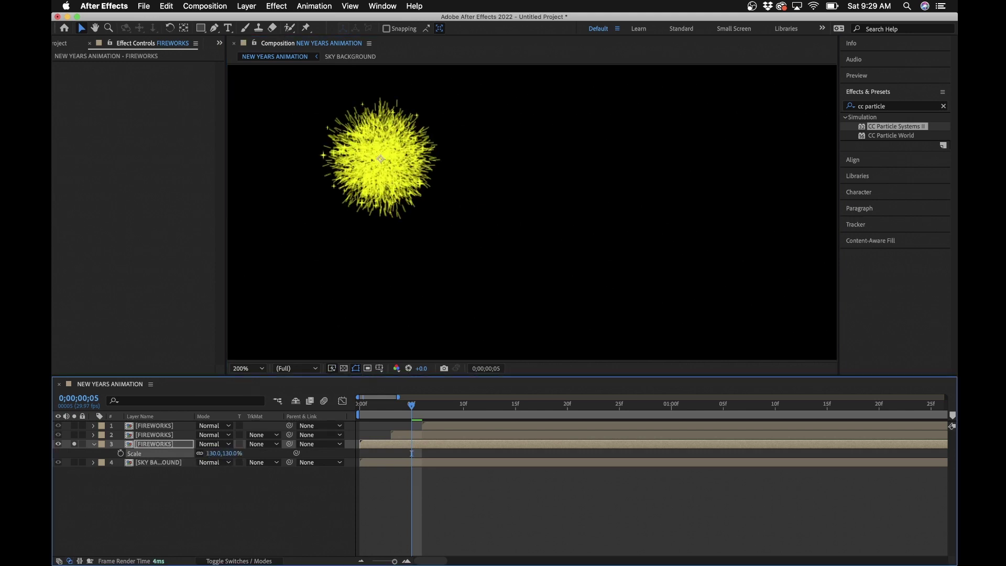
pyautogui.moveTo(420, 187); pyautogui.dragTo(422, 197)
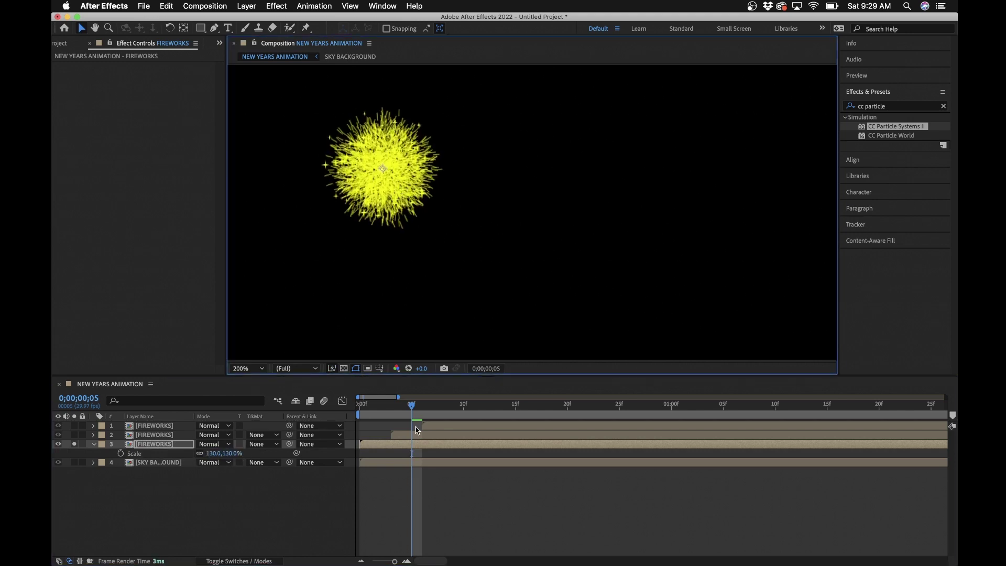
pyautogui.click(401, 453)
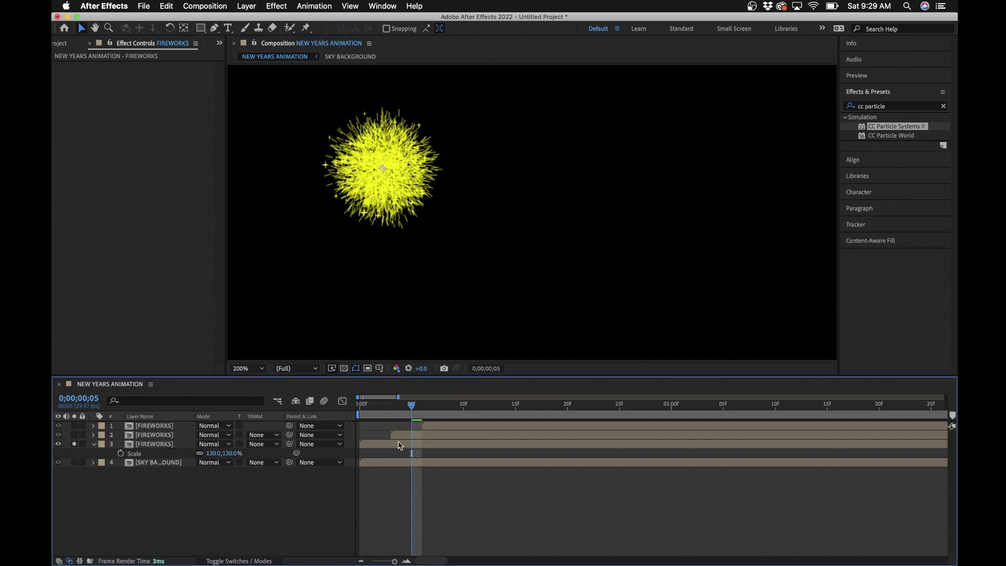
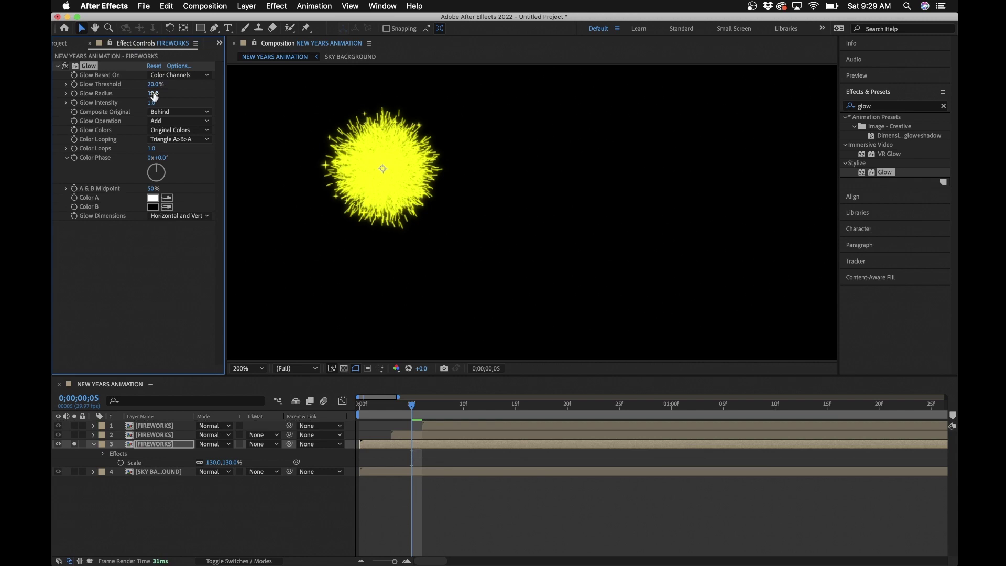
# Step: Set the Glow on the lowest FIREWORKS layer to a radius of 150 and an intensity of 10
pyautogui.write('150')
pyautogui.press('Return')
pyautogui.click(152, 103)
pyautogui.write('10')
pyautogui.press('Return')
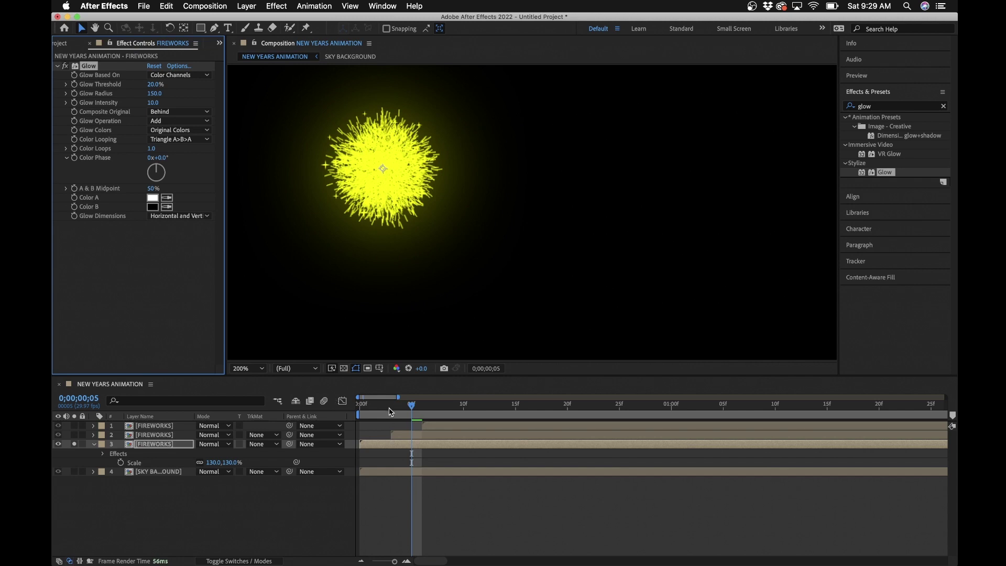
# Step: Keyframe Glow Threshold, Radius and Intensity at 0;00;00;05, and set all three to 0 at 0;00;00;00
pyautogui.moveTo(383, 408); pyautogui.dragTo(414, 411)
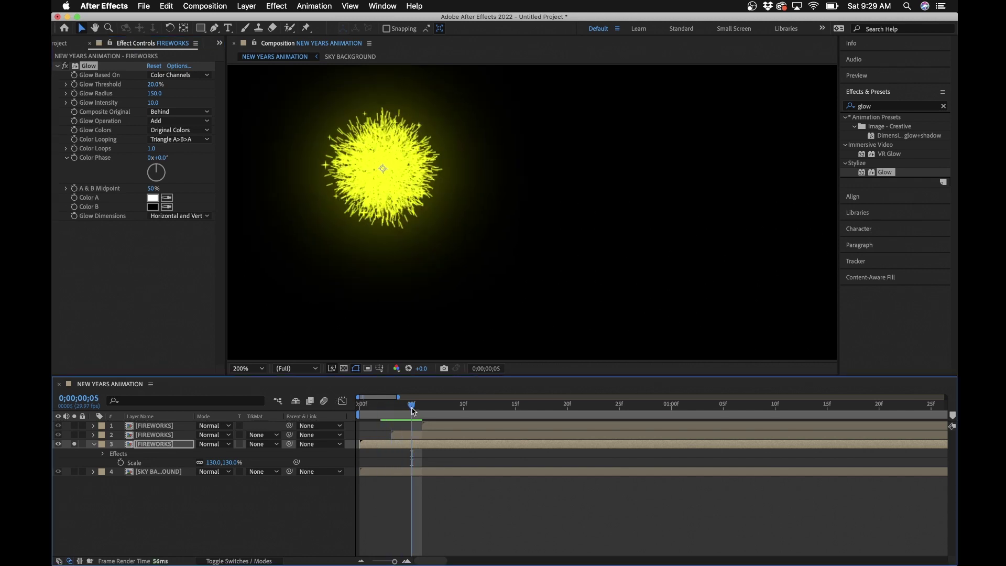
pyautogui.click(77, 95)
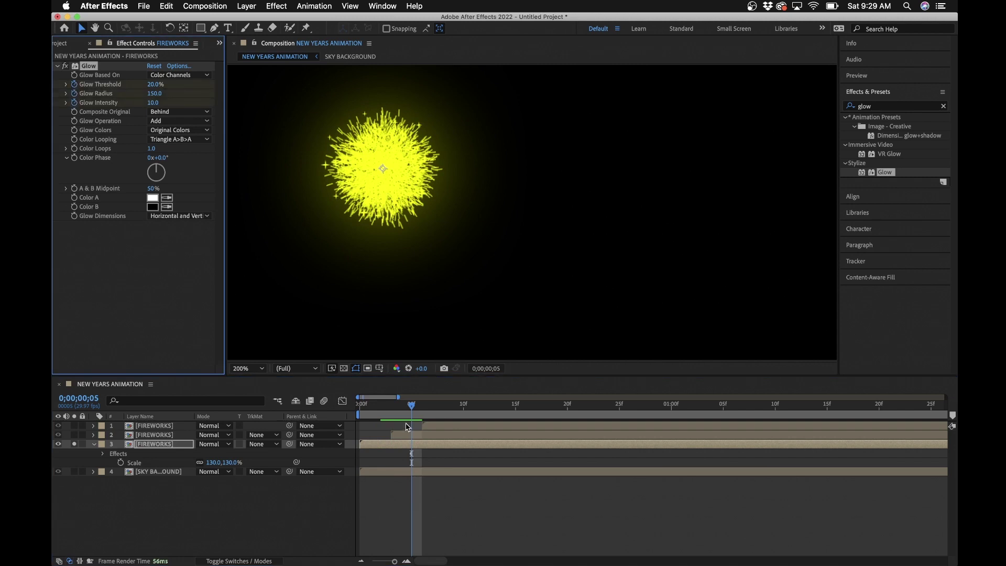
pyautogui.moveTo(395, 410); pyautogui.dragTo(321, 400)
pyautogui.click(156, 85)
pyautogui.write('0')
pyautogui.press('Tab')
pyautogui.write('0')
pyautogui.press('Return')
pyautogui.click(153, 103)
pyautogui.write('0')
pyautogui.press('Return')
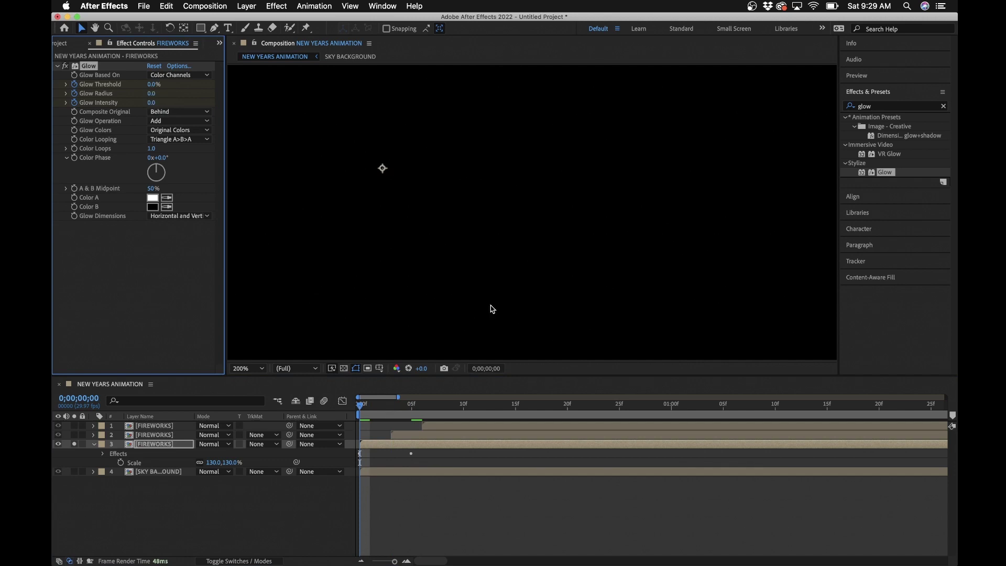
# Step: Set Glow Threshold, Radius and Intensity to 0 at 0;00;01;00 so the glow fades out
pyautogui.click(672, 412)
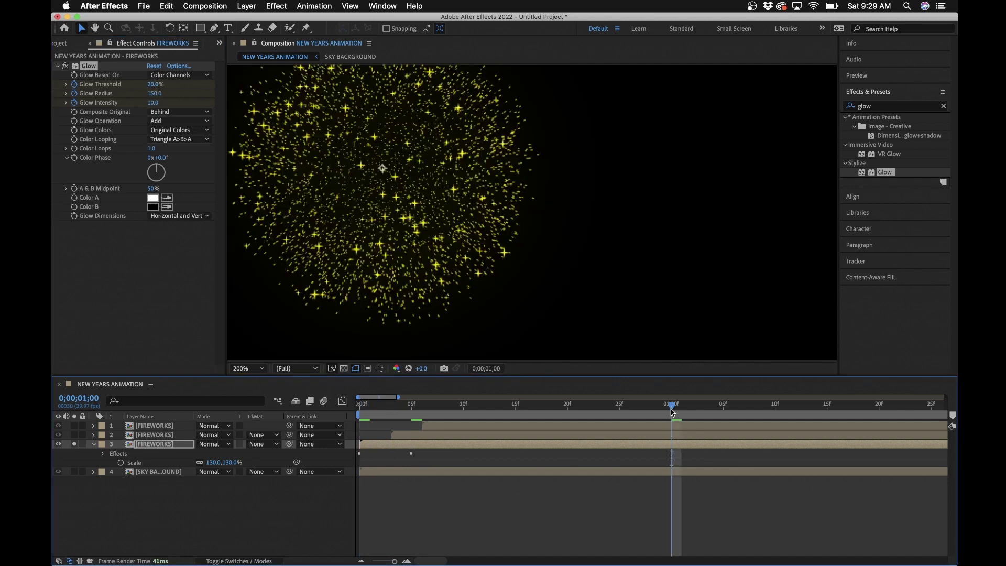
pyautogui.click(155, 84)
pyautogui.write('0')
pyautogui.press('Return')
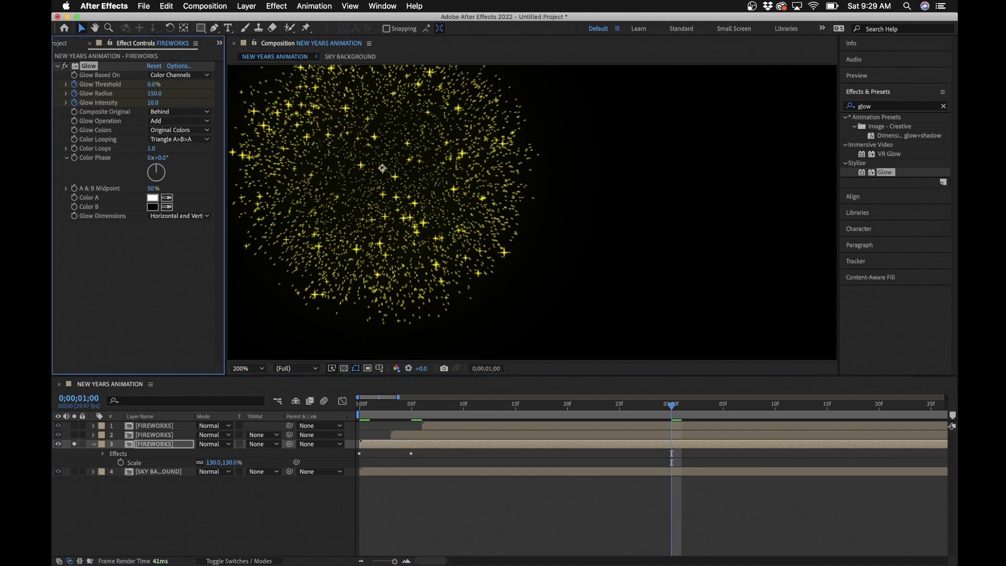
pyautogui.click(154, 93)
pyautogui.write('0')
pyautogui.press('Return')
pyautogui.click(151, 103)
pyautogui.write('0')
pyautogui.press('Return')
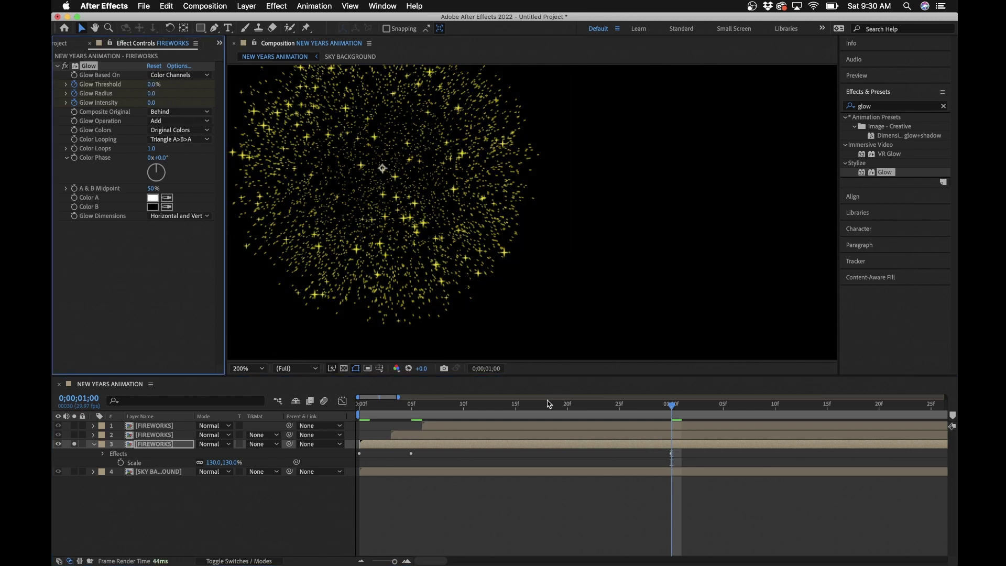
# Step: Reveal the lowest FIREWORKS layer's keyframes and preview the glow animation from the start with the whole frame in view
pyautogui.click(526, 444)
pyautogui.press('u')
pyautogui.moveTo(668, 408); pyautogui.dragTo(341, 412)
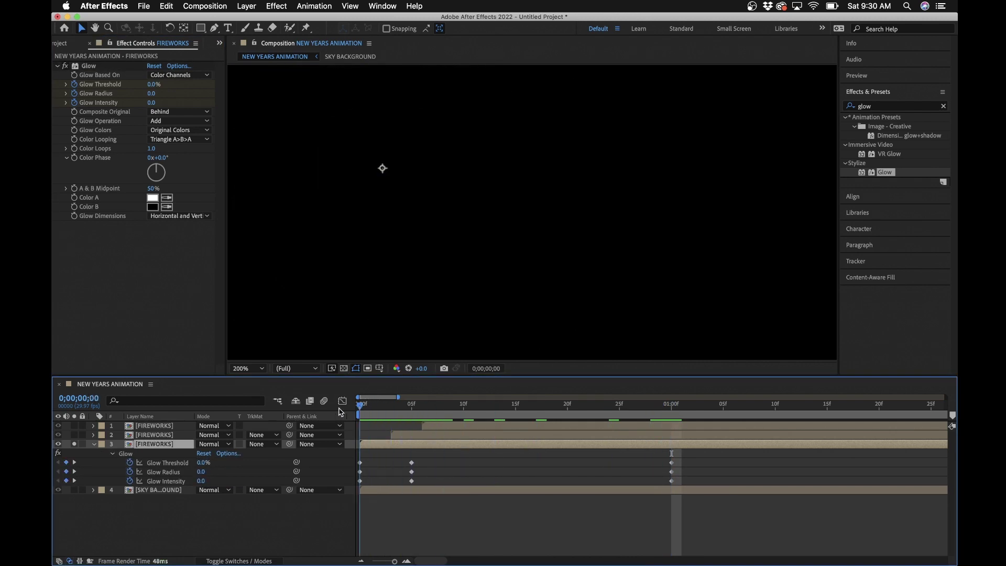
pyautogui.press('space')
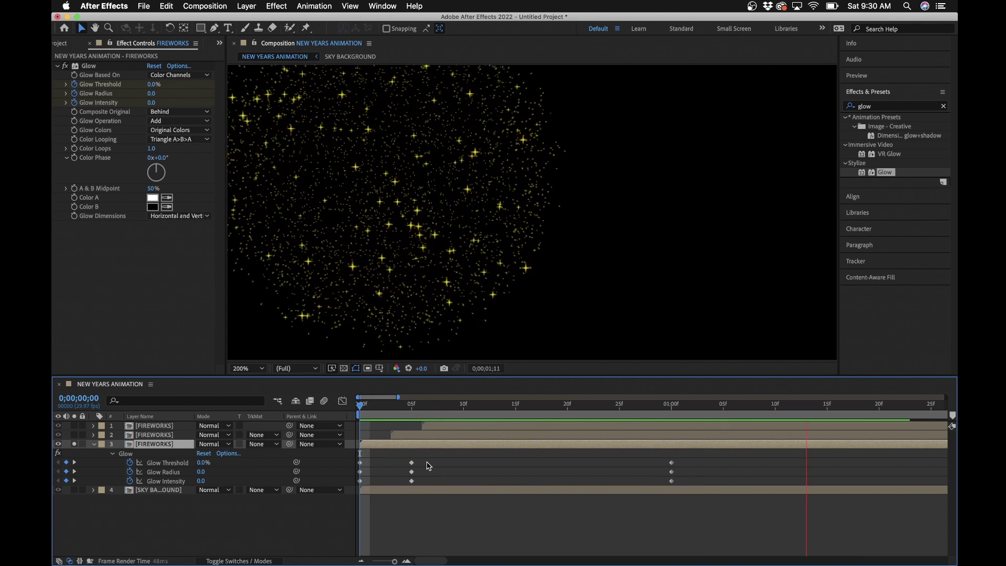
pyautogui.scroll(-3, 443, 128)
pyautogui.scroll(2, 442, 126)
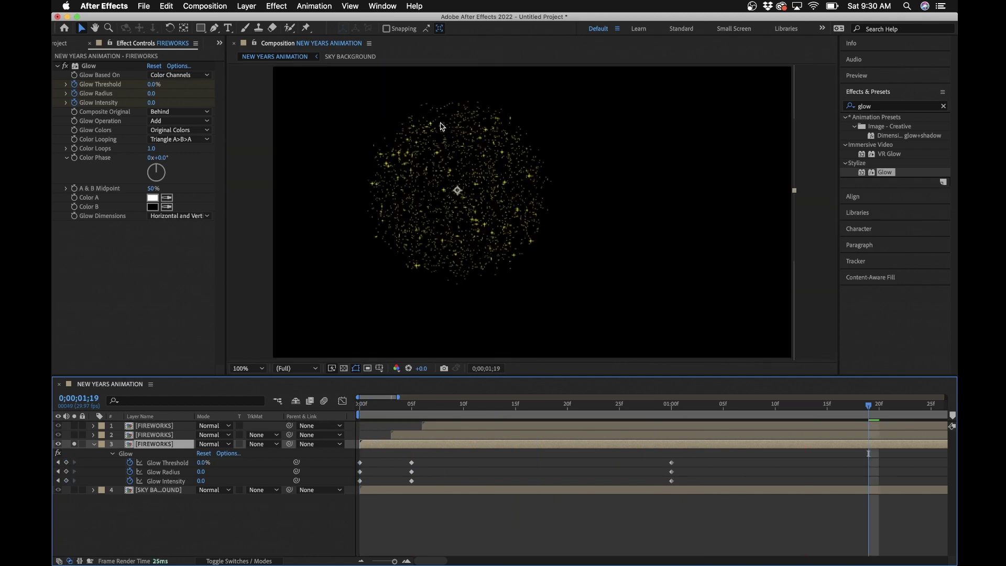
pyautogui.moveTo(726, 407)
pyautogui.mouseDown()
pyautogui.moveTo(325, 420)
pyautogui.moveTo(730, 409)
pyautogui.mouseUp()
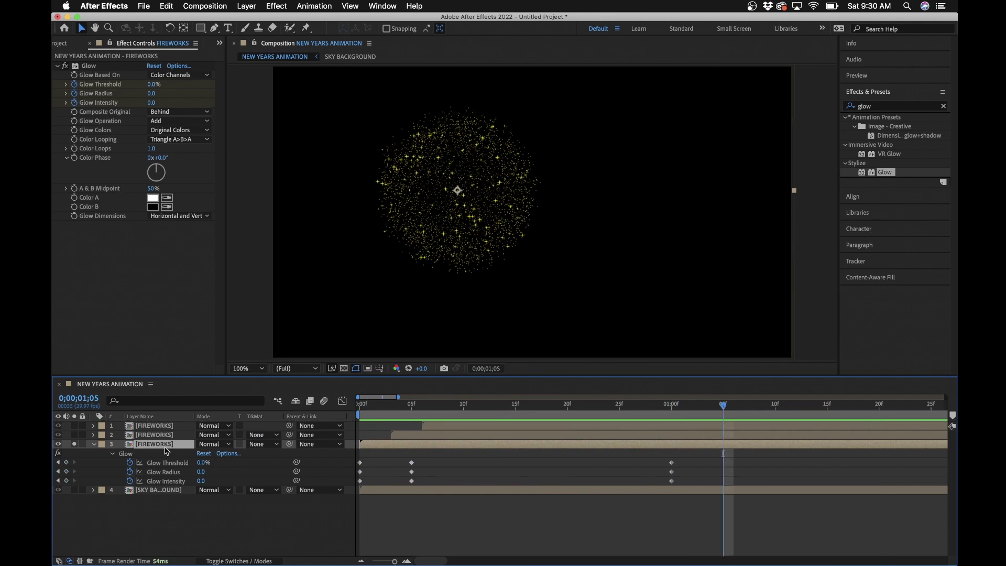
# Step: Apply the Hue/Saturation effect to the lowest FIREWORKS layer and place it above Glow in the effect order
pyautogui.click(943, 107)
pyautogui.write('hue')
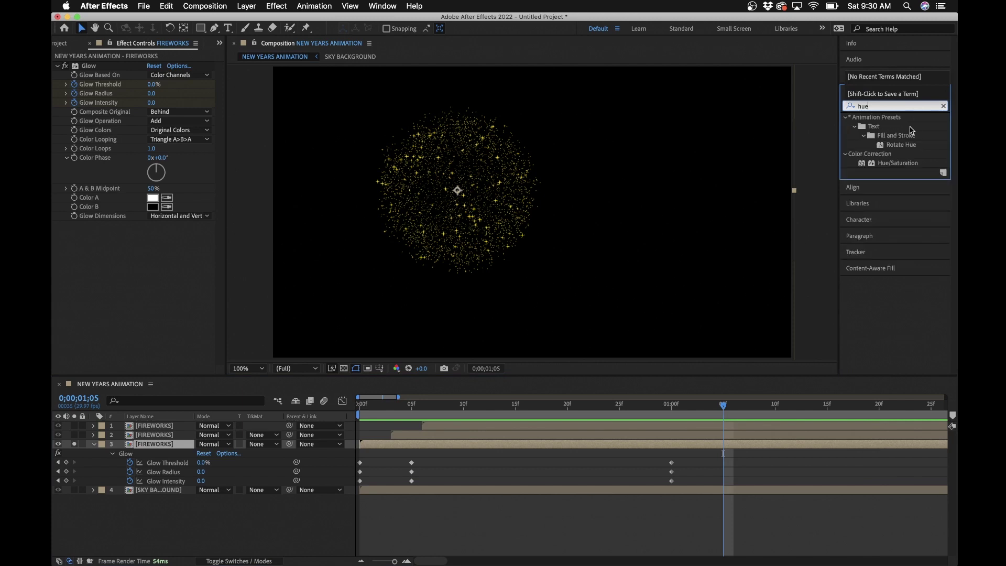
pyautogui.moveTo(889, 169); pyautogui.dragTo(175, 445)
pyautogui.moveTo(100, 211); pyautogui.dragTo(106, 67)
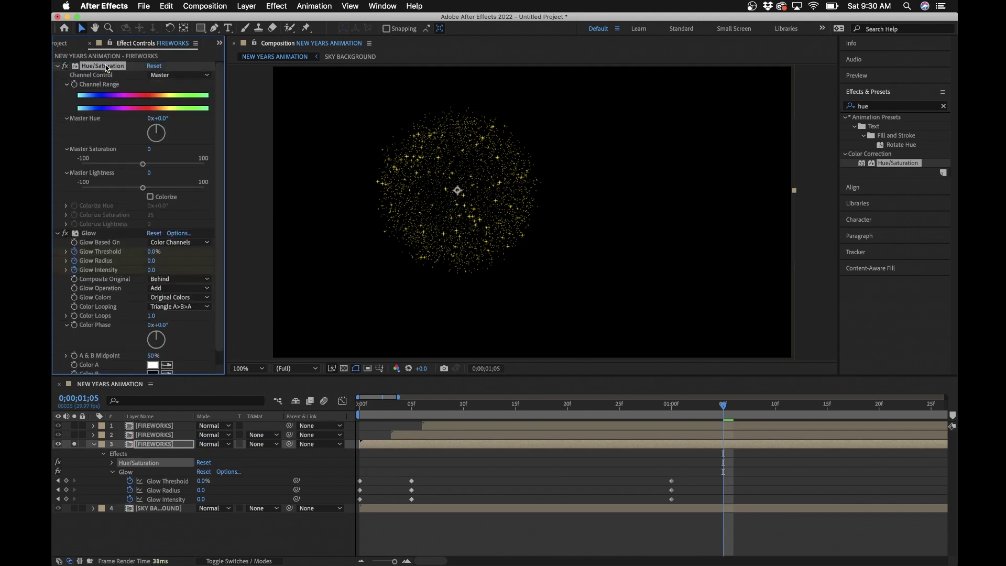
pyautogui.click(59, 233)
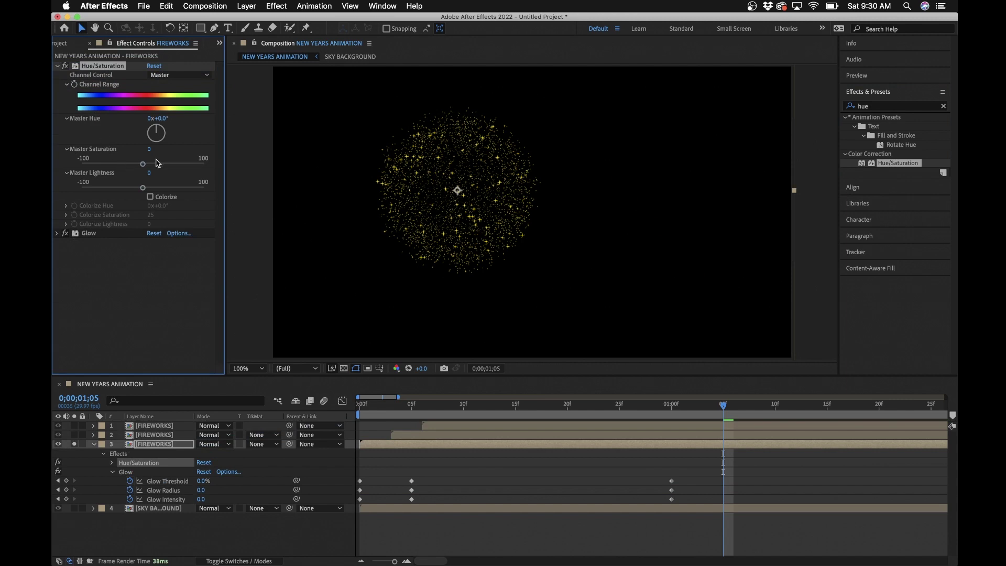
# Step: Colorize the burst green with a Colorize Hue of 141° and a Colorize Saturation of 80
pyautogui.click(150, 197)
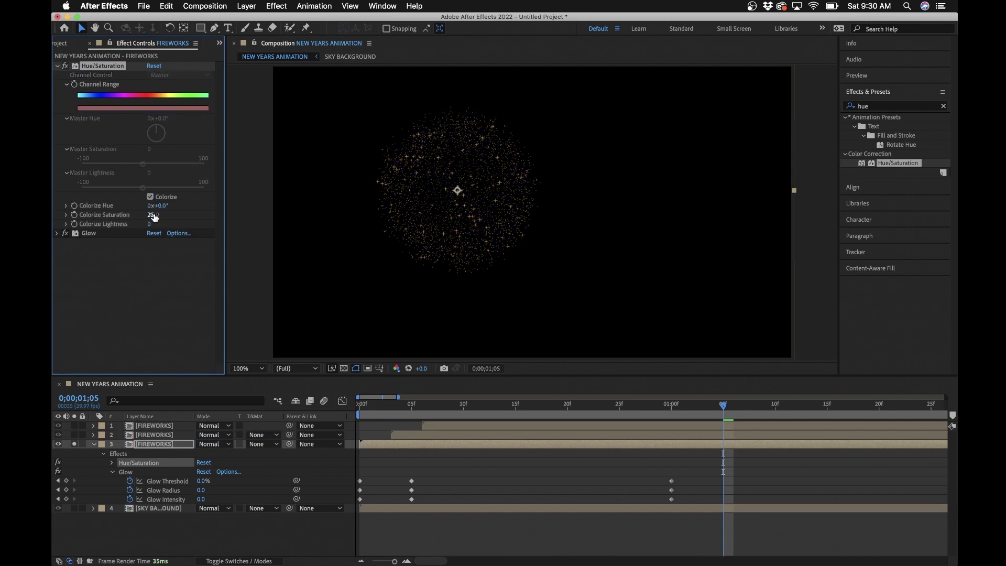
pyautogui.moveTo(194, 216); pyautogui.dragTo(243, 204)
pyautogui.moveTo(621, 404)
pyautogui.mouseDown()
pyautogui.moveTo(382, 406)
pyautogui.moveTo(608, 405)
pyautogui.mouseUp()
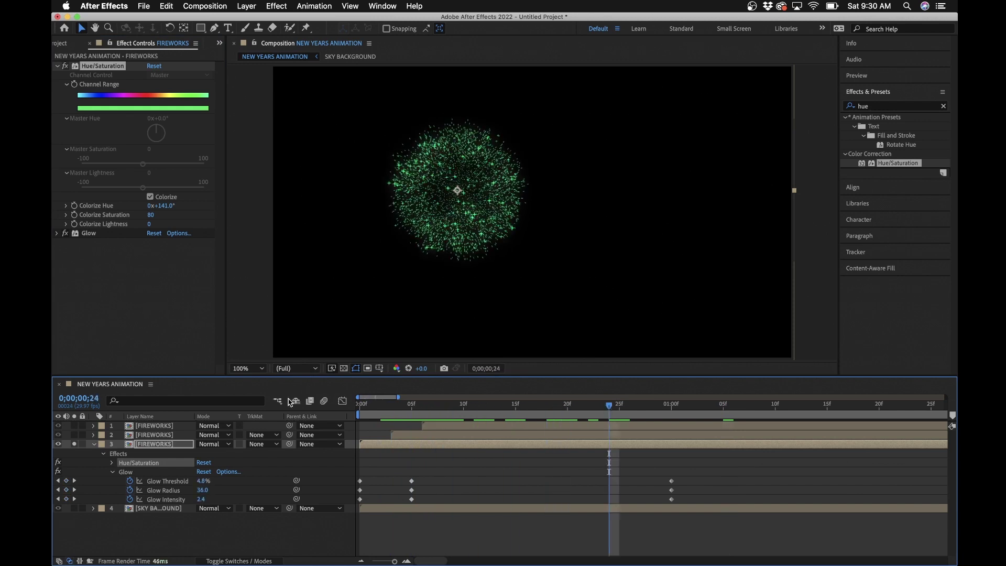
# Step: Copy Hue/Saturation and Glow from the lowest FIREWORKS layer onto the middle one at its 0;00;00;03 in point, soloing the middle layer
pyautogui.moveTo(423, 406); pyautogui.dragTo(359, 406)
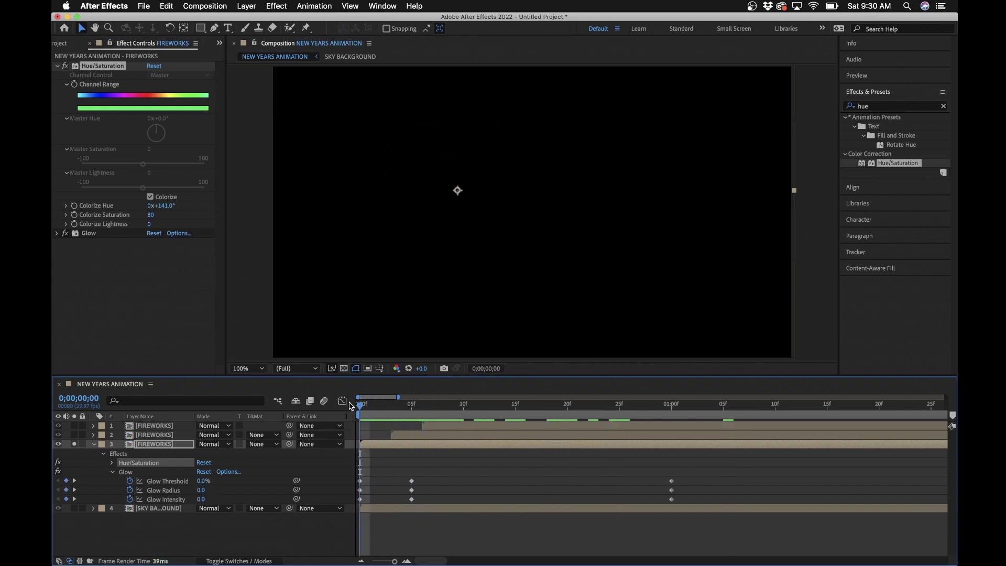
pyautogui.click(97, 232)
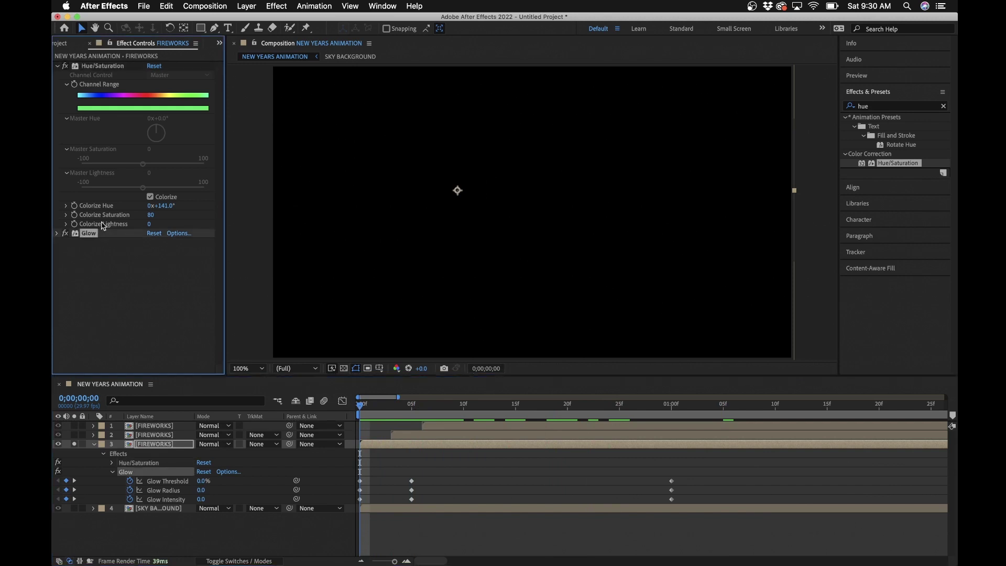
pyautogui.keyDown('shift'); pyautogui.click(101, 66); pyautogui.keyUp('shift')
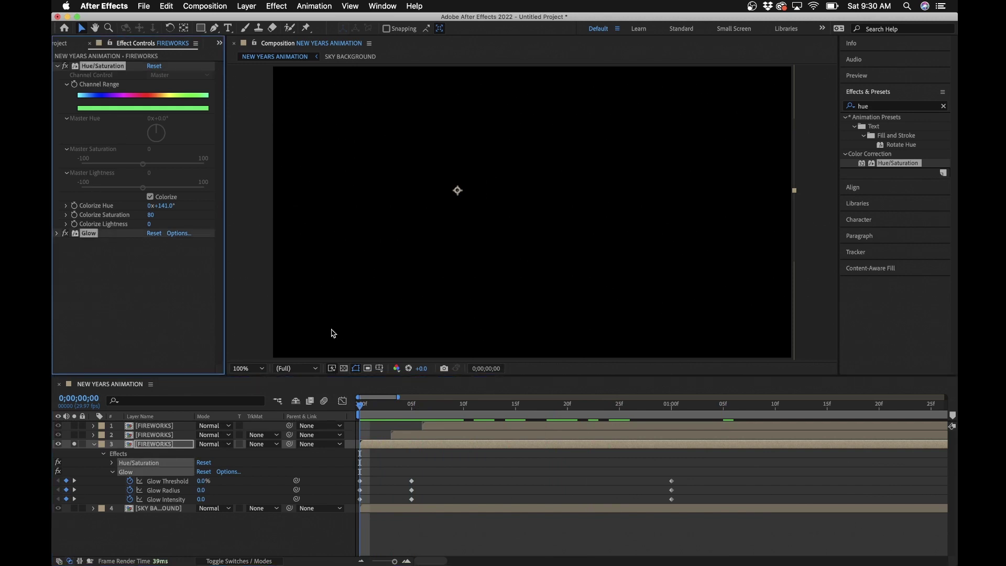
pyautogui.click(414, 437)
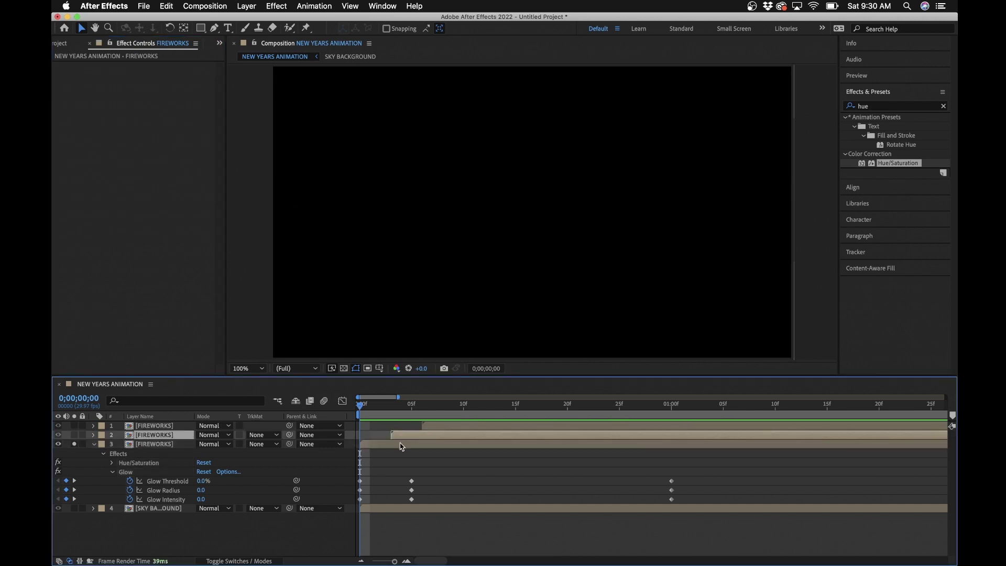
pyautogui.press('i')
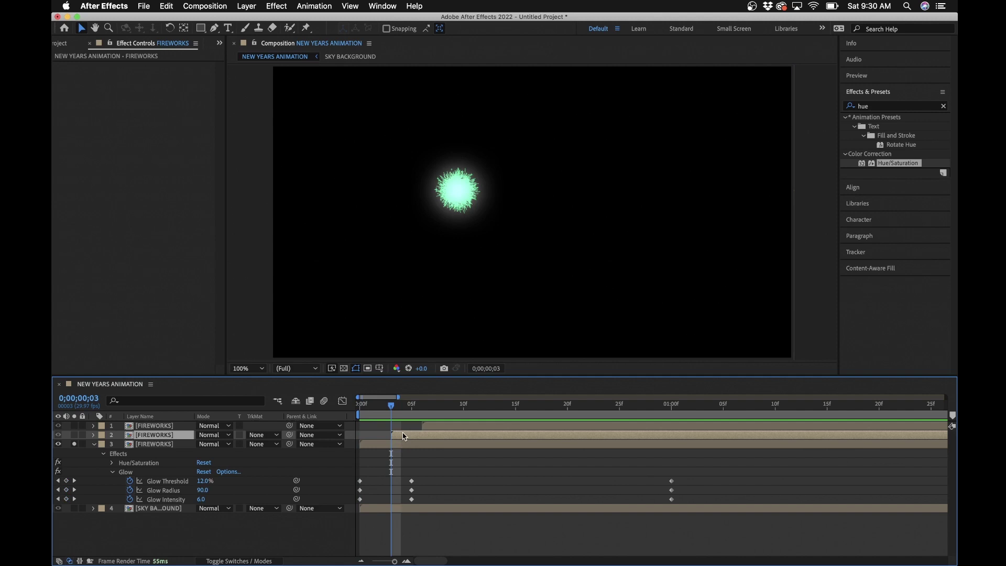
pyautogui.click(74, 435)
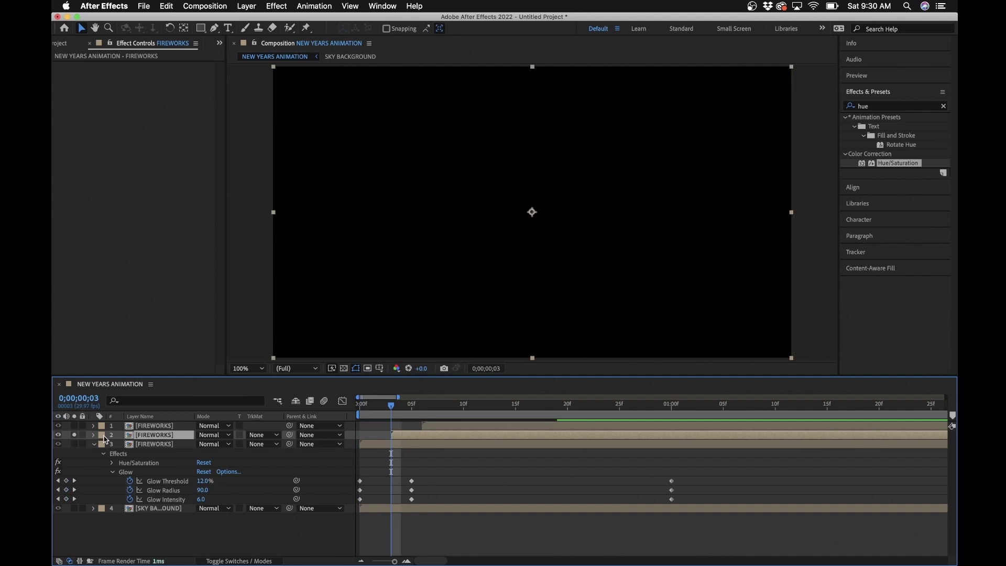
pyautogui.click(440, 435)
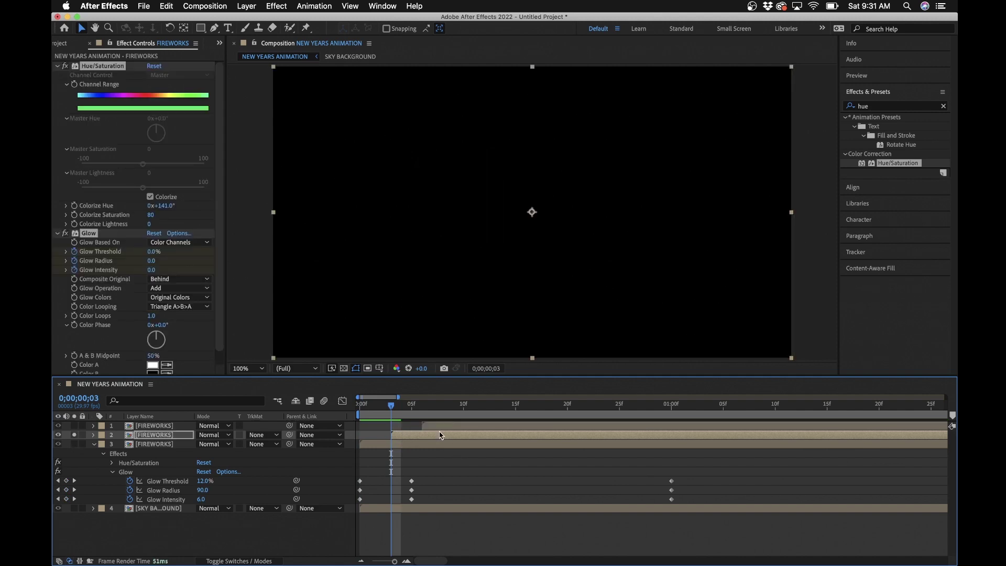
# Step: Preview the middle burst up to 0;00;00;16 and change its Colorize Hue to 288° for a purple color
pyautogui.click(449, 465)
pyautogui.press('space')
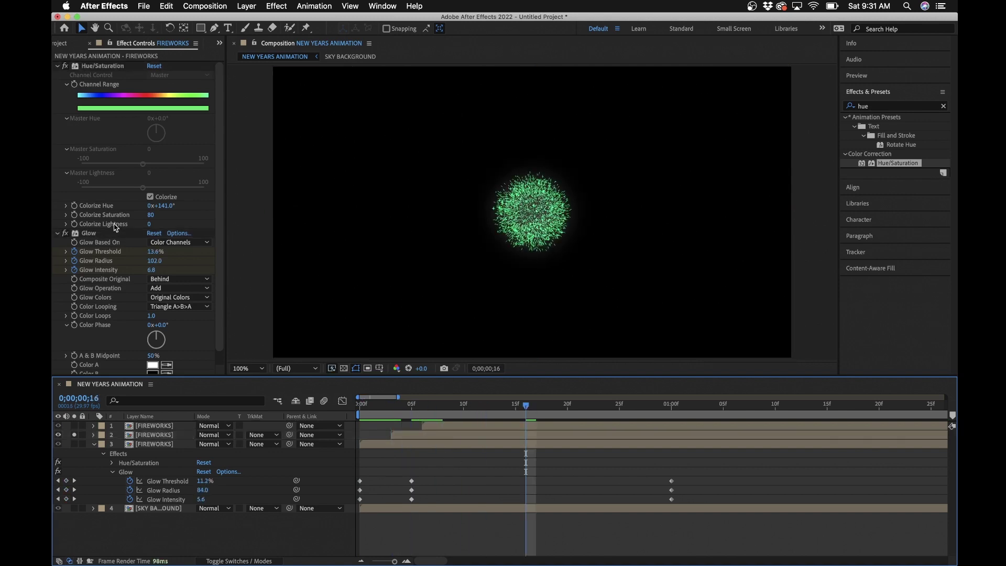
pyautogui.moveTo(161, 206); pyautogui.dragTo(241, 206)
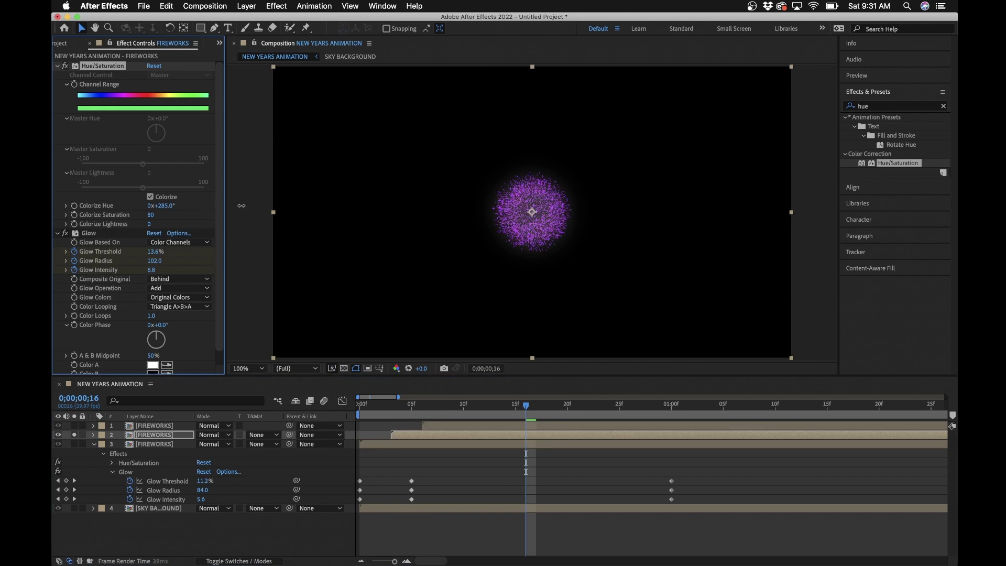
# Step: Scale the middle FIREWORKS layer to 80% and preview its burst
pyautogui.click(445, 434)
pyautogui.press('s')
pyautogui.click(214, 444)
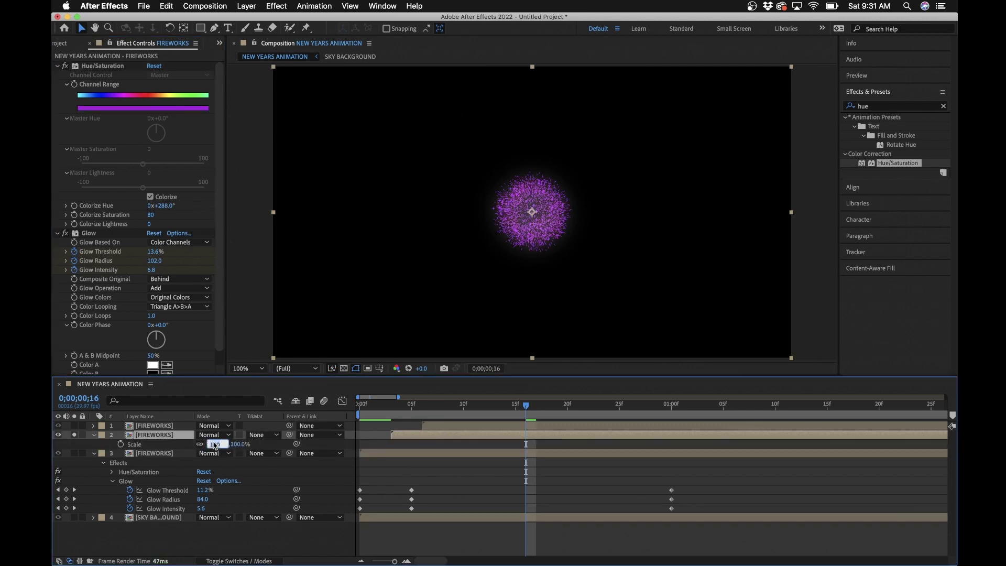
pyautogui.write('80')
pyautogui.press('Return')
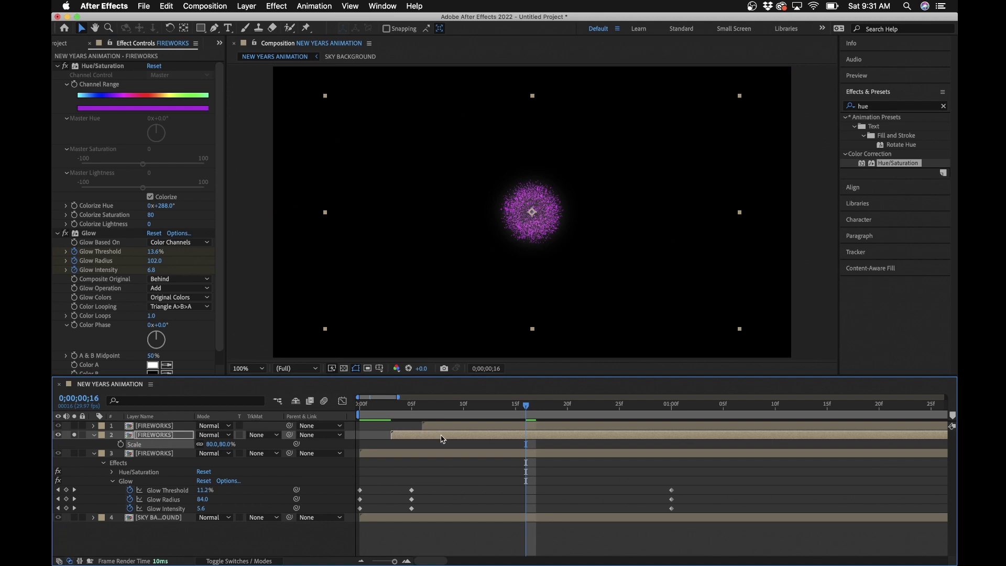
pyautogui.press('space')
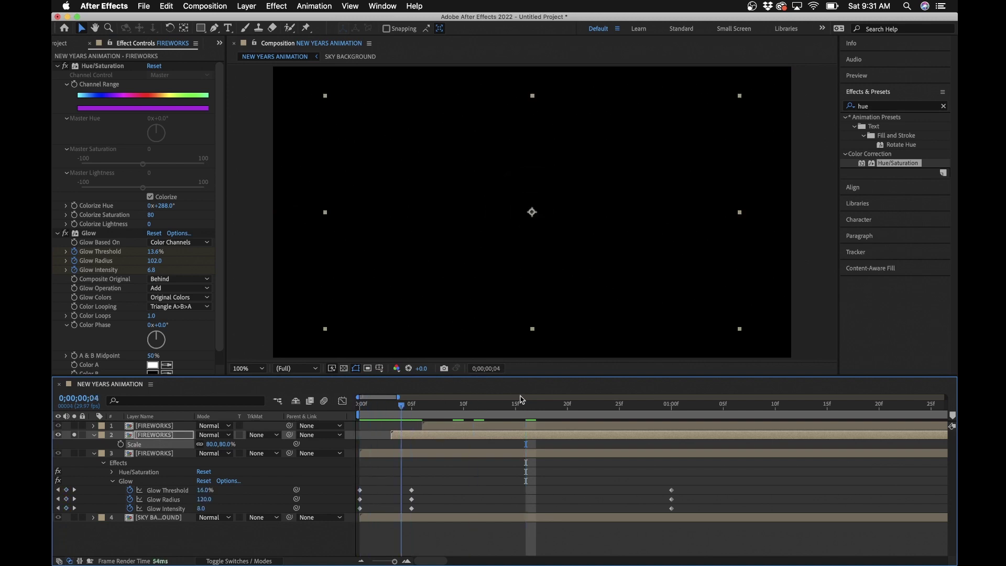
# Step: Copy Hue/Saturation and Glow onto the top FIREWORKS layer at its 0;00;00;06 in point and solo that layer
pyautogui.click(426, 425)
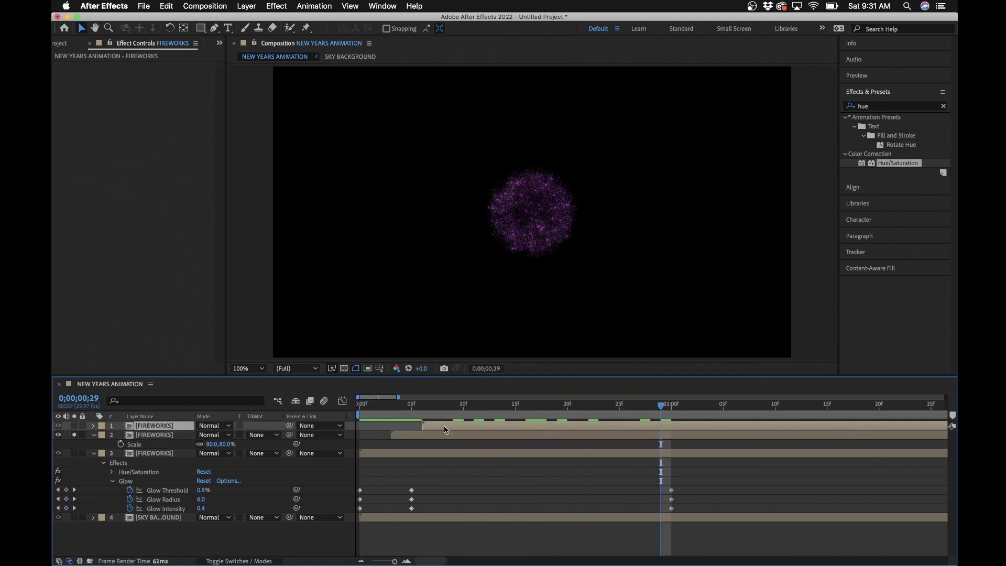
pyautogui.press('i')
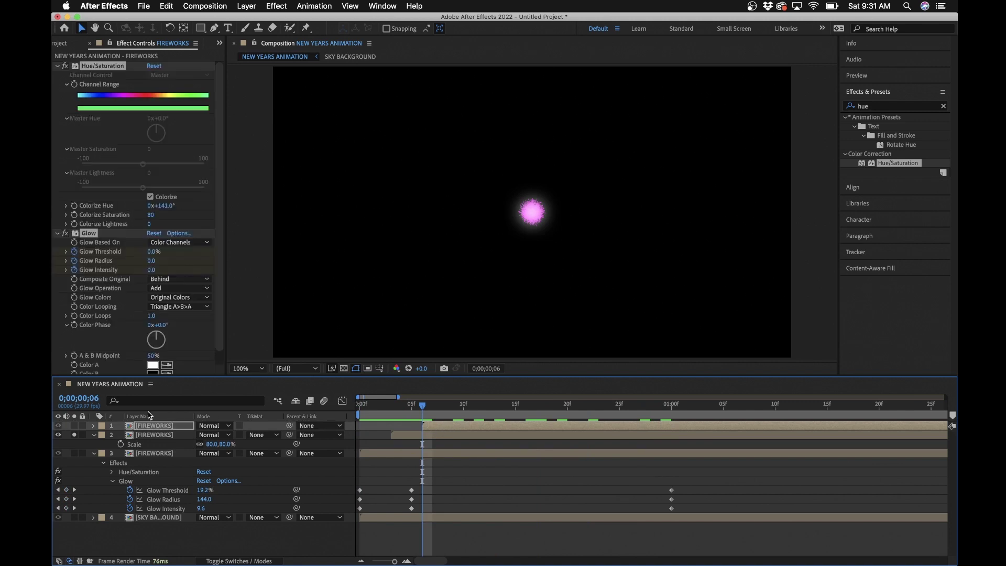
pyautogui.click(74, 435)
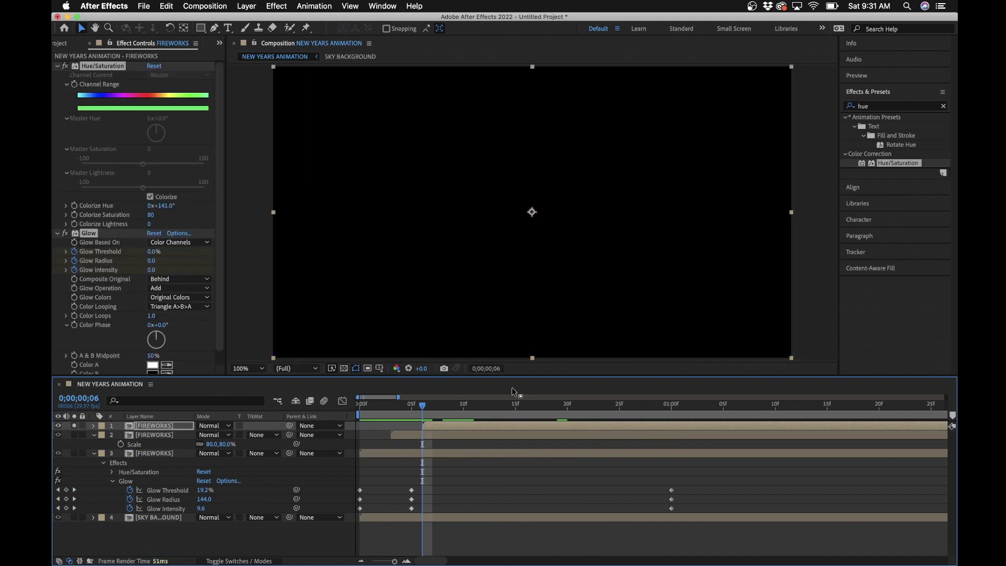
# Step: Move the top layer's burst to the upper right of the sky and set its Colorize Hue to 1x+59° for yellow, ending the solo
pyautogui.moveTo(412, 411); pyautogui.dragTo(594, 401)
pyautogui.moveTo(551, 184); pyautogui.dragTo(662, 132)
pyautogui.moveTo(160, 205); pyautogui.dragTo(293, 189)
pyautogui.moveTo(563, 412); pyautogui.dragTo(442, 411)
pyautogui.click(75, 426)
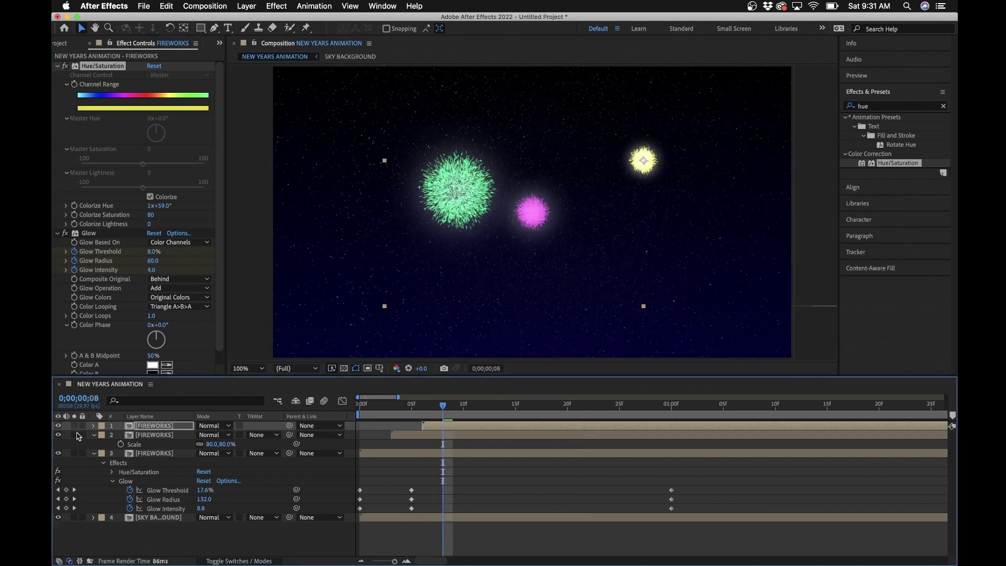
# Step: Preview all three bursts from the start and move the yellow burst slightly down and inward
pyautogui.moveTo(442, 406); pyautogui.dragTo(360, 406)
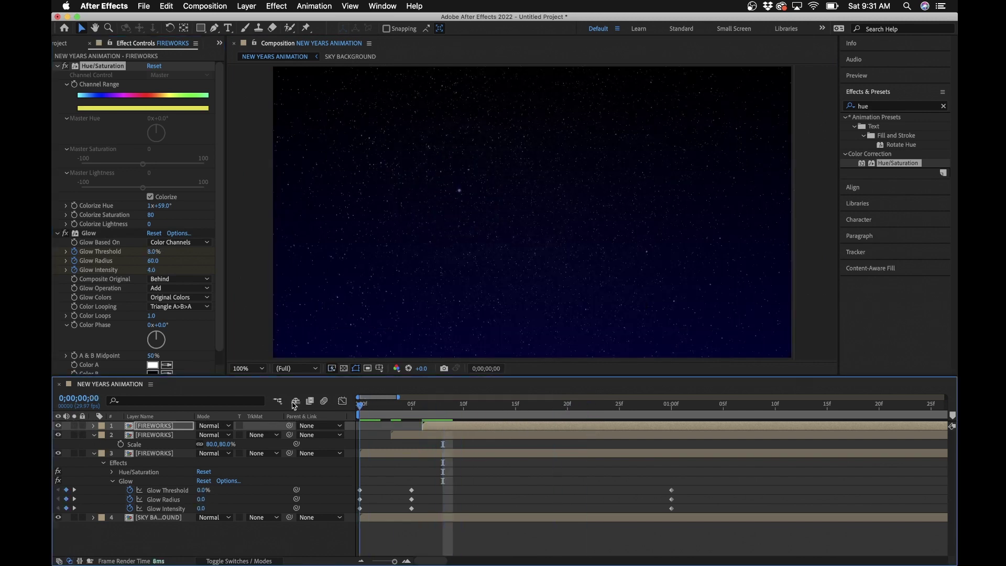
pyautogui.press('space')
pyautogui.click(637, 181)
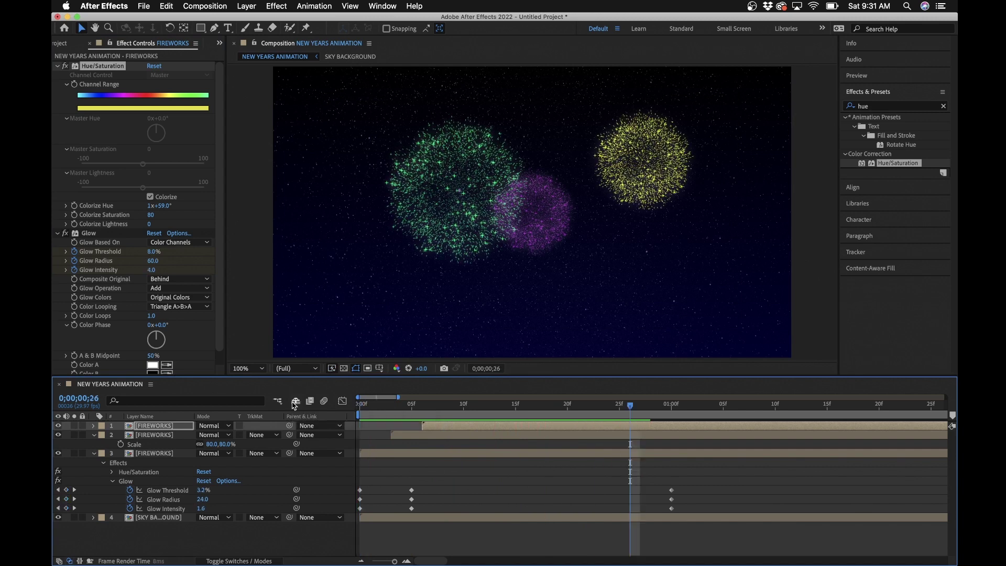
pyautogui.moveTo(636, 181); pyautogui.dragTo(604, 170)
pyautogui.press('super+z')
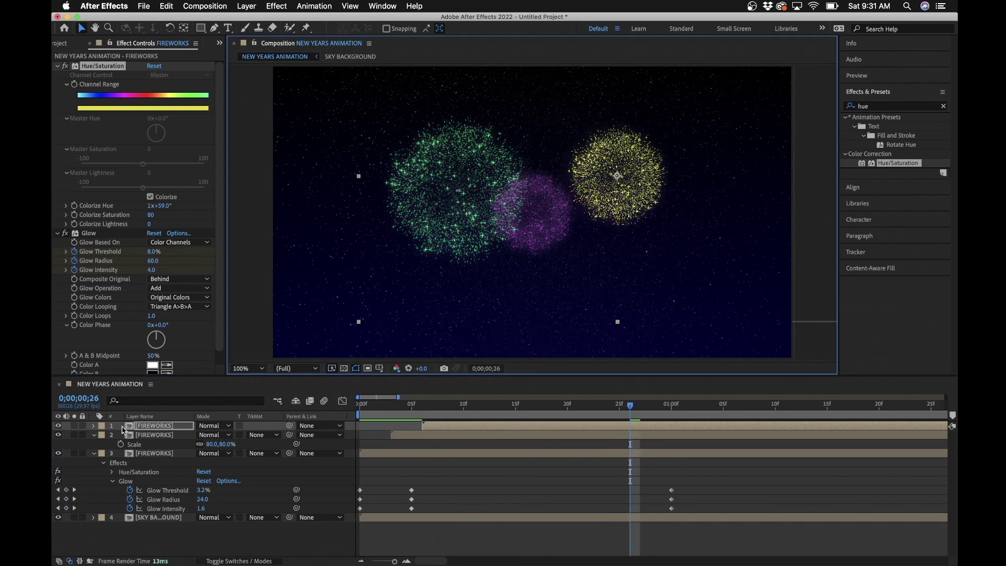
# Step: Move the green burst slightly up and outward and the purple burst slightly down and to the right
pyautogui.click(154, 455)
pyautogui.moveTo(412, 220); pyautogui.dragTo(389, 210)
pyautogui.click(543, 265)
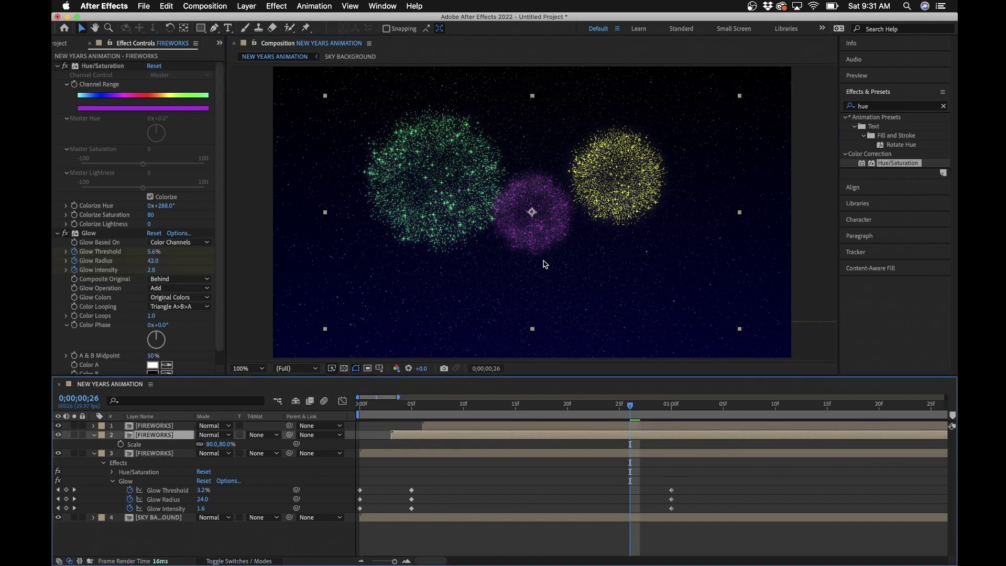
pyautogui.moveTo(535, 240); pyautogui.dragTo(545, 246)
# Step: Preview the repositioned bursts from the first frame up to 0;00;01;22
pyautogui.click(569, 408)
pyautogui.press('Home')
pyautogui.press('space')
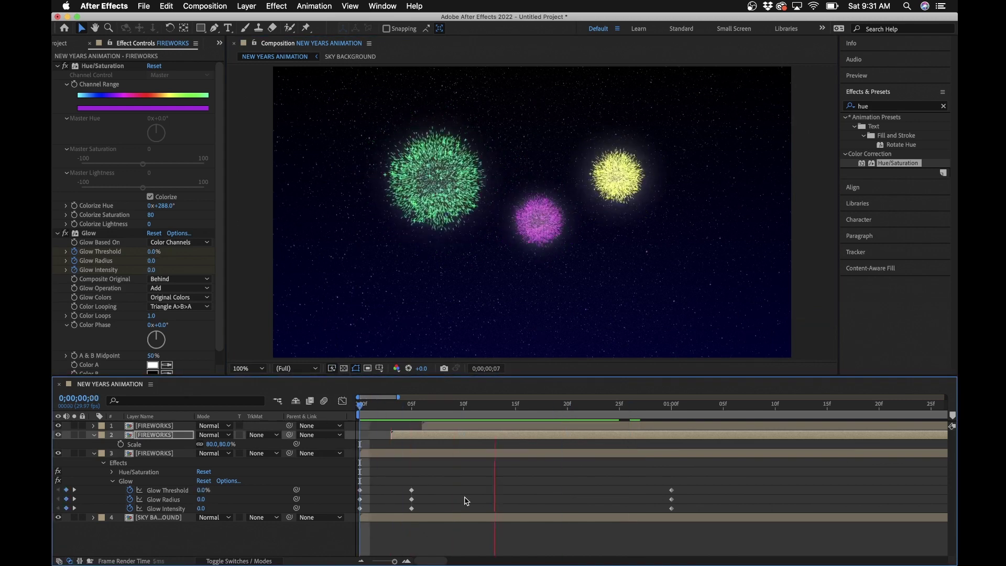
pyautogui.press('space')
pyautogui.press('-')
pyautogui.press('-')
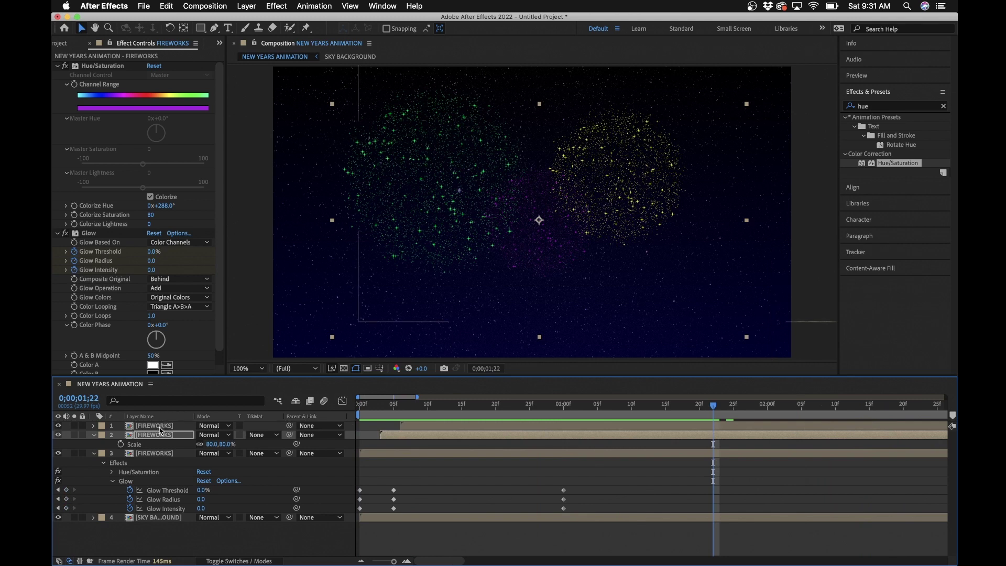
# Step: Set the top FIREWORKS layer's Rotation to 45°
pyautogui.click(160, 427)
pyautogui.press('r')
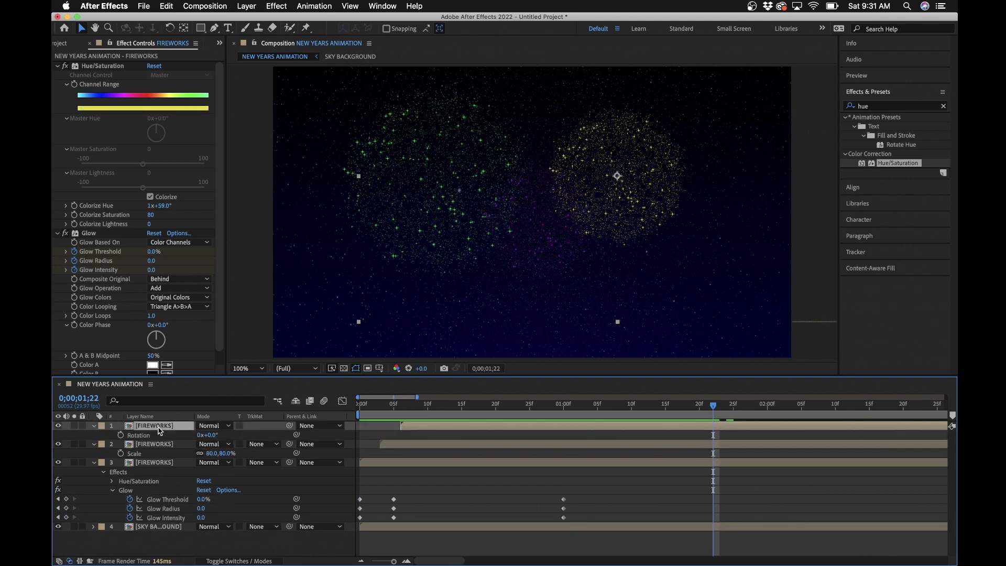
pyautogui.click(211, 436)
pyautogui.press('Return')
# Step: Set the Rotation of the second FIREWORKS layer, the purple burst, to 90°
pyautogui.click(175, 446)
pyautogui.press('r')
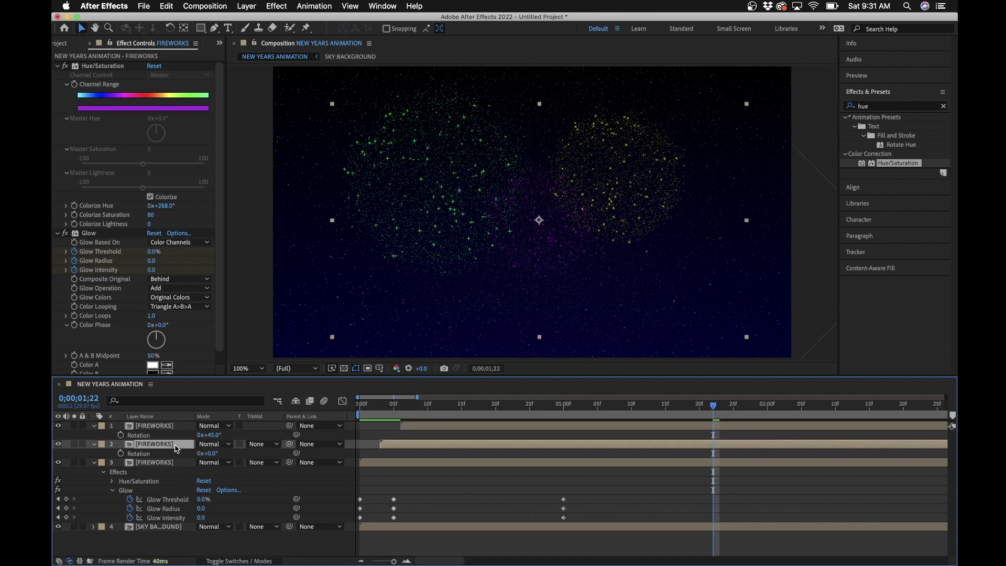
pyautogui.click(212, 453)
pyautogui.press('Return')
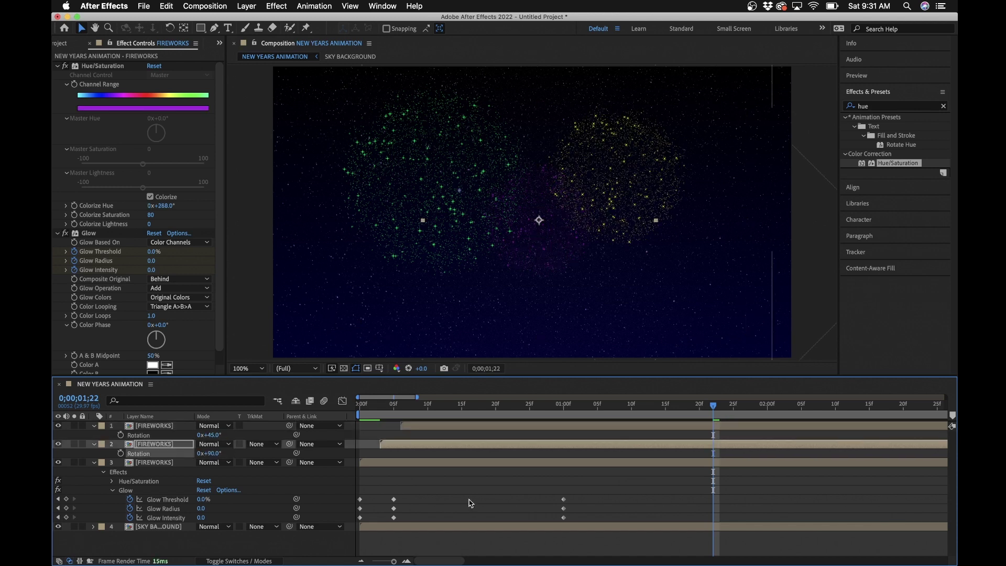
# Step: Stagger the bursts further by starting the top FIREWORKS layer at about 0;00;00;14 and the second at about 0;00;00;06, previewing the timing
pyautogui.moveTo(629, 400); pyautogui.dragTo(419, 398)
pyautogui.press('space')
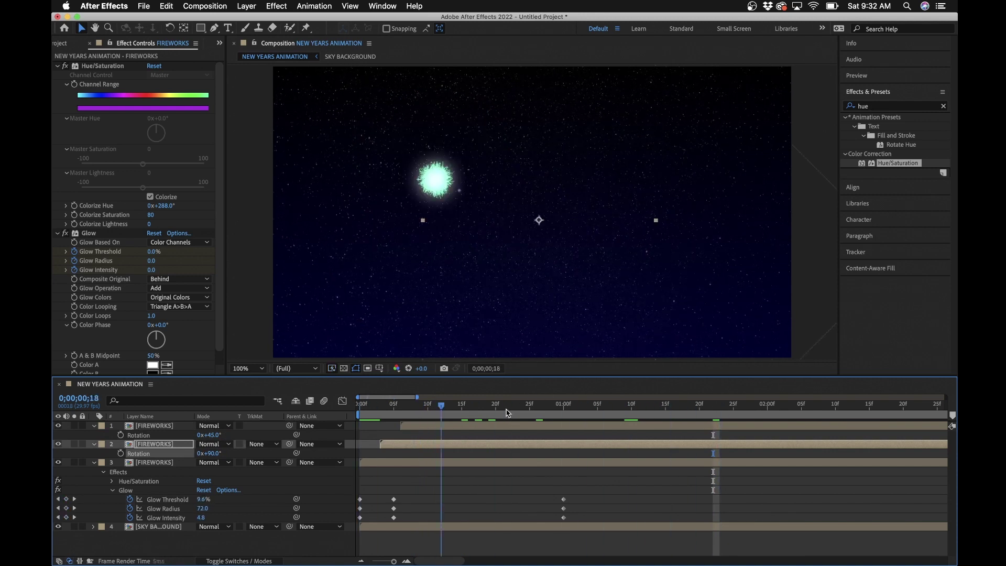
pyautogui.click(622, 489)
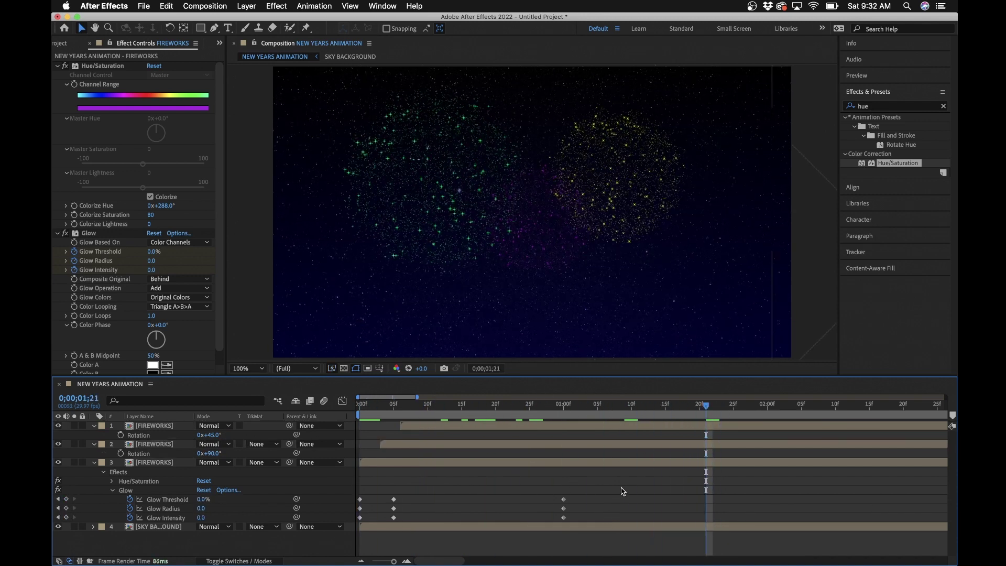
pyautogui.moveTo(414, 425); pyautogui.dragTo(480, 427)
pyautogui.press('space')
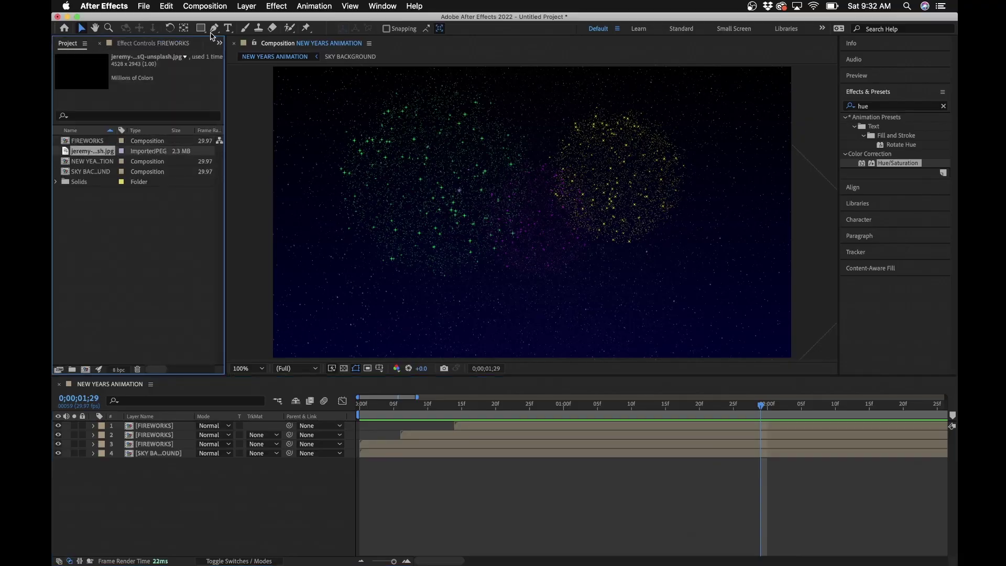
# Step: Add a text layer over the fireworks reading HAPPY on the first line and NEW YEAR on the second
pyautogui.click(228, 27)
pyautogui.click(454, 177)
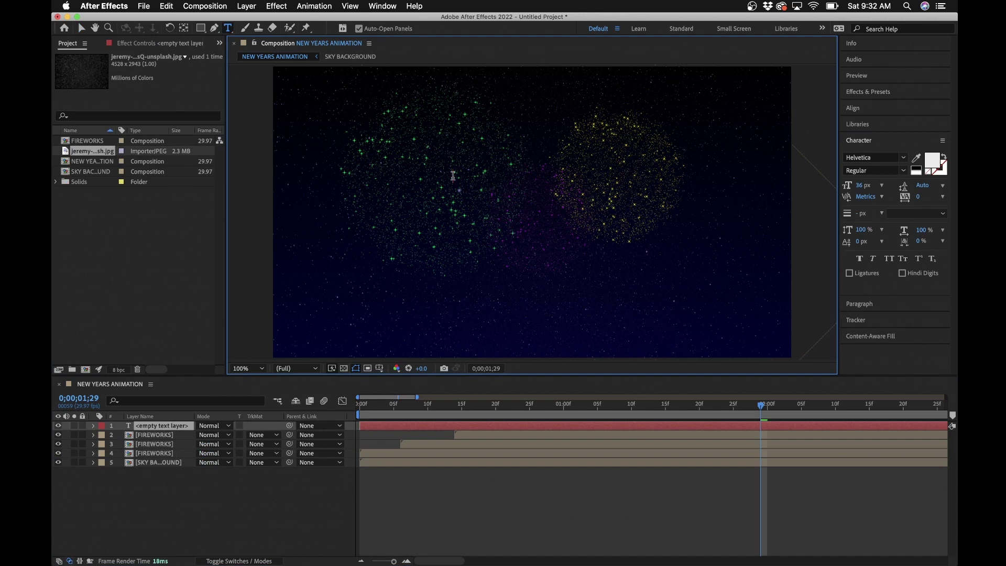
pyautogui.write('HA')
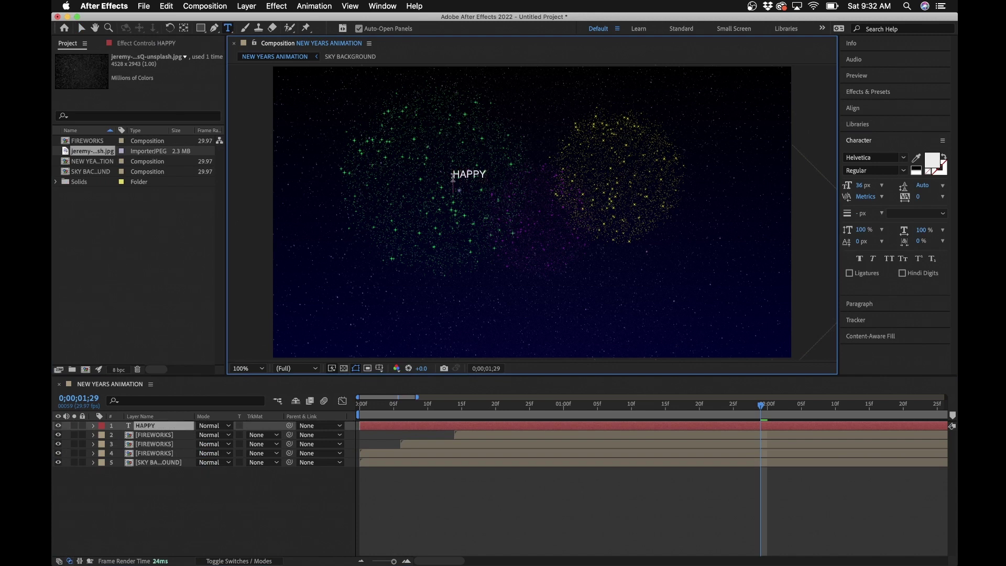
pyautogui.write('PPY')
pyautogui.press('Return')
pyautogui.write('NEW YEAR')
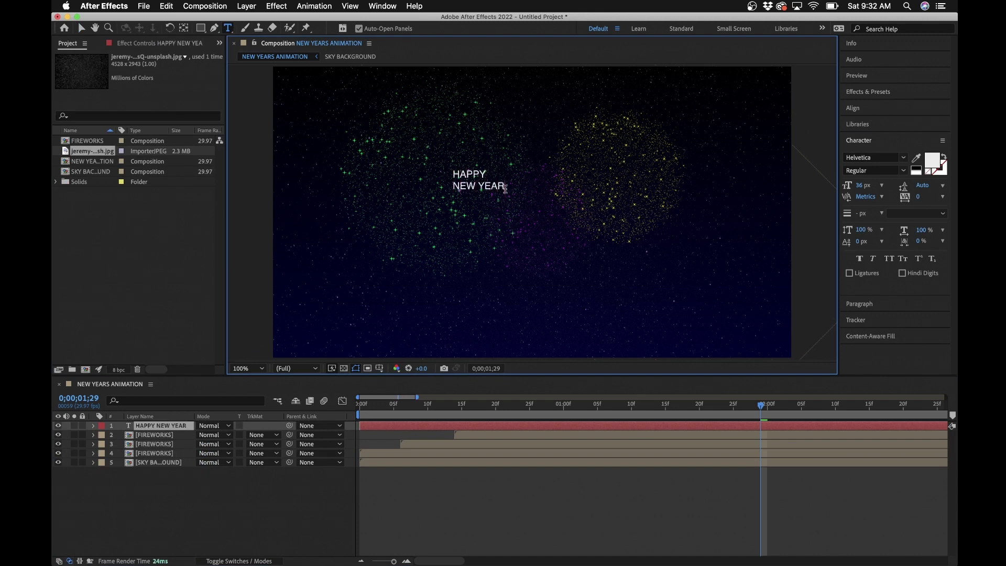
# Step: Center-align the paragraph and align the text layer to the horizontal and vertical center of the composition
pyautogui.moveTo(505, 188); pyautogui.dragTo(431, 145)
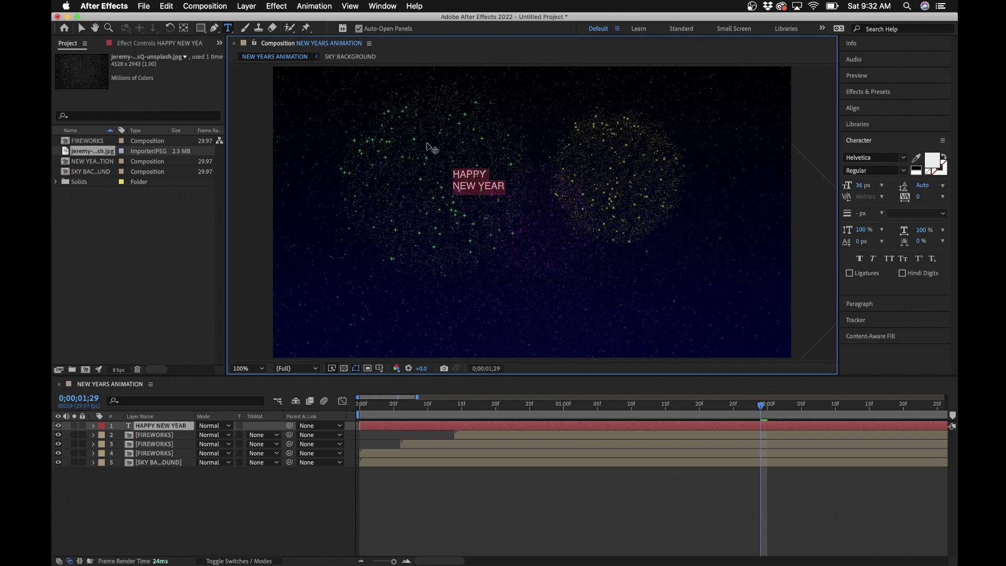
pyautogui.click(859, 304)
pyautogui.click(867, 177)
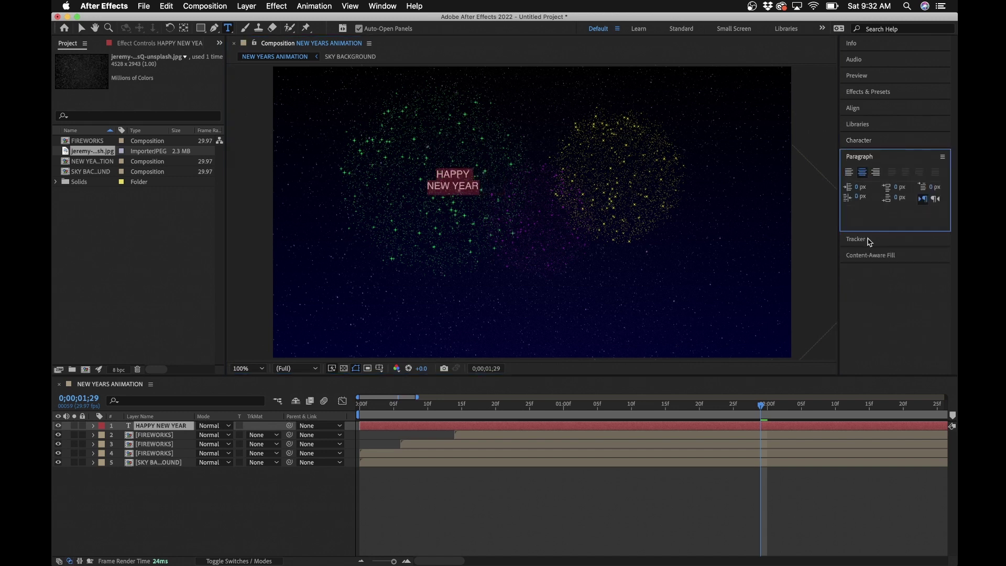
pyautogui.click(864, 109)
pyautogui.click(869, 135)
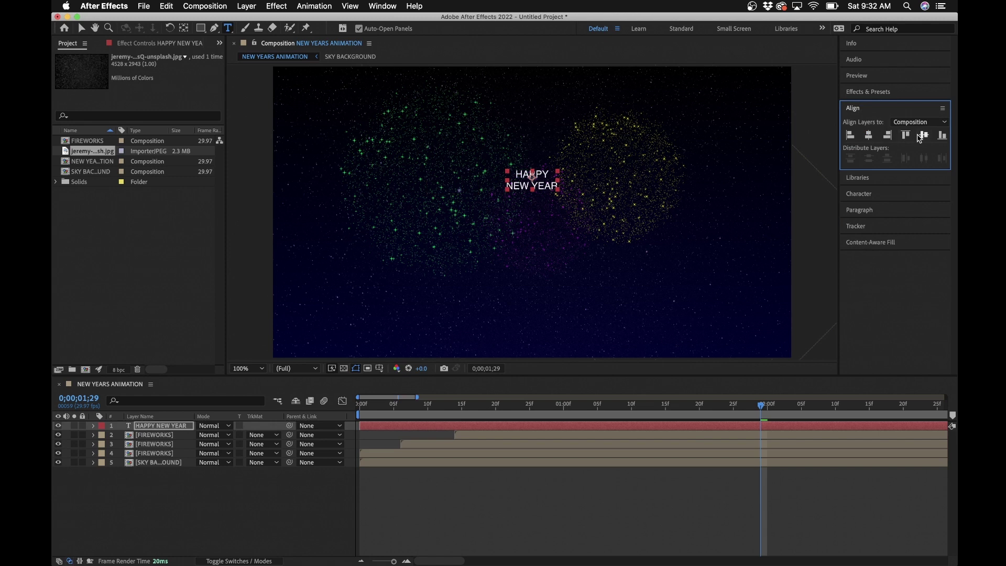
pyautogui.click(924, 135)
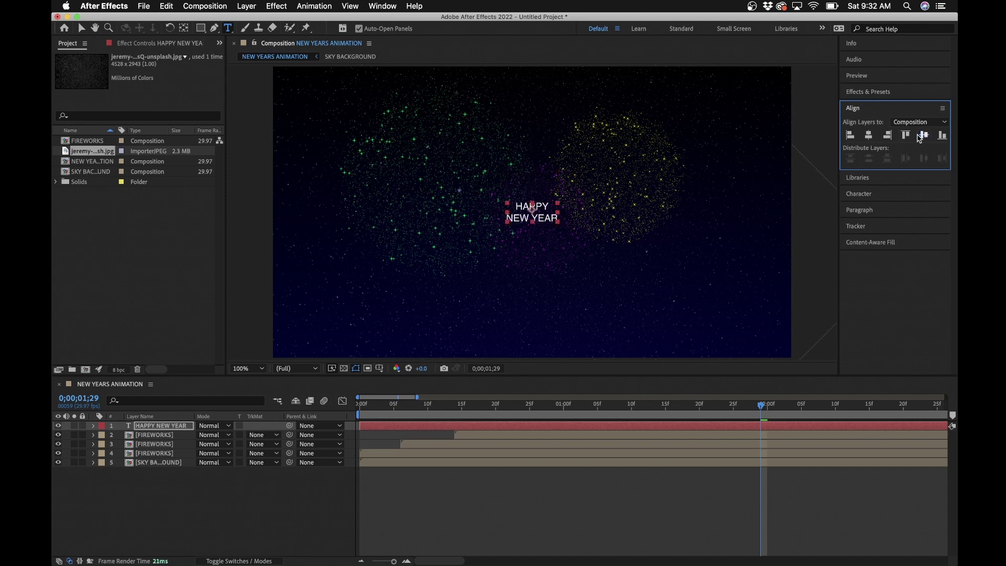
# Step: Format the HAPPY NEW YEAR text in Righteous at 176 px with 163 px leading
pyautogui.click(860, 194)
pyautogui.moveTo(864, 184); pyautogui.dragTo(917, 183)
pyautogui.click(871, 157)
pyautogui.write('right')
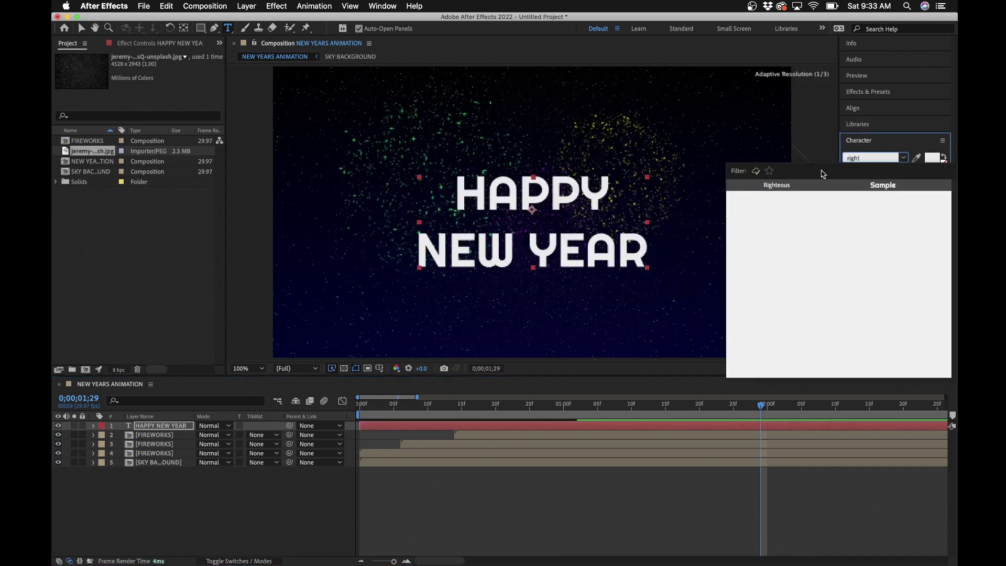
pyautogui.click(797, 185)
pyautogui.moveTo(912, 187); pyautogui.dragTo(956, 189)
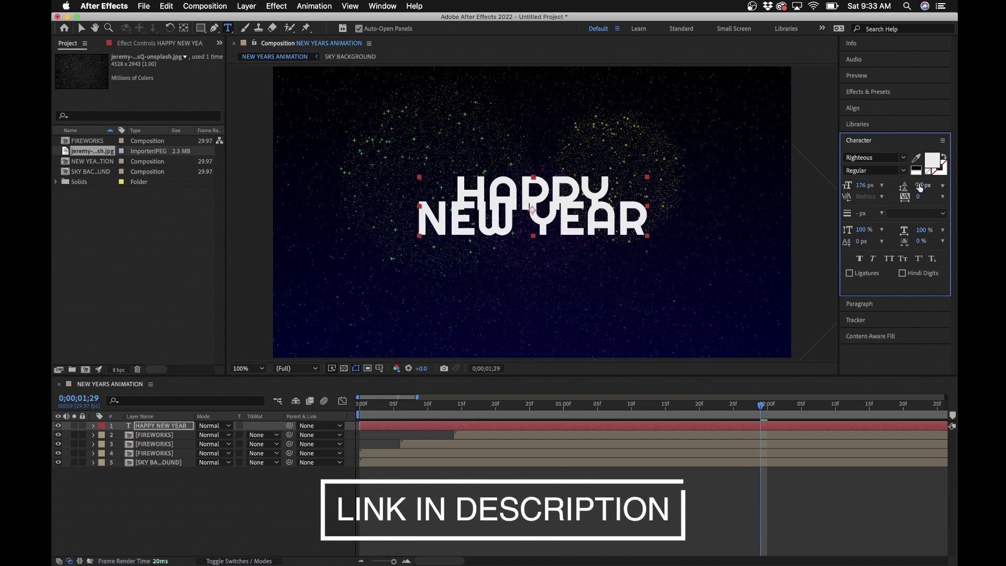
pyautogui.moveTo(921, 186); pyautogui.dragTo(943, 187)
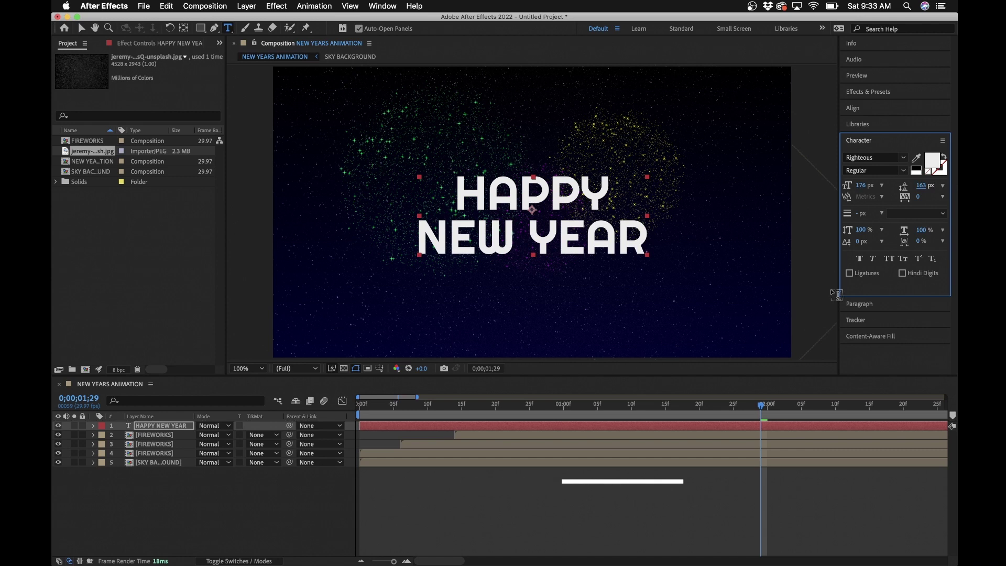
# Step: Re-center the enlarged text horizontally and vertically in the composition and deselect it
pyautogui.click(857, 108)
pyautogui.click(868, 134)
pyautogui.click(924, 134)
pyautogui.click(186, 496)
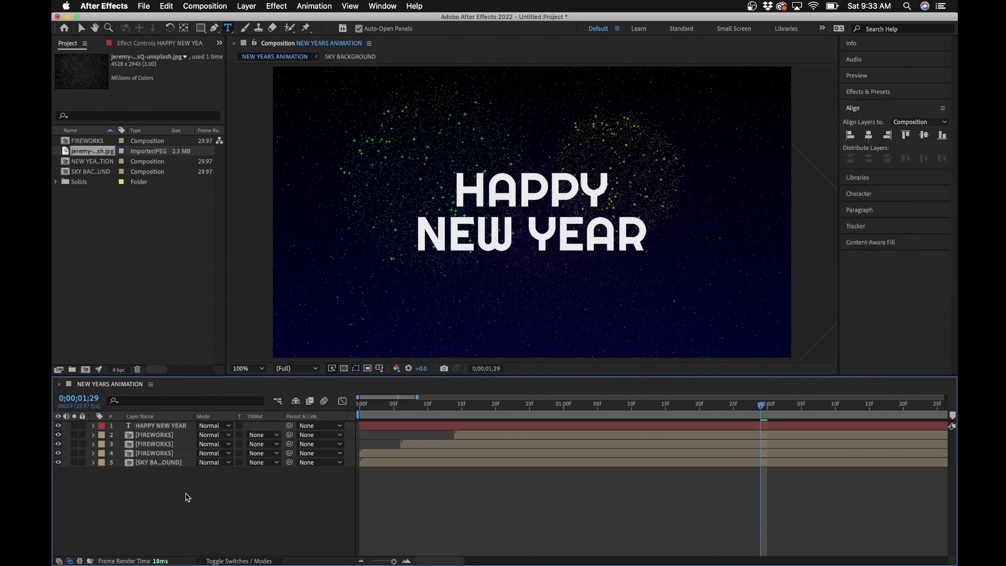
# Step: Add a Scale text animator to the HAPPY NEW YEAR layer, expand its Range Selector and set the animator's Scale to 0%
pyautogui.click(164, 429)
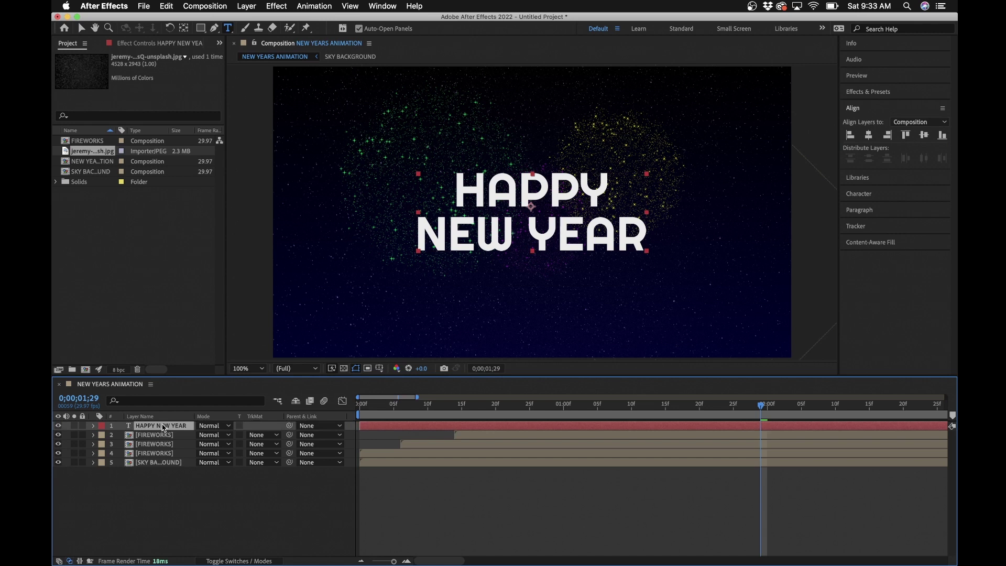
pyautogui.click(93, 426)
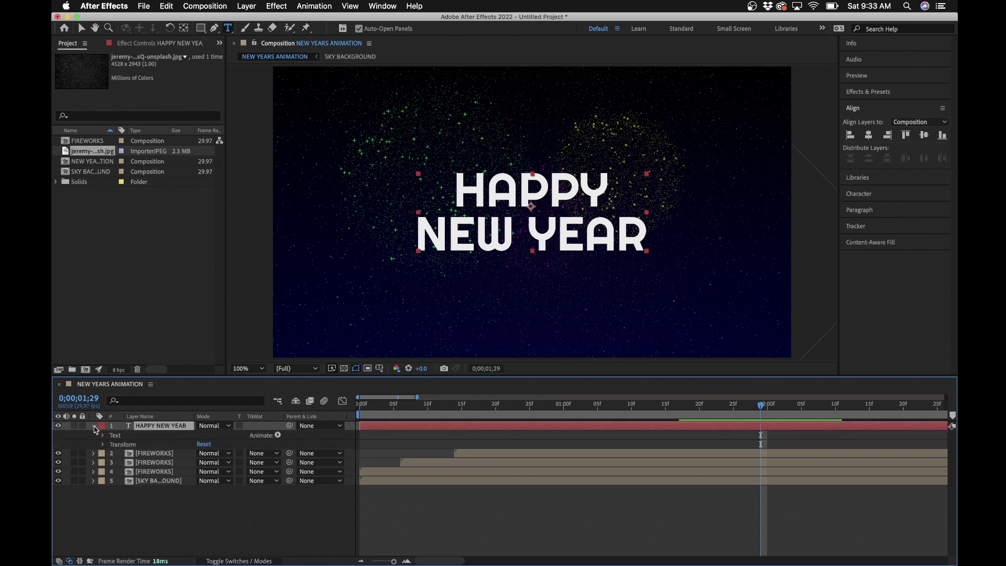
pyautogui.click(278, 435)
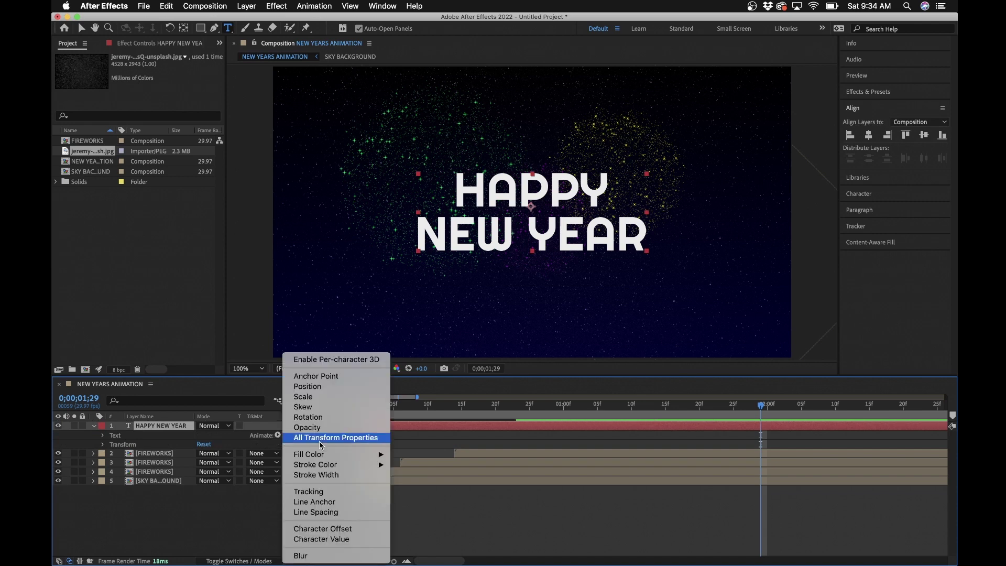
pyautogui.click(315, 397)
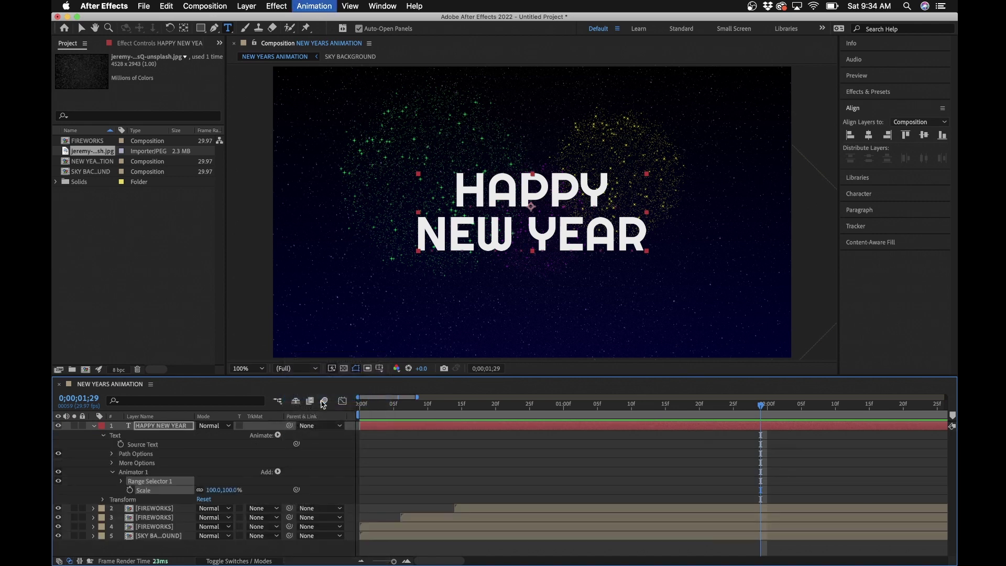
pyautogui.click(122, 482)
pyautogui.scroll(-1, 151, 482)
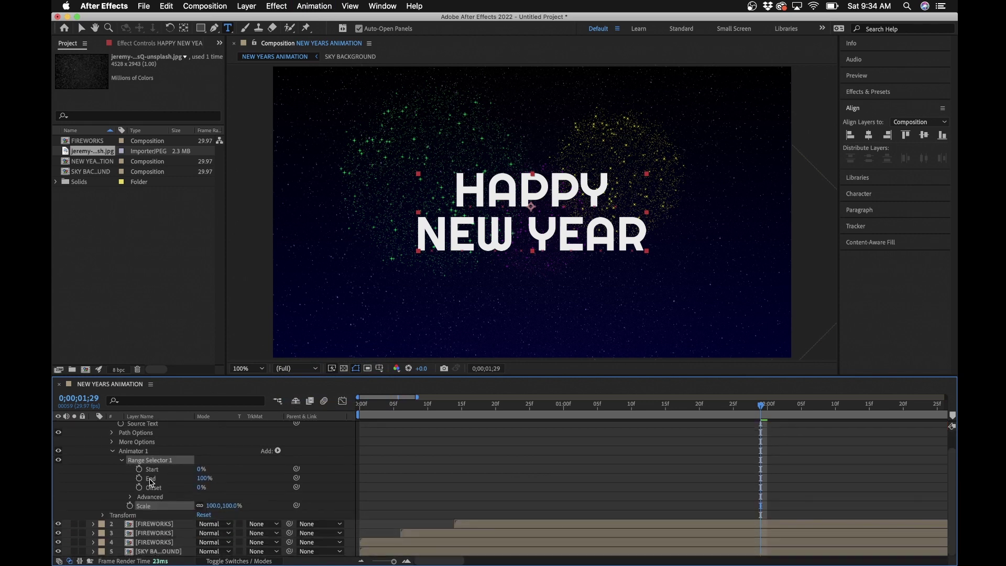
pyautogui.click(207, 506)
pyautogui.write('0')
pyautogui.press('Return')
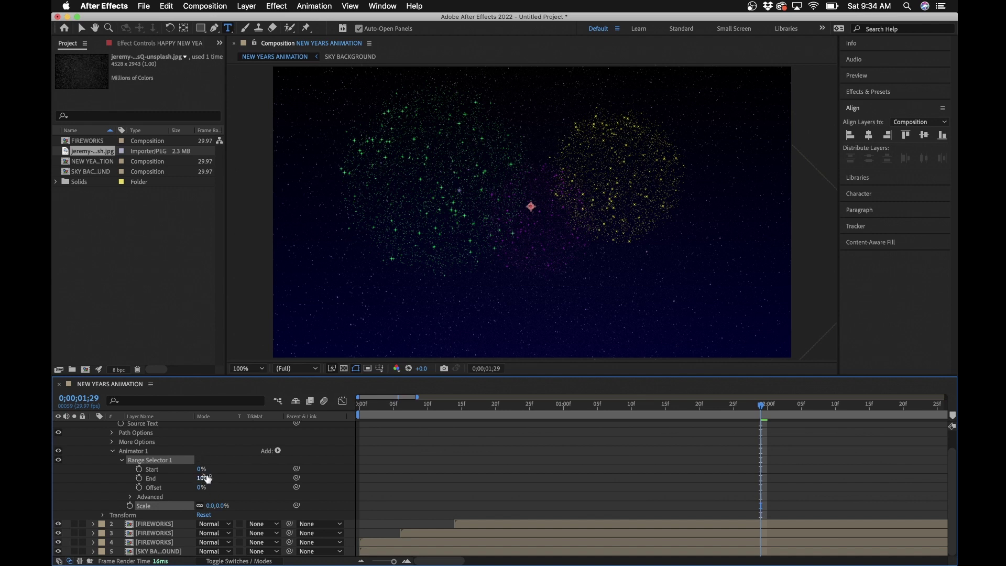
# Step: Keyframe the Range Selector's Start from 0% at the first frame to 100% at one second and preview the text reveal
pyautogui.press('space')
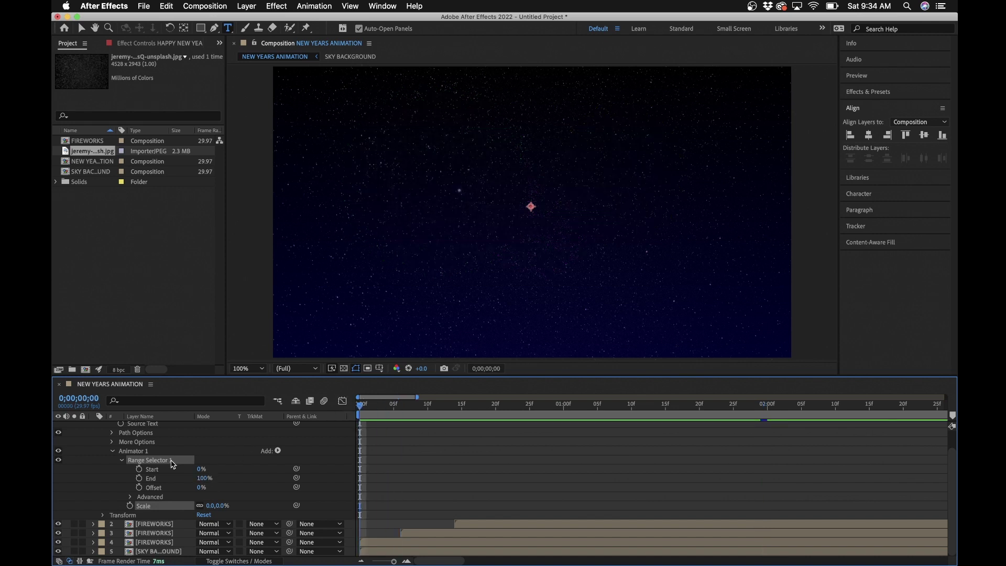
pyautogui.click(139, 470)
pyautogui.moveTo(422, 414); pyautogui.dragTo(566, 421)
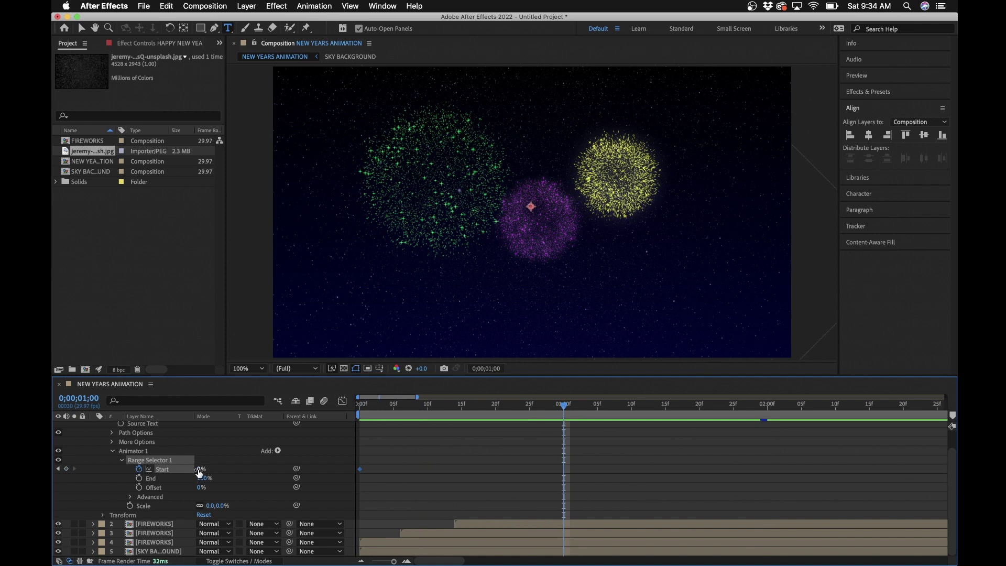
pyautogui.moveTo(202, 469); pyautogui.dragTo(220, 469)
pyautogui.moveTo(563, 405); pyautogui.dragTo(291, 415)
pyautogui.press('space')
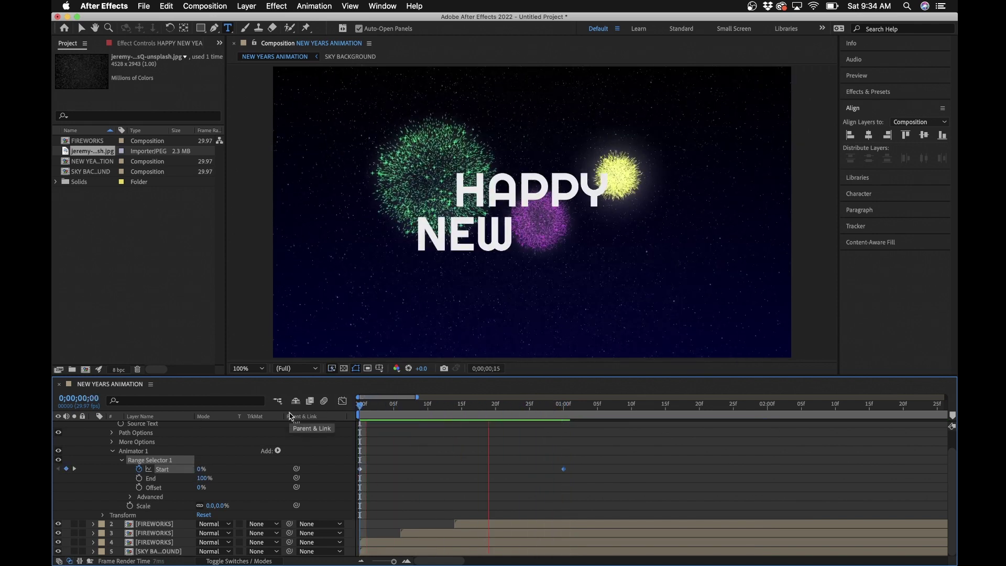
# Step: Apply Easy Ease to both Start keyframes of the Range Selector and check the motion near the last one
pyautogui.moveTo(588, 455); pyautogui.dragTo(355, 482)
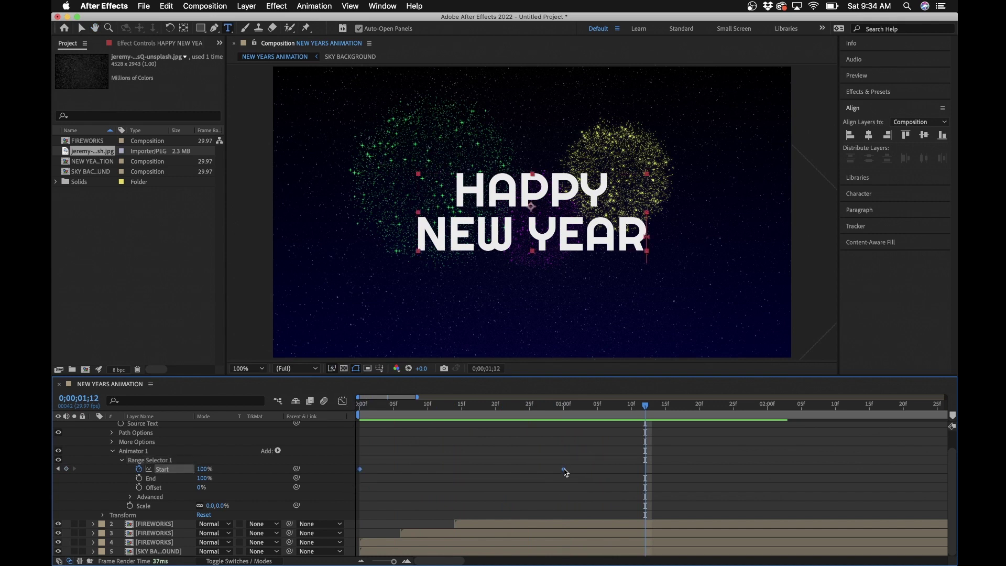
pyautogui.moveTo(565, 471)
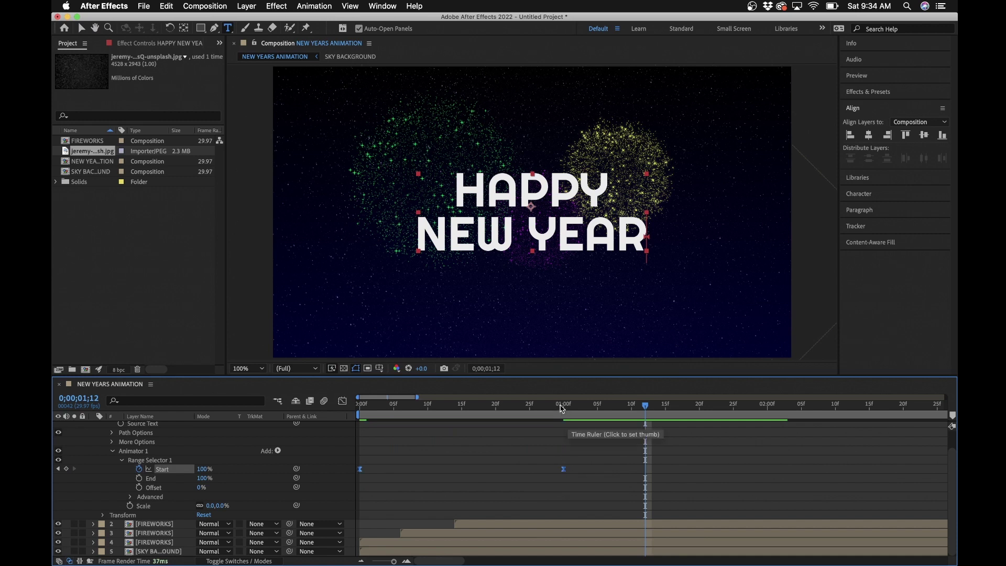
pyautogui.moveTo(564, 410); pyautogui.dragTo(543, 411)
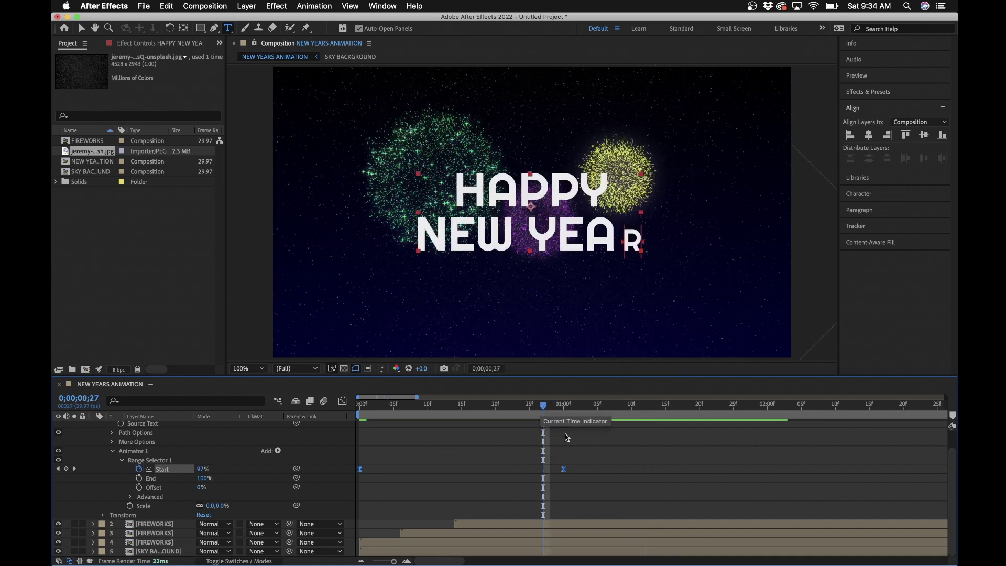
pyautogui.rightClick(564, 470)
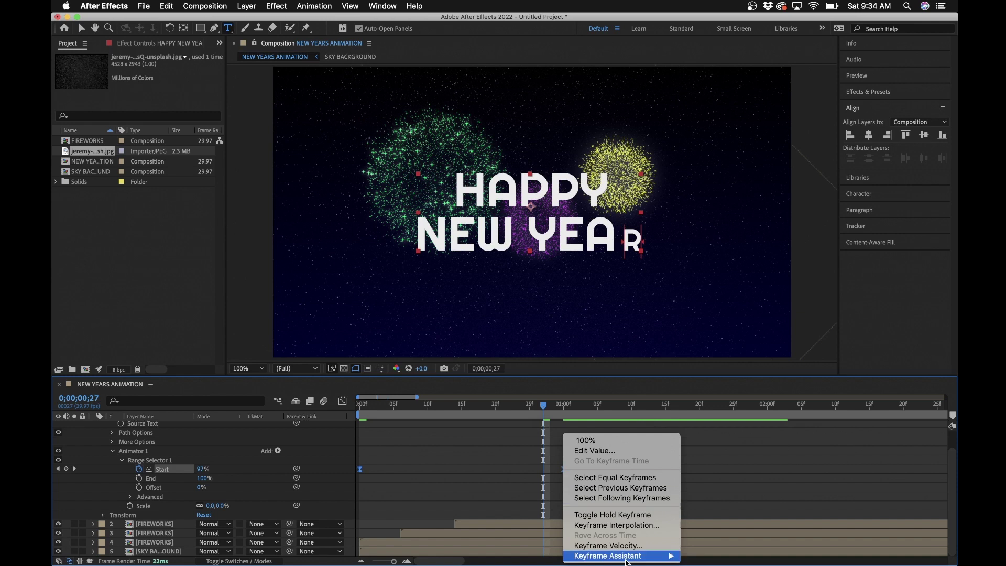
pyautogui.click(490, 477)
pyautogui.click(459, 470)
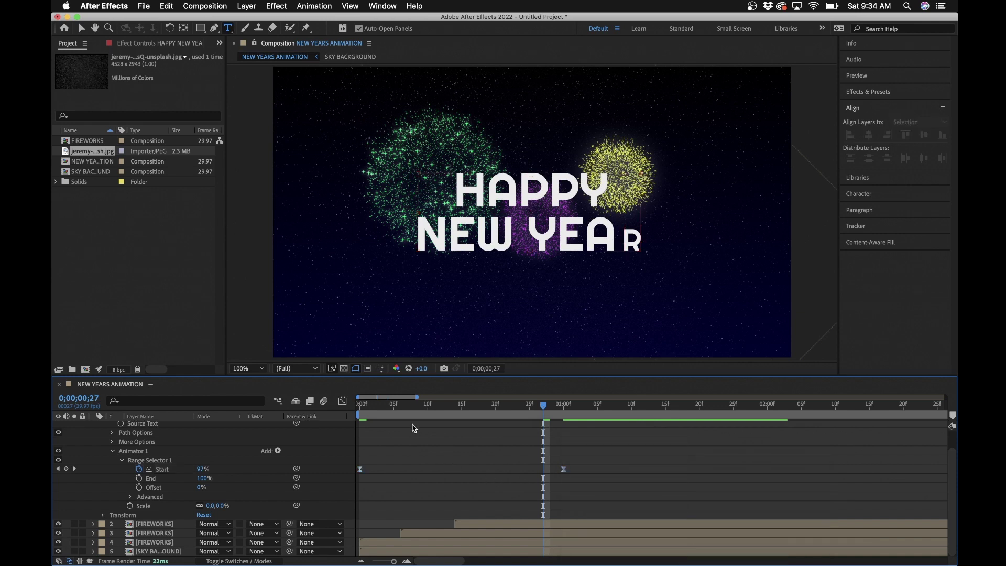
# Step: Reshape the Start speed graph by lengthening the last keyframe's incoming handle to about frame 19, and play the animation
pyautogui.click(343, 403)
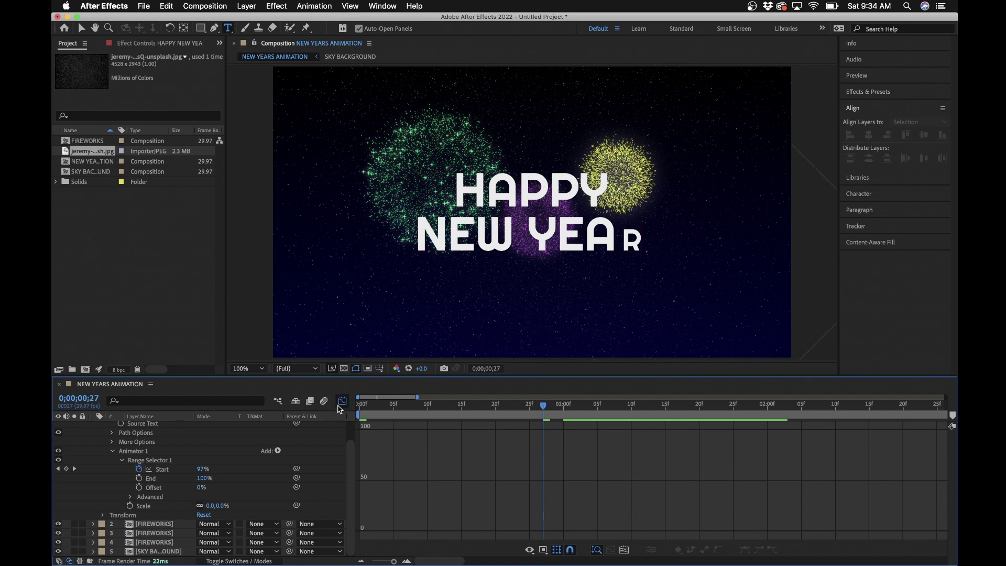
pyautogui.click(162, 469)
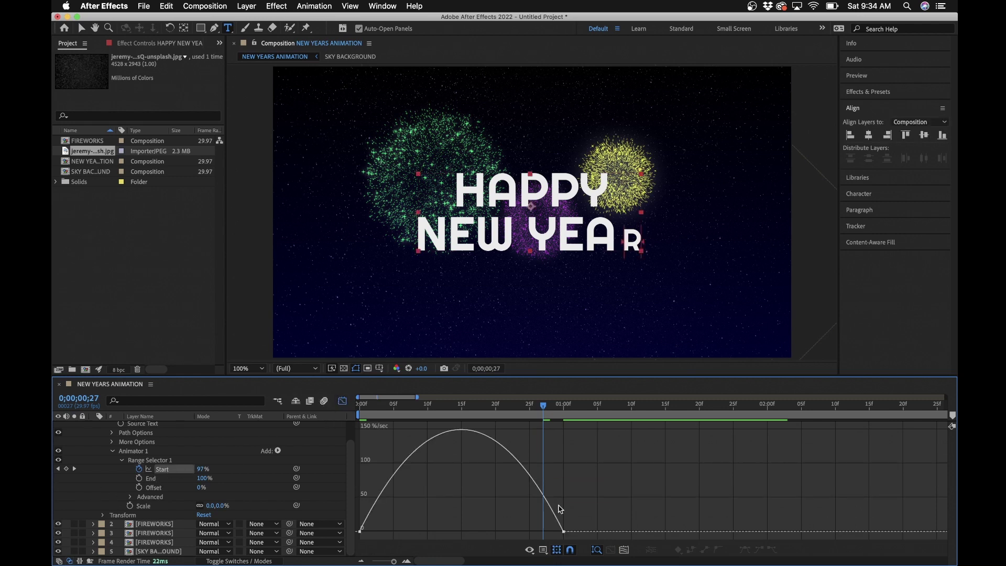
pyautogui.click(564, 532)
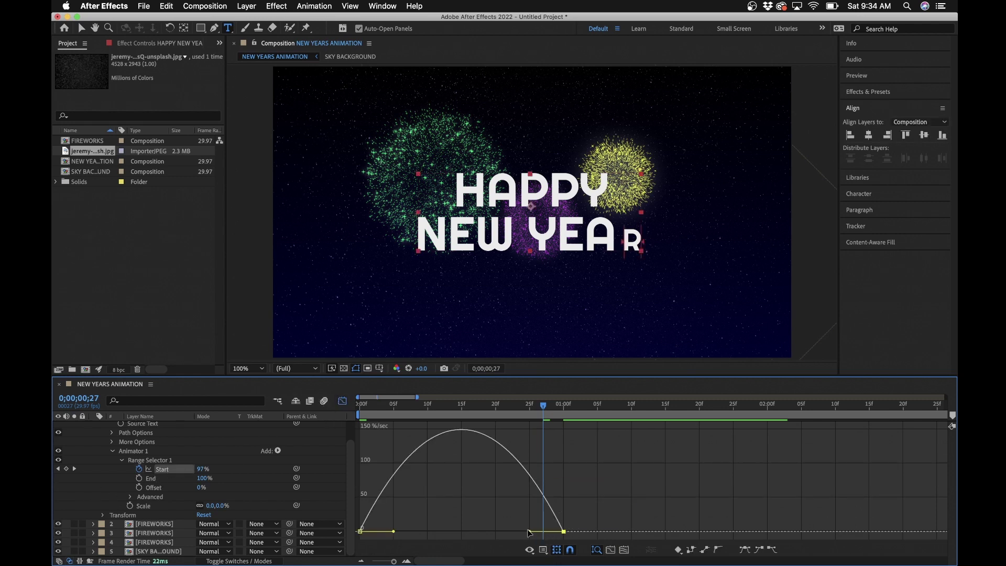
pyautogui.moveTo(530, 532); pyautogui.dragTo(488, 531)
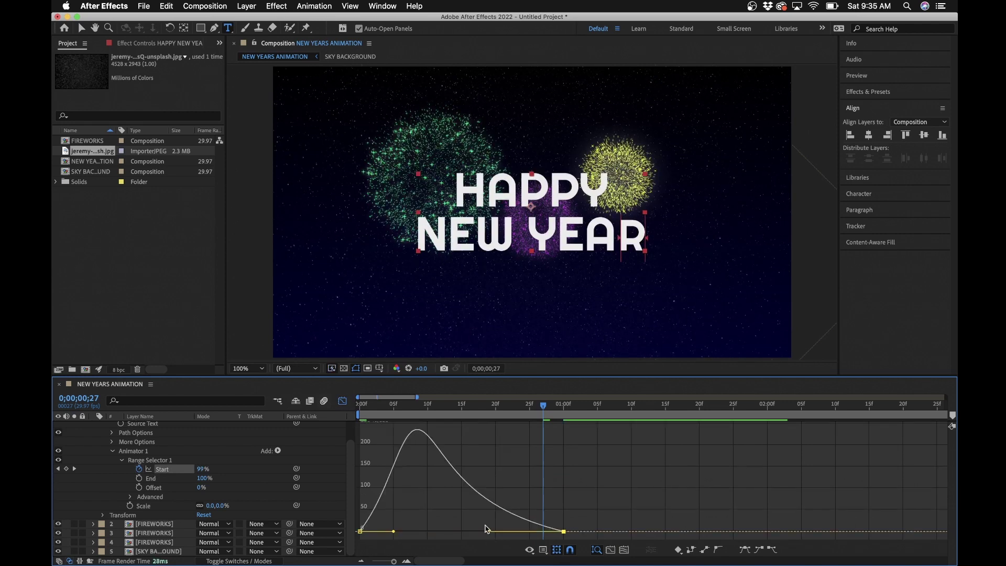
pyautogui.press('Home')
pyautogui.press('space')
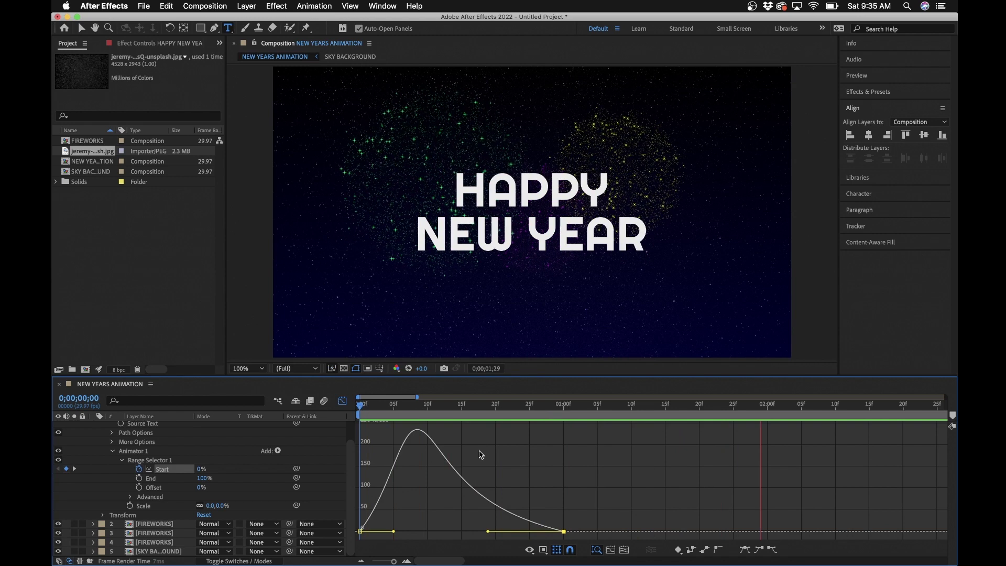
# Step: Stop the preview, close the graph editor and collapse the HAPPY NEW YEAR layer's properties, leaving the layer selected
pyautogui.press('space')
pyautogui.click(342, 400)
pyautogui.press('u')
pyautogui.click(146, 427)
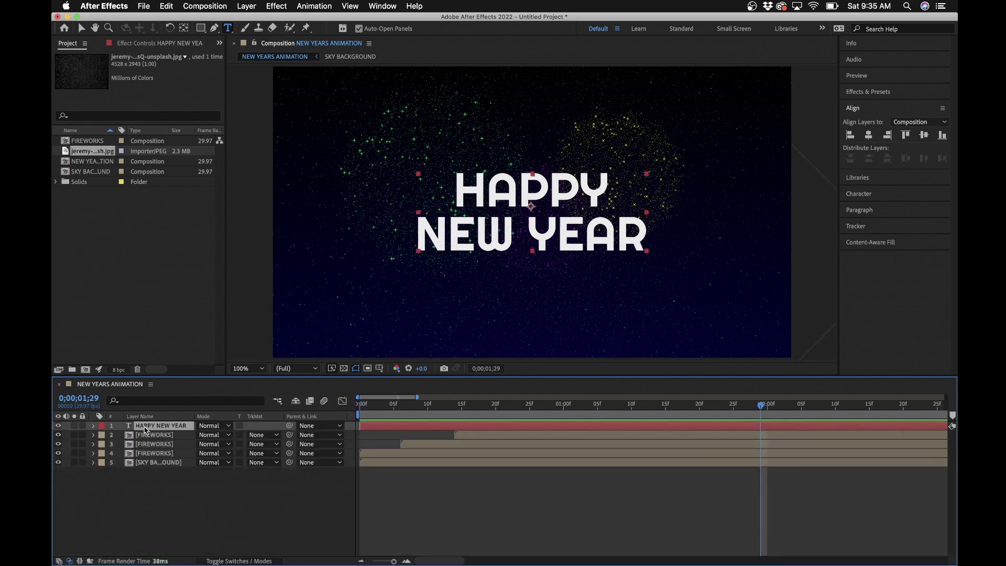
pyautogui.click(164, 481)
pyautogui.click(165, 427)
# Step: Switch to Safari and download the x large 7952×5304 jpg of the Metal 250 gold sparkles texture from texturelabs.org, allowing the site's downloads
pyautogui.moveTo(274, 564)
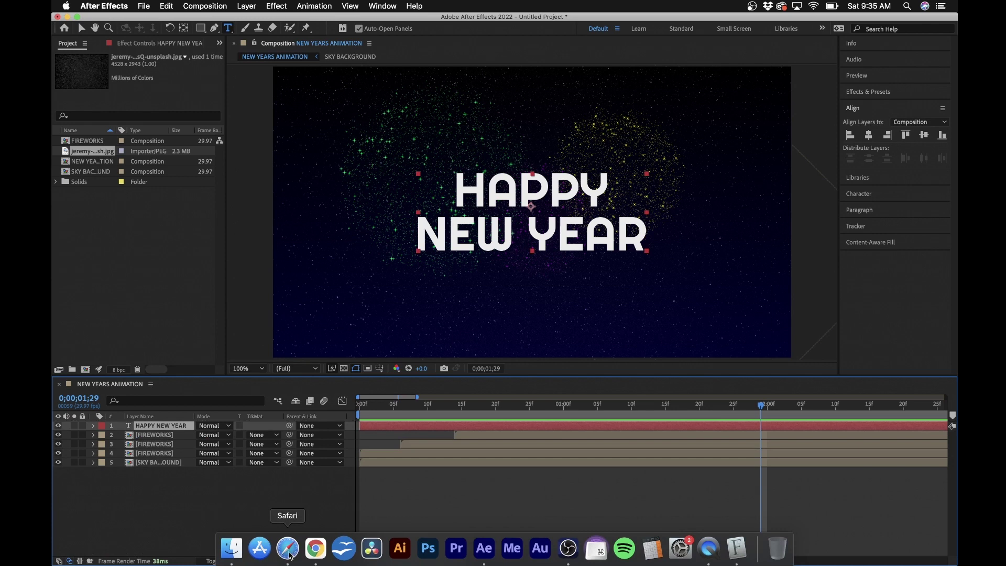
pyautogui.click(287, 549)
pyautogui.click(347, 40)
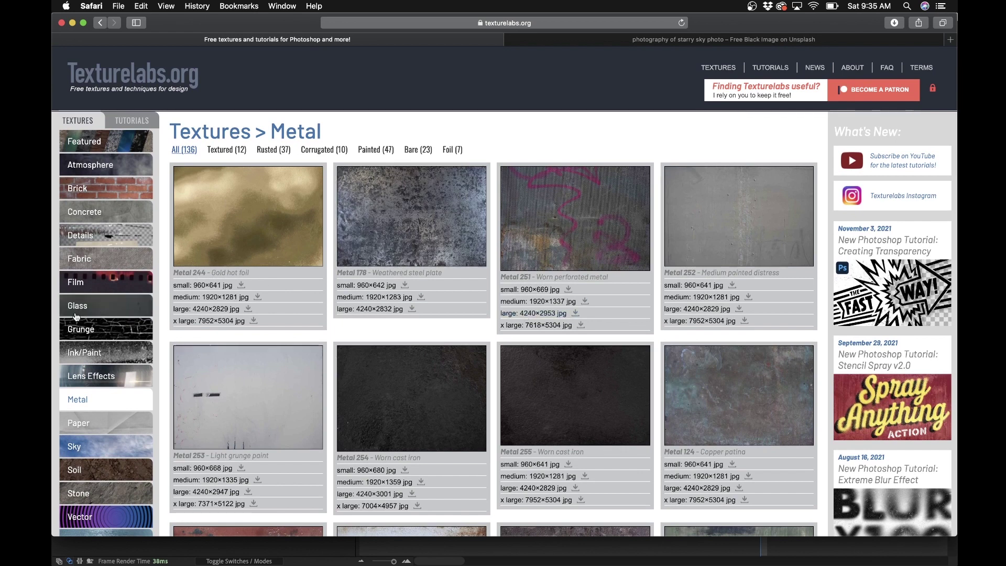
pyautogui.scroll(-5, 75, 315)
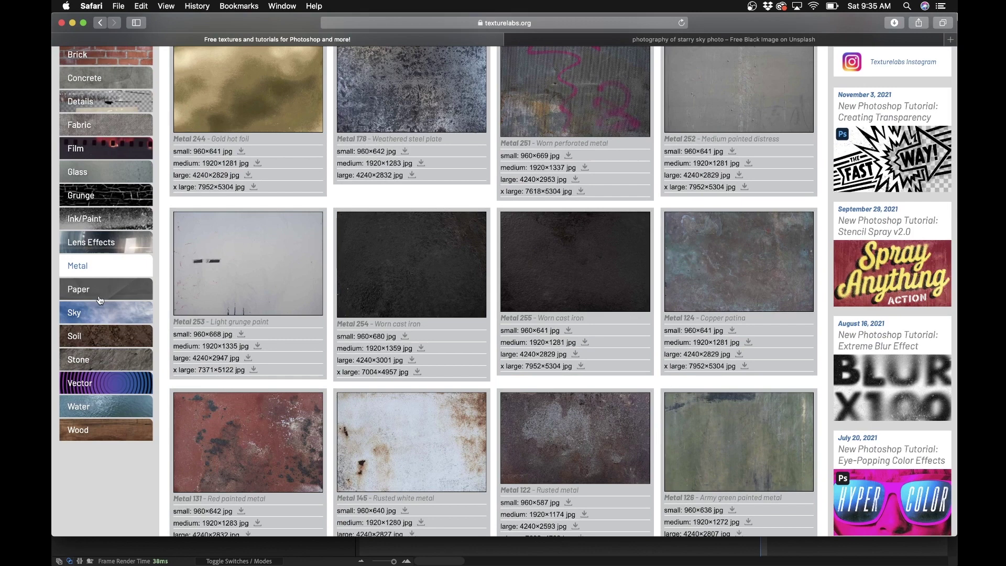
pyautogui.scroll(-10, 411, 265)
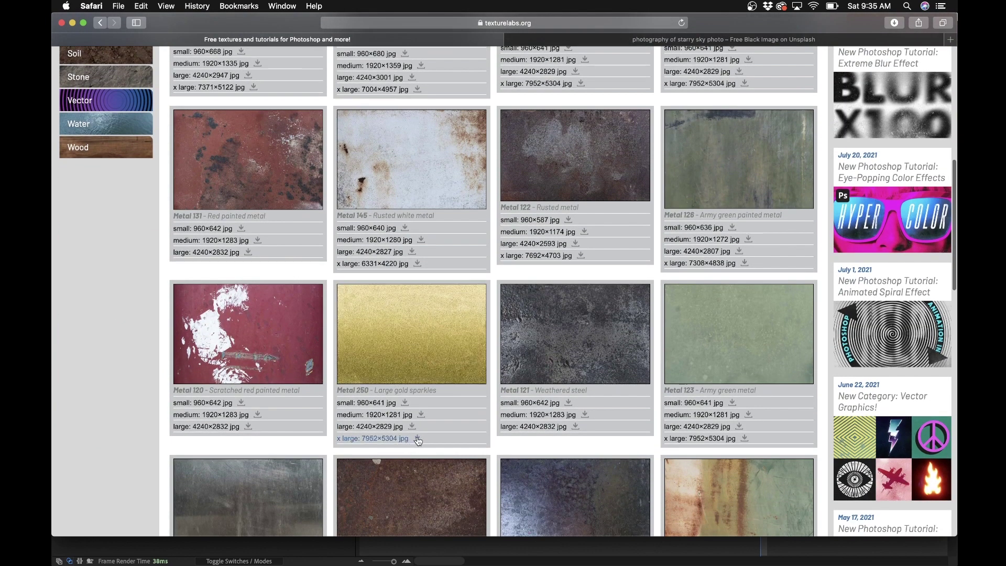
pyautogui.click(417, 439)
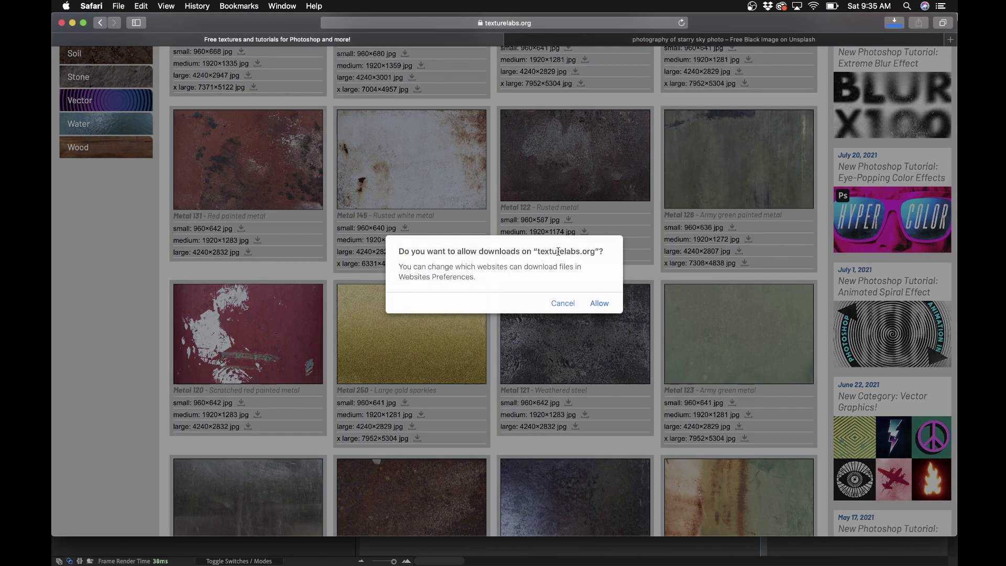
pyautogui.click(597, 304)
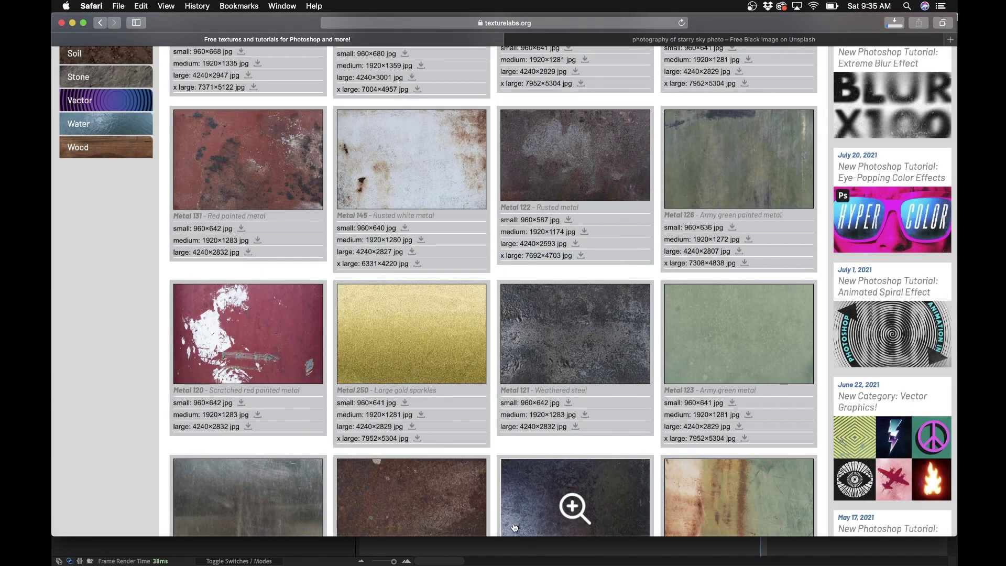
# Step: Import Texturelabs_Metal_250XL.jpg into the After Effects project, place it above the text layer and scale it to 25%
pyautogui.moveTo(231, 550)
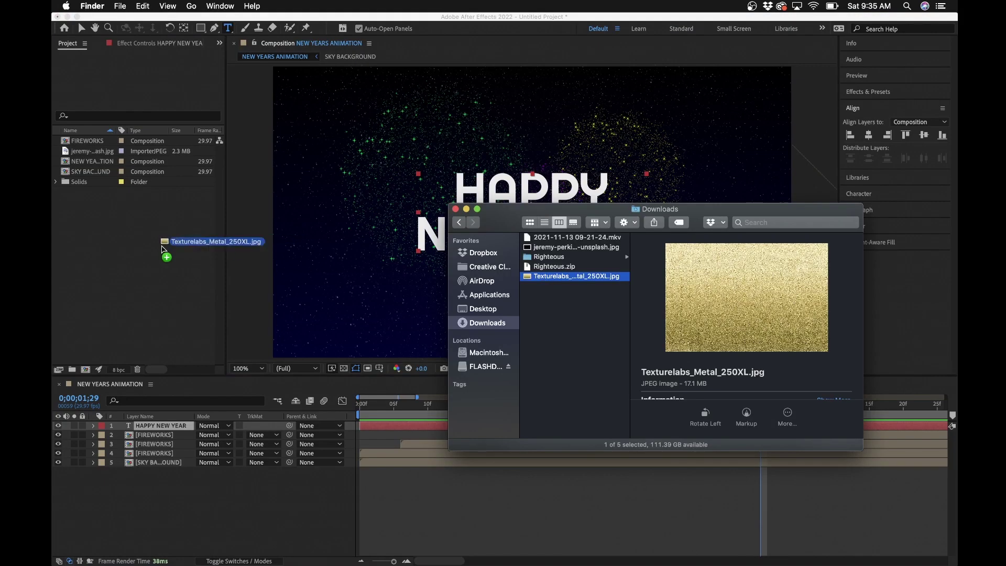
pyautogui.moveTo(173, 251); pyautogui.dragTo(143, 427)
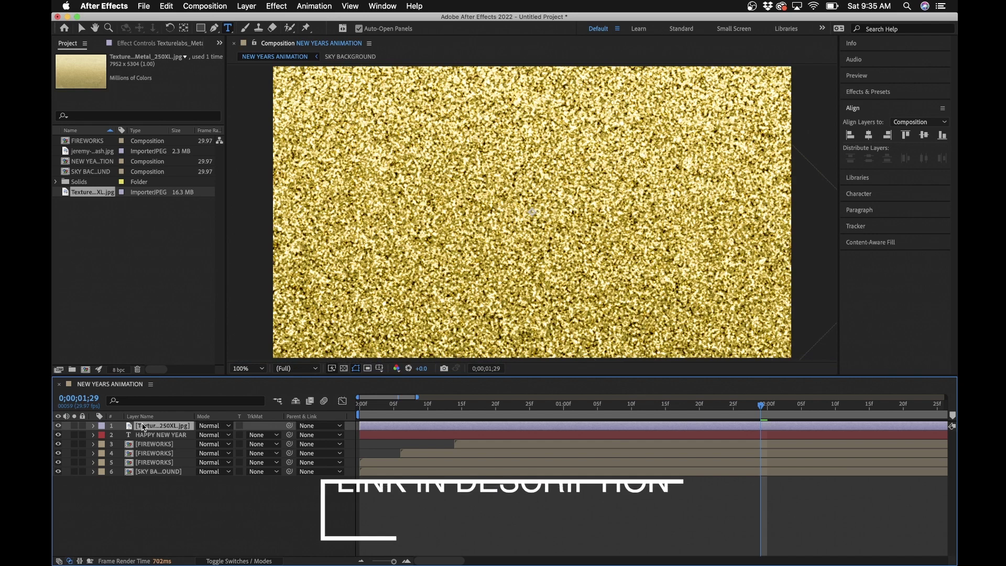
pyautogui.press('s')
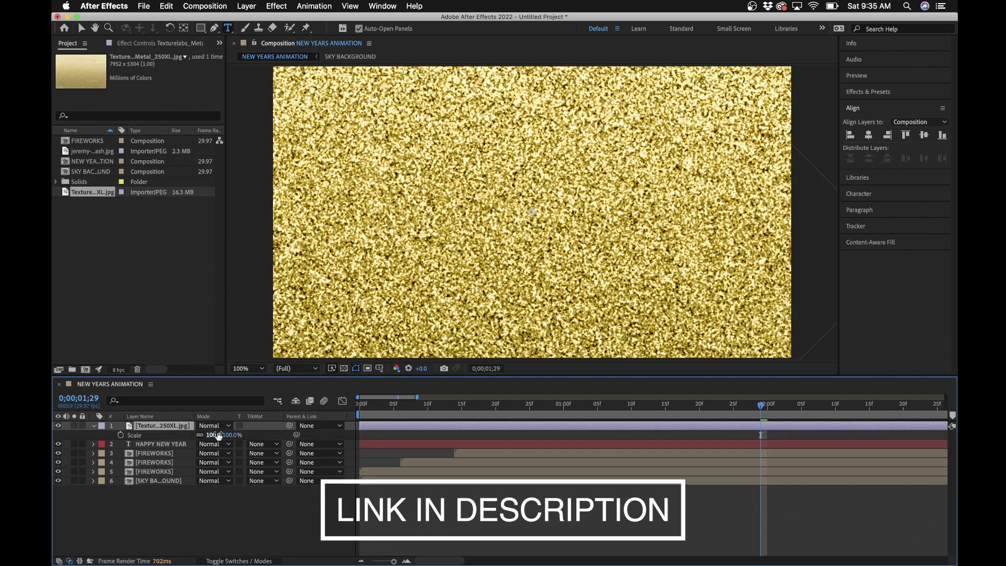
pyautogui.moveTo(214, 434); pyautogui.dragTo(172, 434)
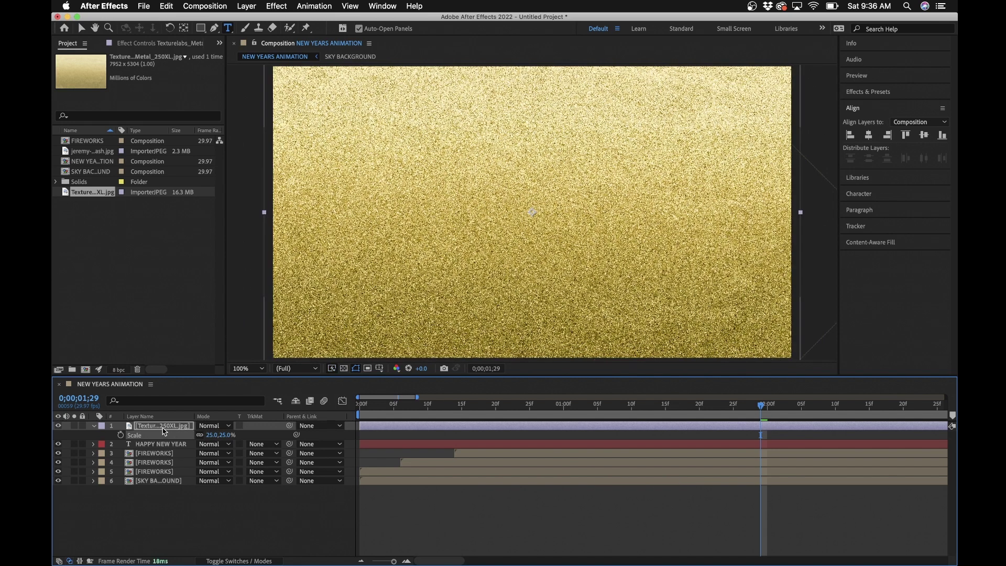
# Step: Move the gold texture layer beneath the HAPPY NEW YEAR text and set its track matte to Alpha Matte "HAPPY NEW YEAR"
pyautogui.moveTo(164, 429); pyautogui.dragTo(157, 450)
pyautogui.click(156, 428)
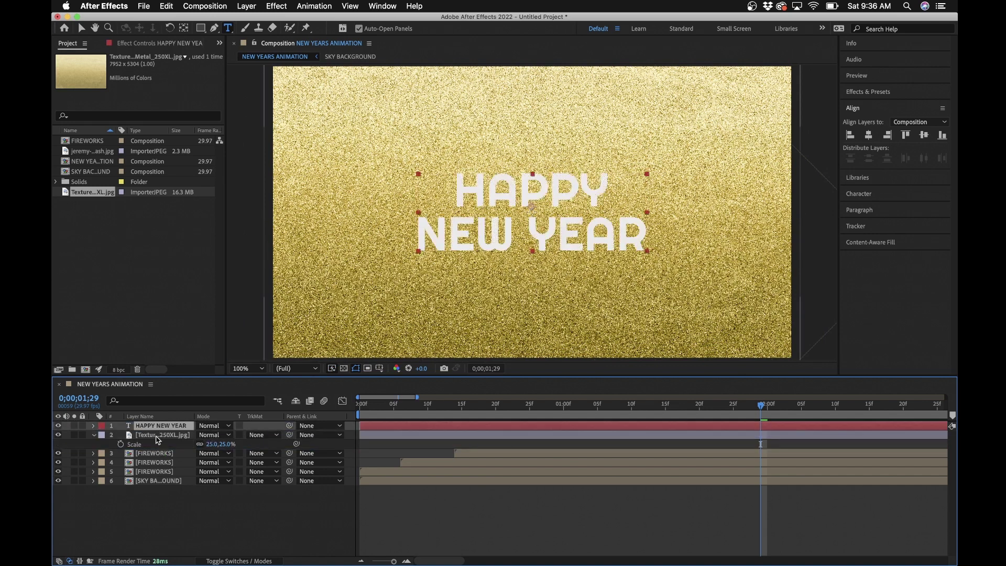
pyautogui.click(160, 437)
pyautogui.click(263, 435)
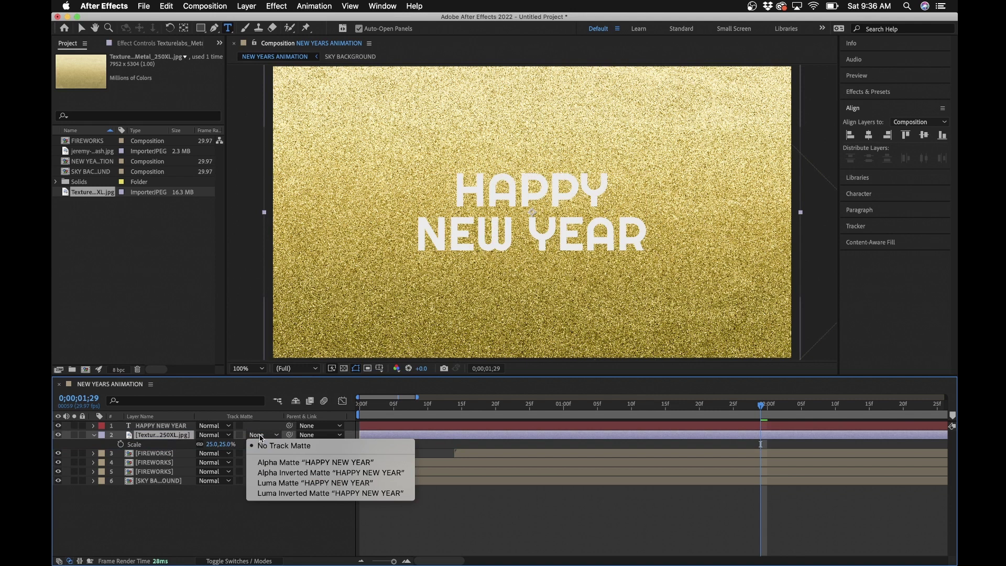
pyautogui.click(274, 463)
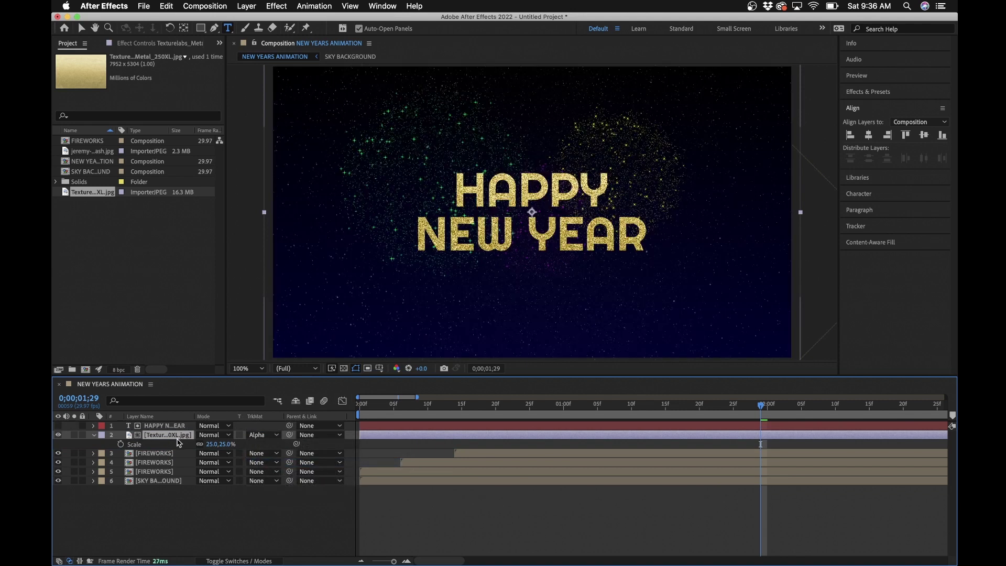
# Step: Examine the gold-textured lettering up close and at several moments of the animation
pyautogui.click(156, 428)
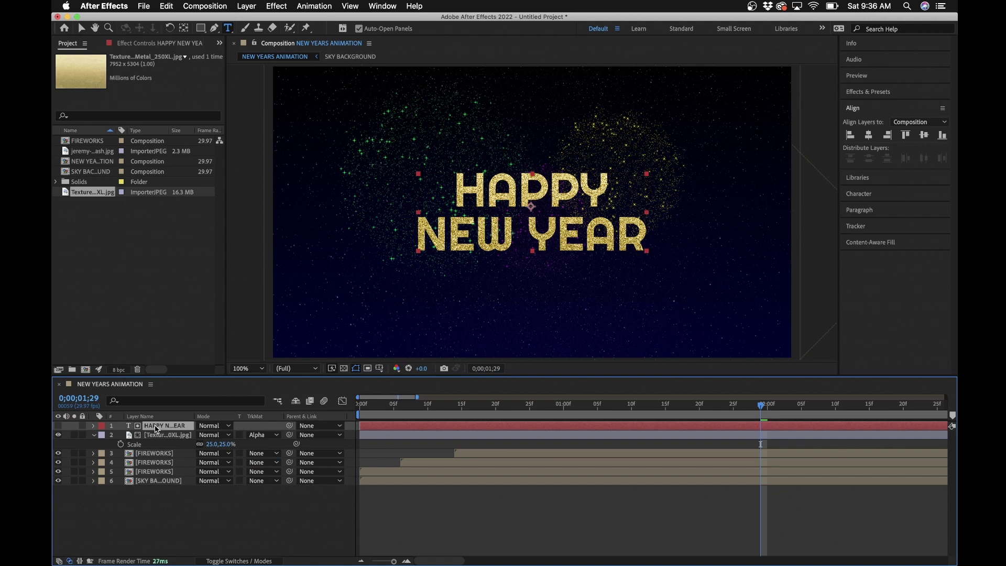
pyautogui.click(194, 519)
pyautogui.moveTo(596, 406); pyautogui.dragTo(543, 407)
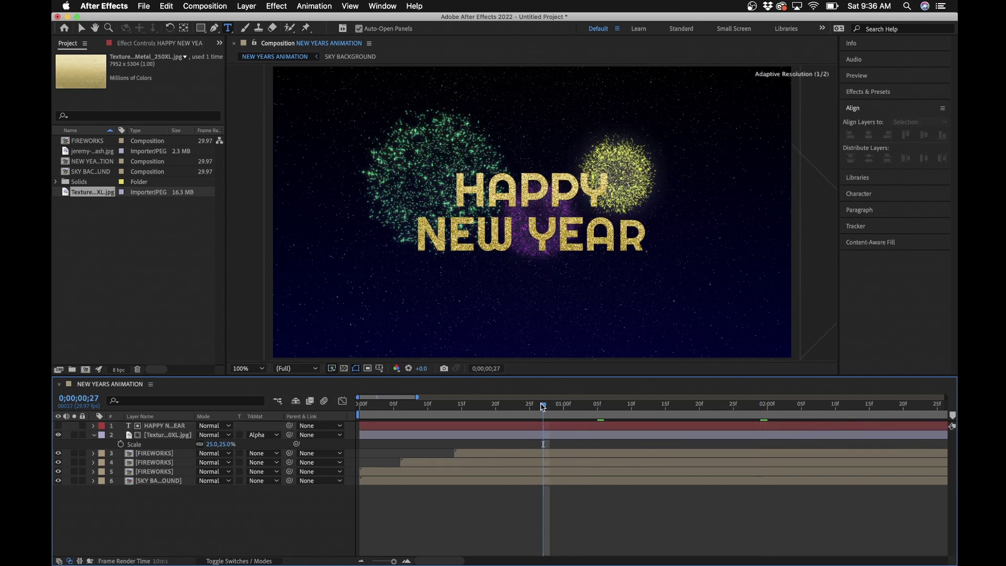
pyautogui.click(492, 436)
pyautogui.moveTo(549, 410); pyautogui.dragTo(564, 408)
pyautogui.press('.')
pyautogui.press('.')
pyautogui.press('.')
pyautogui.press('.')
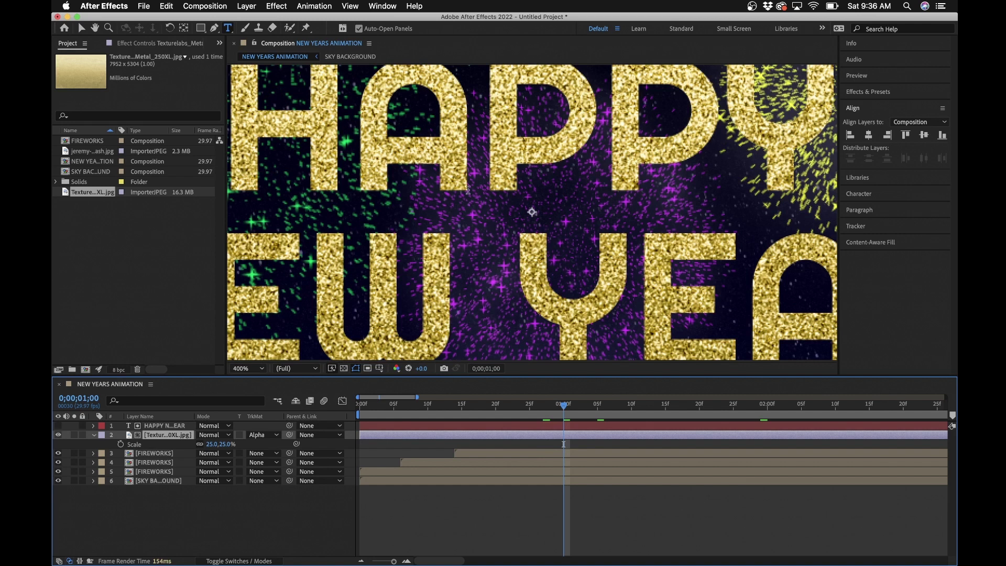
pyautogui.moveTo(571, 411); pyautogui.dragTo(516, 408)
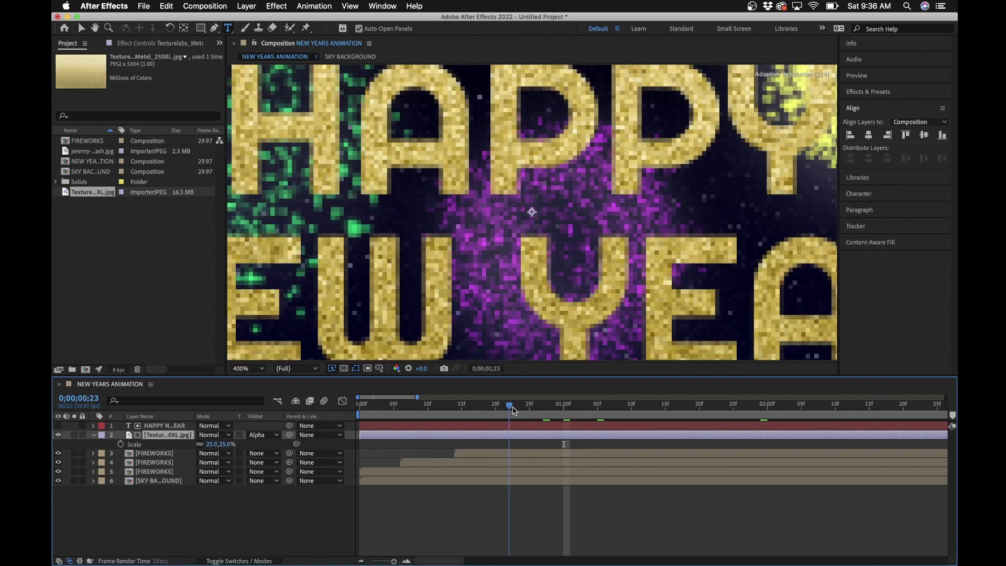
pyautogui.press(',')
pyautogui.press(',')
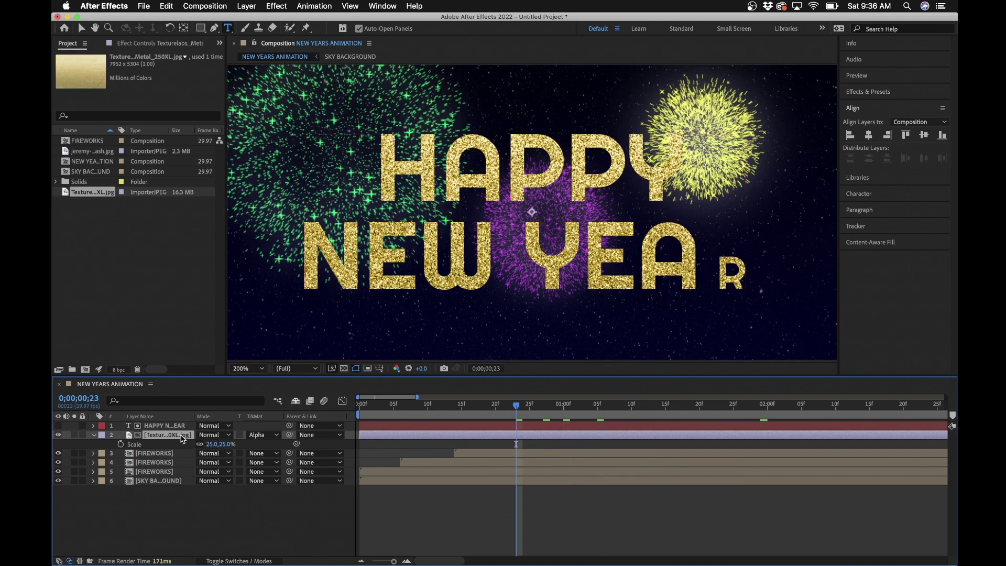
# Step: Find the Fractal Noise effect and apply it to the gold texture layer
pyautogui.click(869, 93)
pyautogui.click(944, 107)
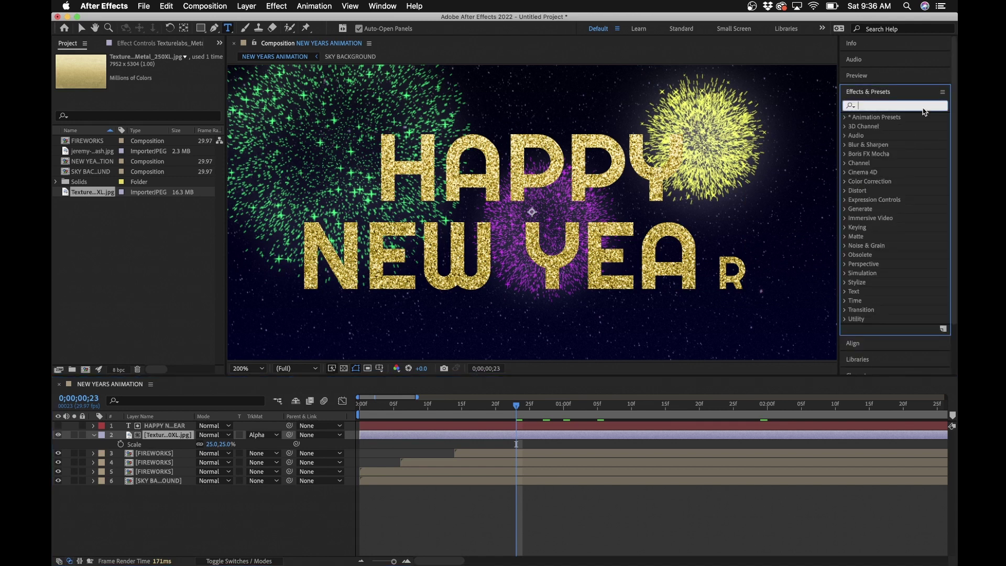
pyautogui.write('fracta')
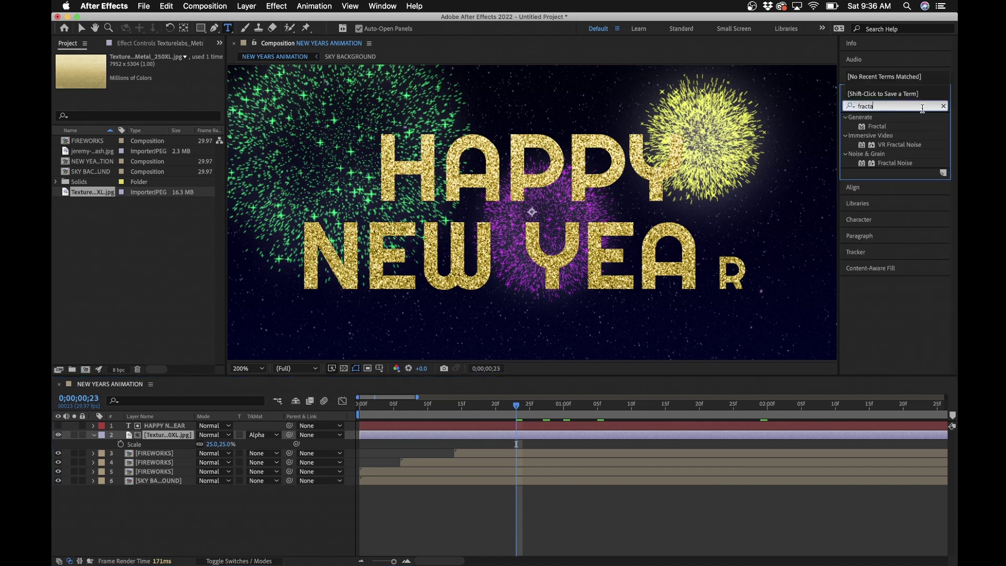
pyautogui.moveTo(894, 163); pyautogui.dragTo(158, 439)
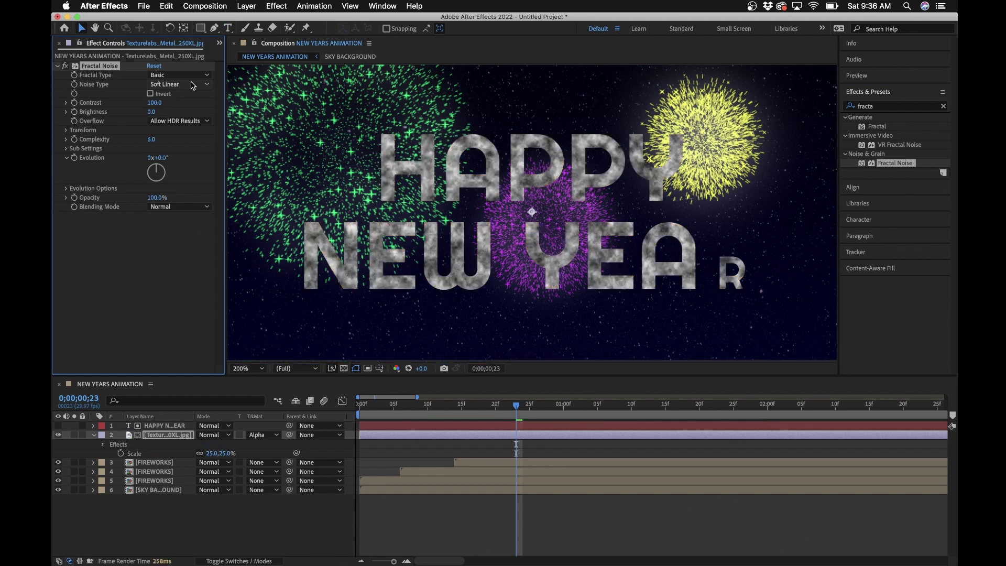
# Step: Set the Fractal Noise contrast to 500 and its brightness to -100 on the gold texture layer
pyautogui.click(155, 103)
pyautogui.write('500')
pyautogui.press('Return')
pyautogui.click(153, 112)
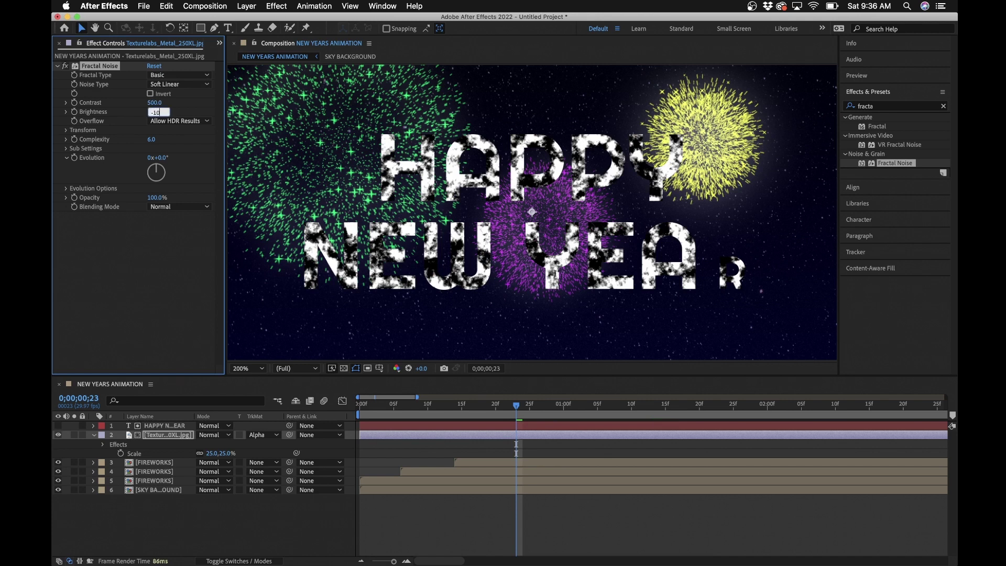
pyautogui.press('Return')
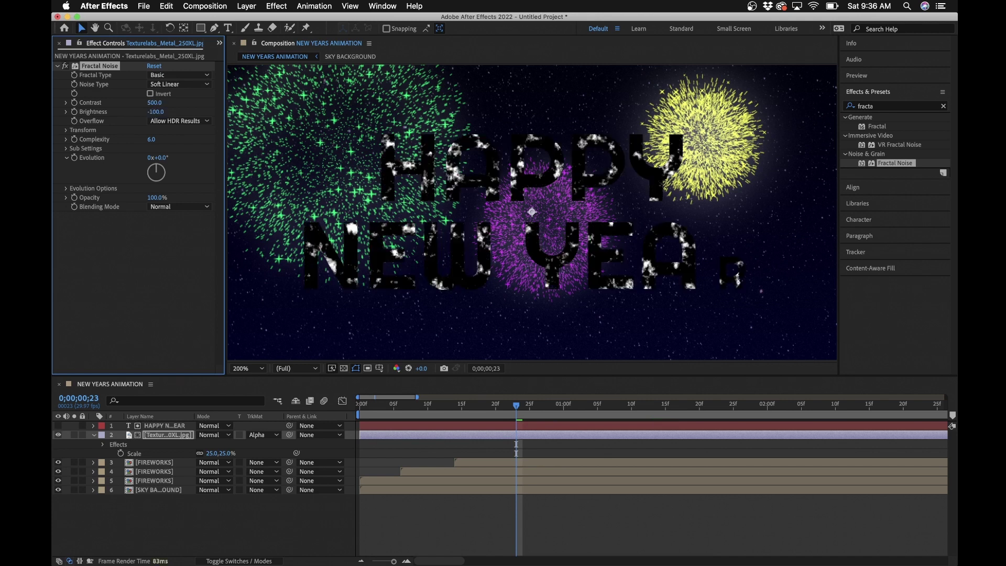
# Step: Set the Fractal Noise overflow to Clip and its transform scale to 20
pyautogui.click(160, 121)
pyautogui.click(157, 129)
pyautogui.click(155, 141)
pyautogui.press('Return')
pyautogui.click(65, 131)
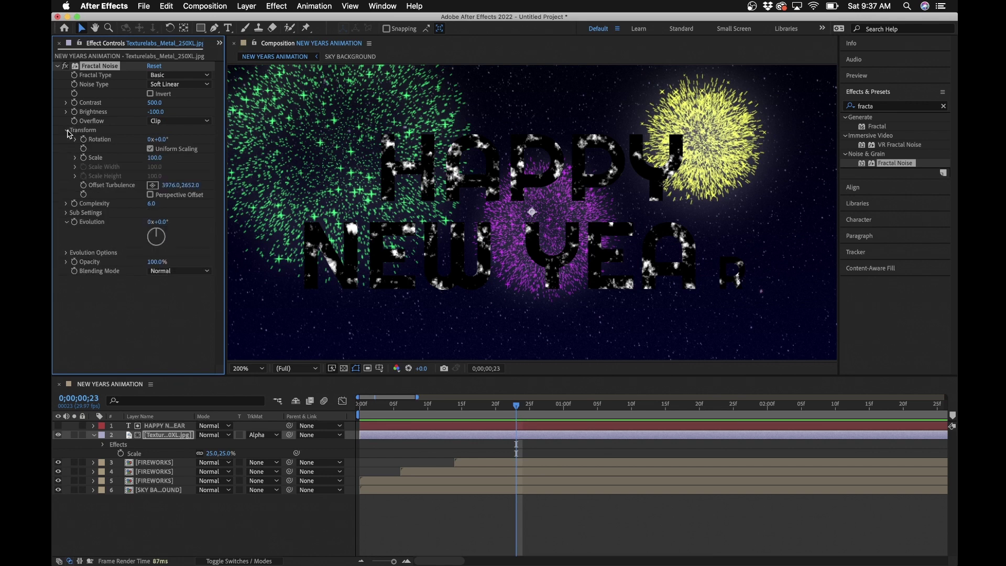
pyautogui.click(155, 158)
pyautogui.press('Return')
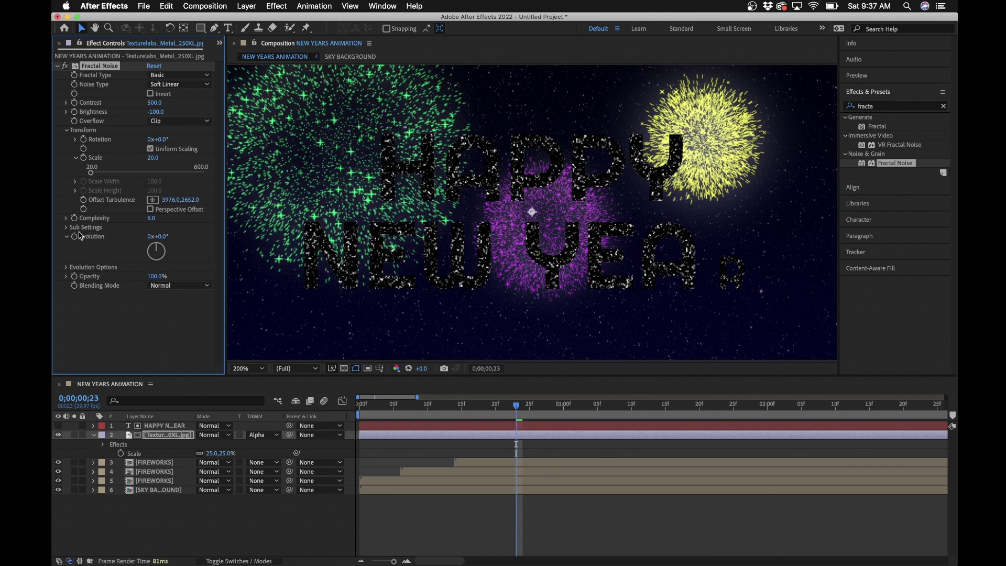
# Step: Animate the Fractal Noise Evolution with a zero keyframe at 0;00;00;00 and many revolutions at the last frame, 0;00;29;29
pyautogui.press('Home')
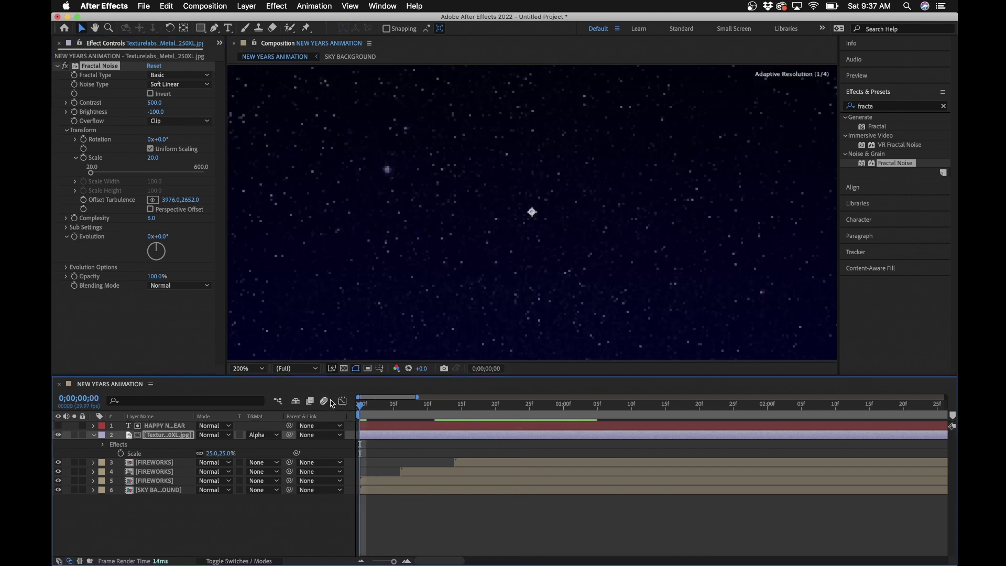
pyautogui.click(80, 239)
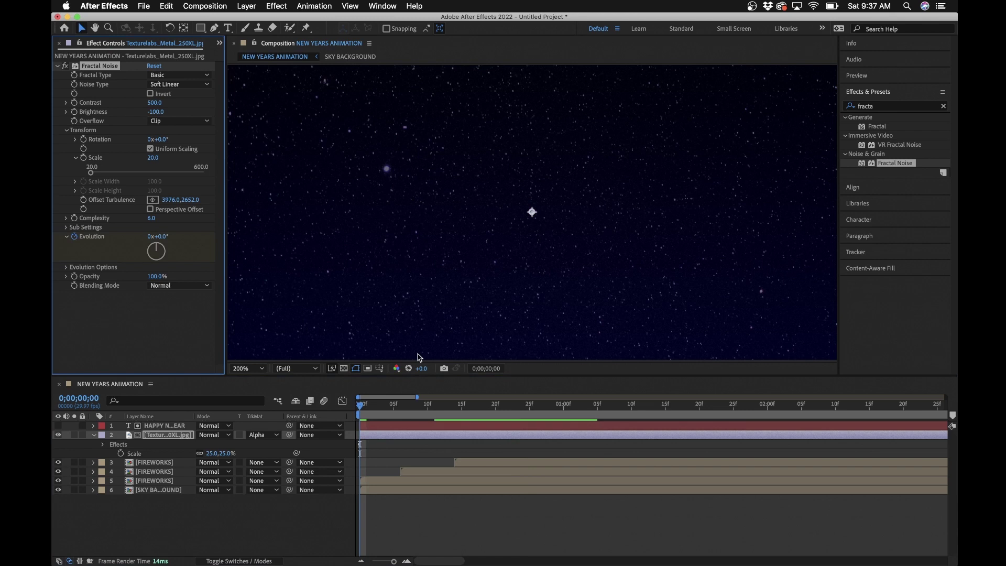
pyautogui.moveTo(562, 422); pyautogui.dragTo(898, 442)
pyautogui.press('-')
pyautogui.press('-')
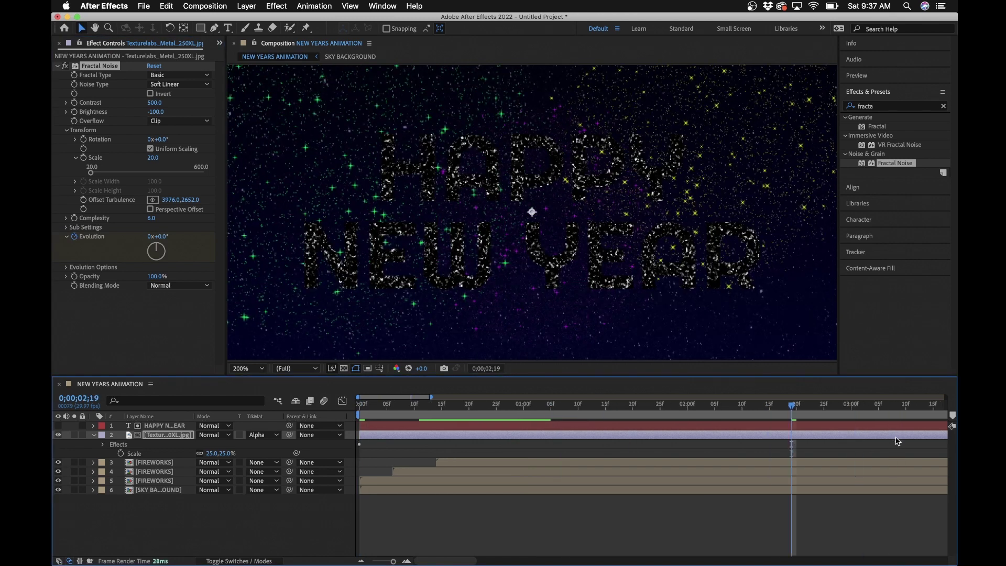
pyautogui.press('-')
pyautogui.click(894, 412)
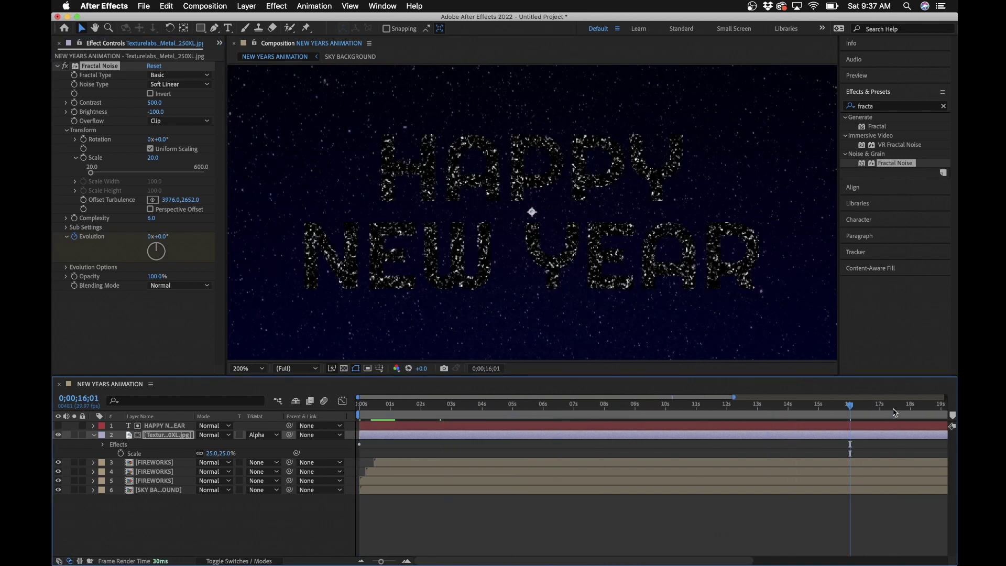
pyautogui.press('-')
pyautogui.press('End')
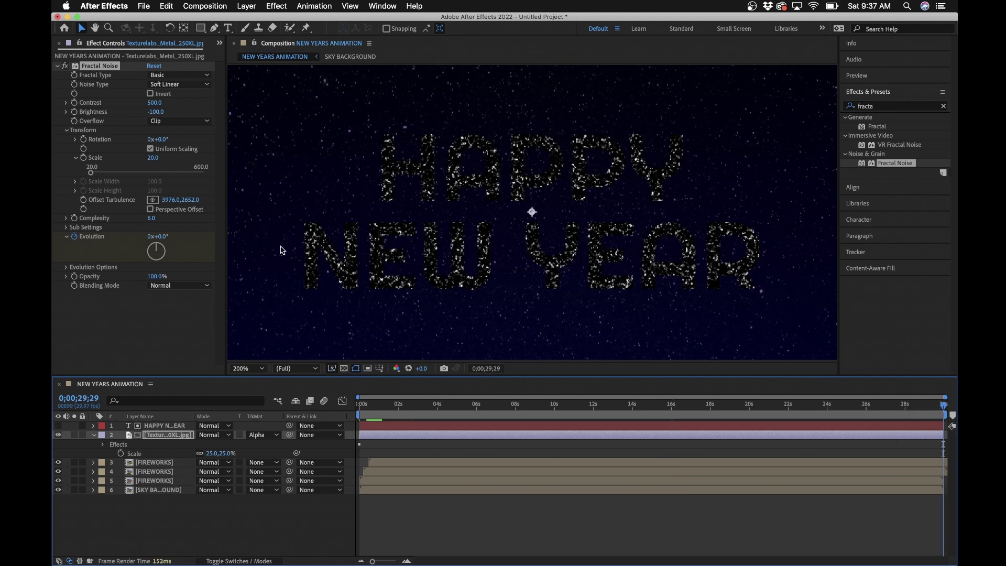
pyautogui.click(150, 236)
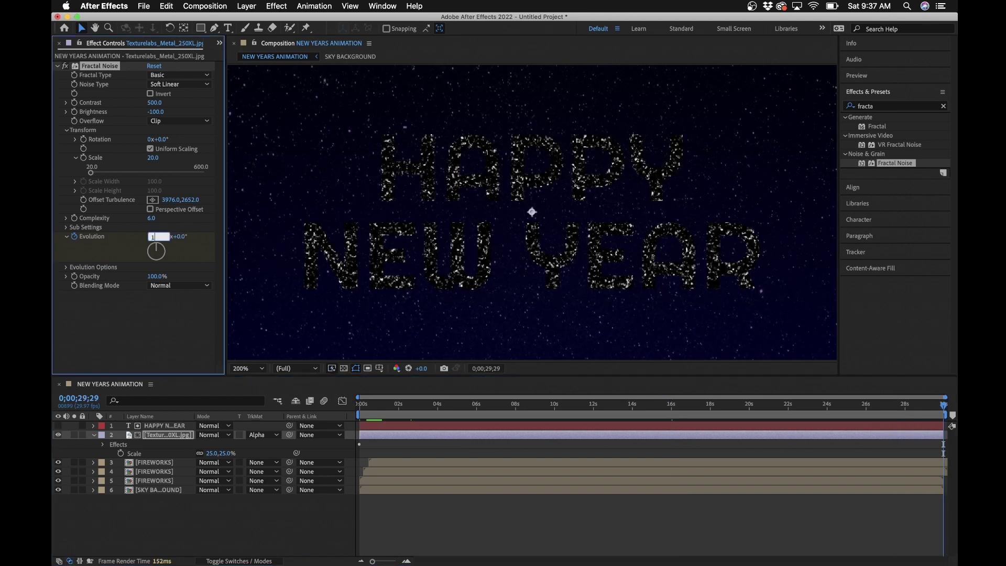
pyautogui.press('Return')
# Step: Enable Cycle Evolution in the Fractal Noise evolution options
pyautogui.click(465, 509)
pyautogui.click(448, 403)
pyautogui.press('Home')
pyautogui.click(66, 270)
pyautogui.click(151, 276)
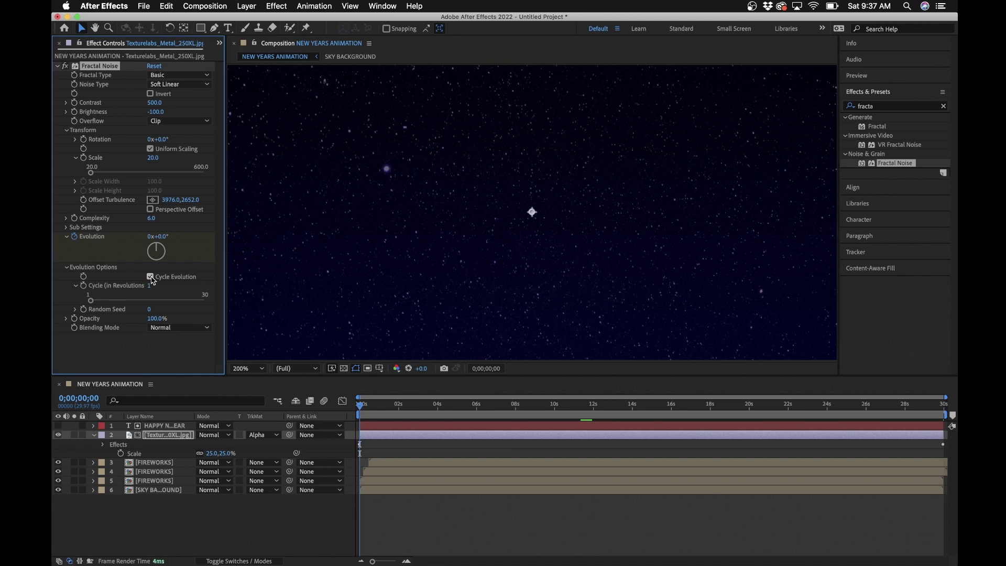
# Step: Check the noise at several moments of the timeline and set the Fractal Noise blending mode to Add
pyautogui.click(192, 513)
pyautogui.moveTo(396, 408); pyautogui.dragTo(472, 407)
pyautogui.moveTo(472, 483); pyautogui.dragTo(924, 453)
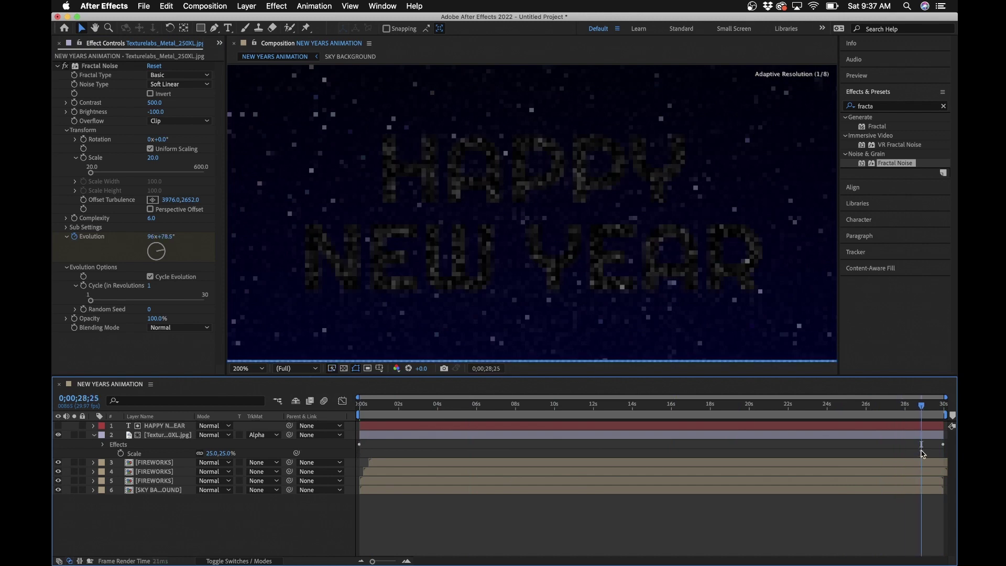
pyautogui.click(459, 407)
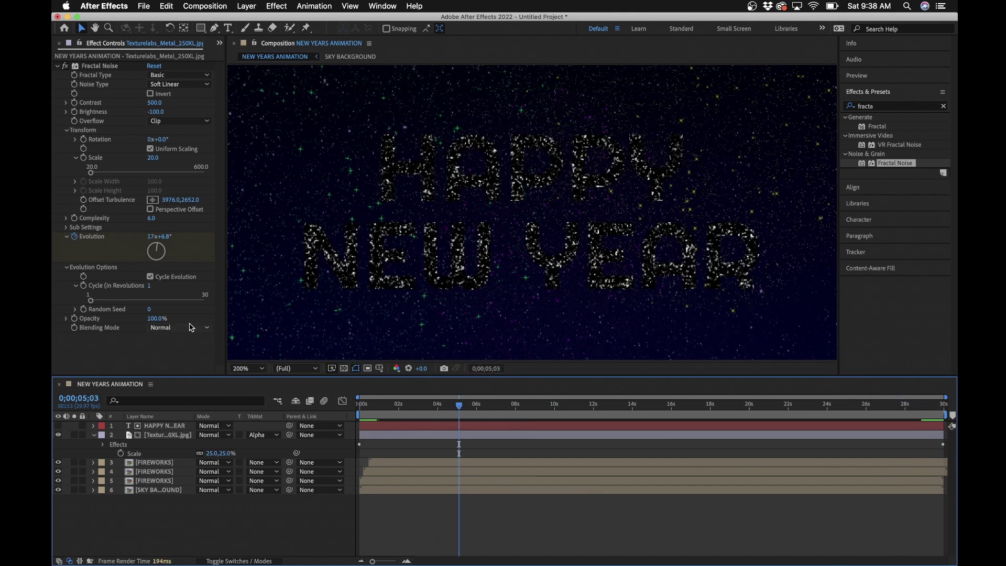
pyautogui.click(166, 328)
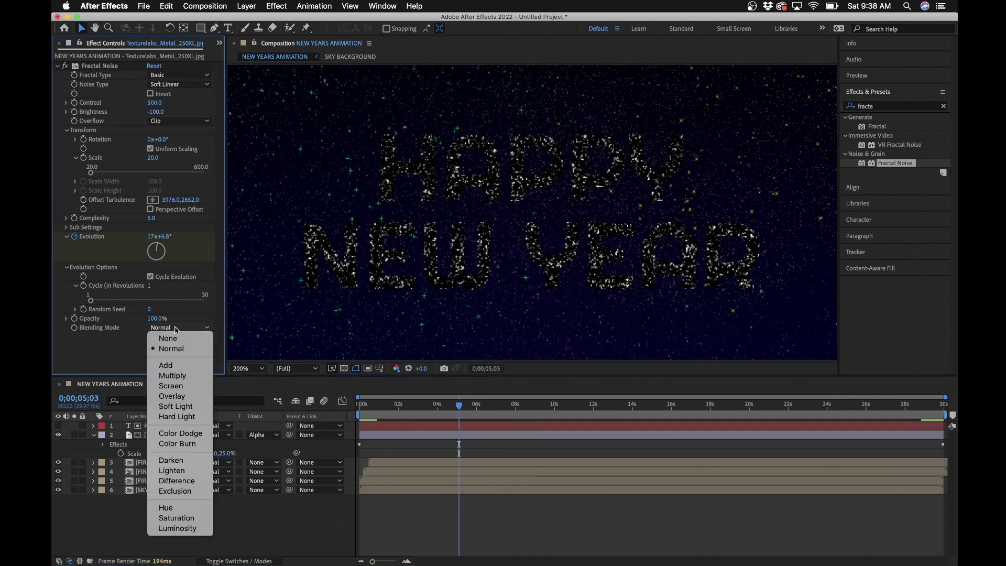
pyautogui.click(172, 366)
# Step: Examine the gold glitter on the letters up close, solo the texture layer and preview its sparkle
pyautogui.moveTo(459, 409); pyautogui.dragTo(532, 406)
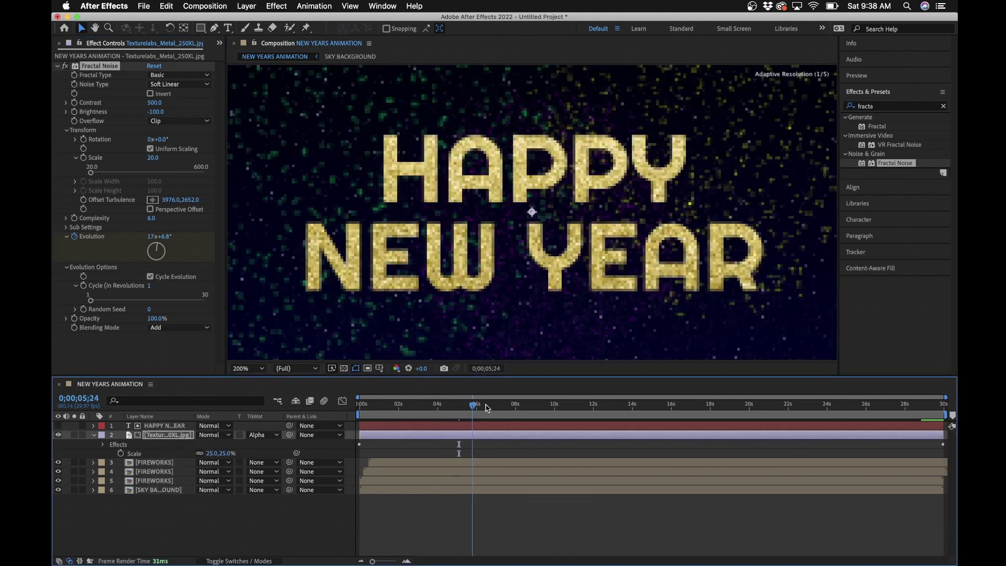
pyautogui.scroll(3, 522, 222)
pyautogui.press('h')
pyautogui.moveTo(491, 125); pyautogui.dragTo(539, 170)
pyautogui.moveTo(556, 281); pyautogui.dragTo(572, 294)
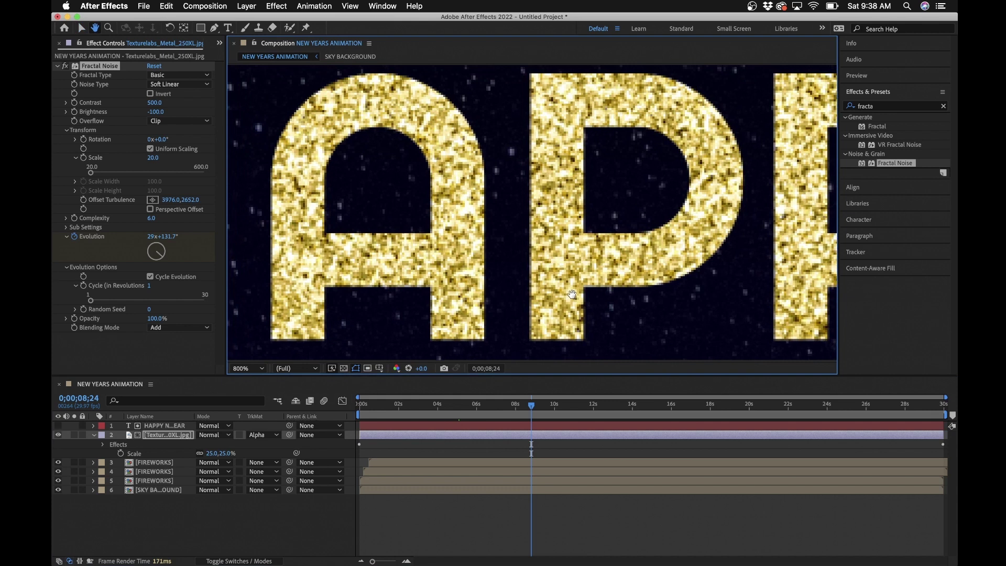
pyautogui.click(75, 435)
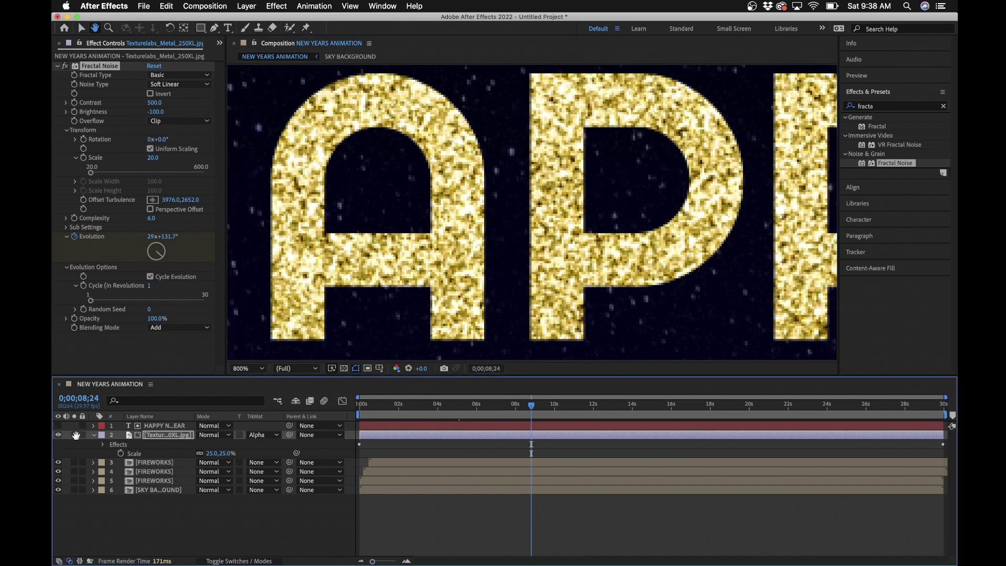
pyautogui.press('v')
pyautogui.click(74, 434)
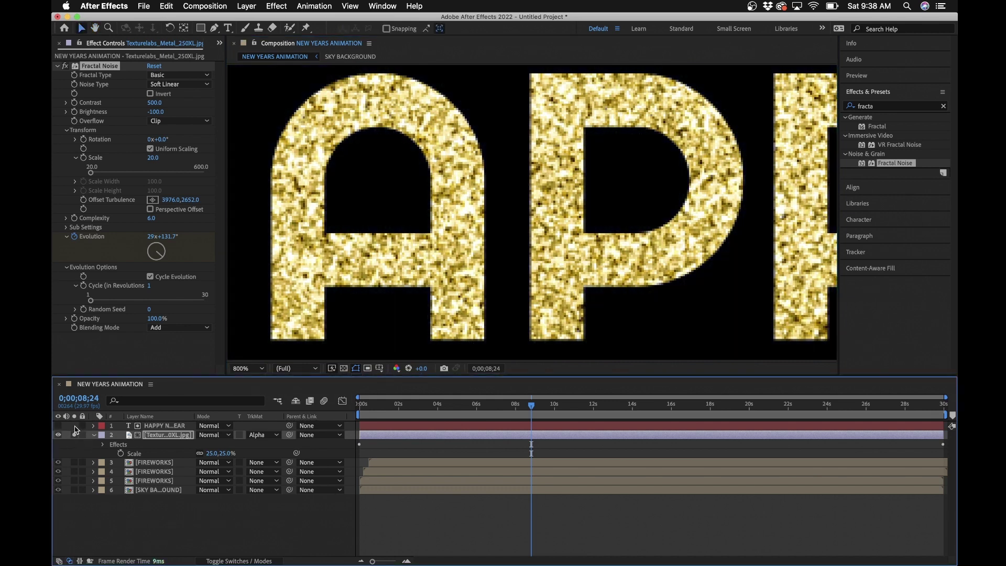
pyautogui.press('space')
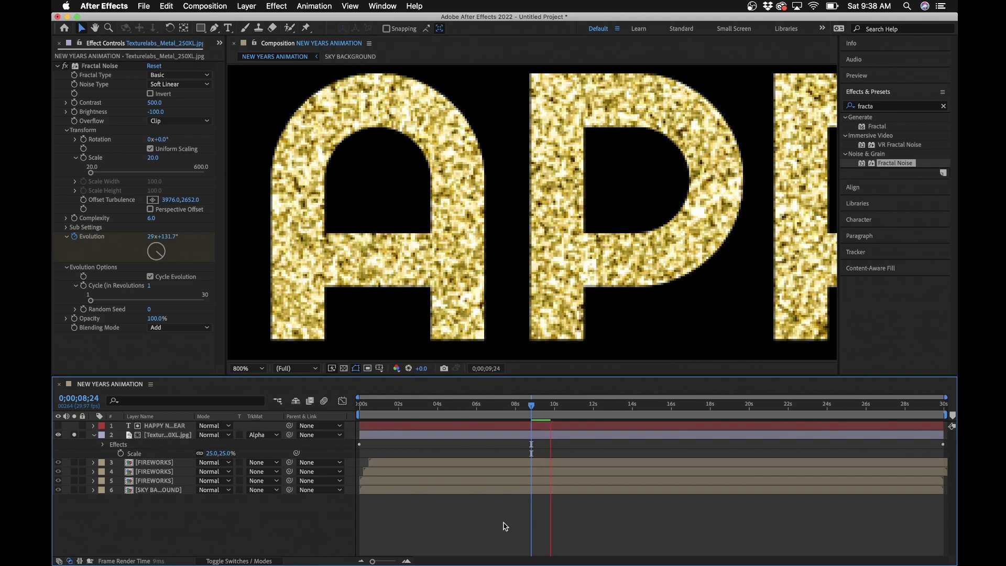
pyautogui.press('space')
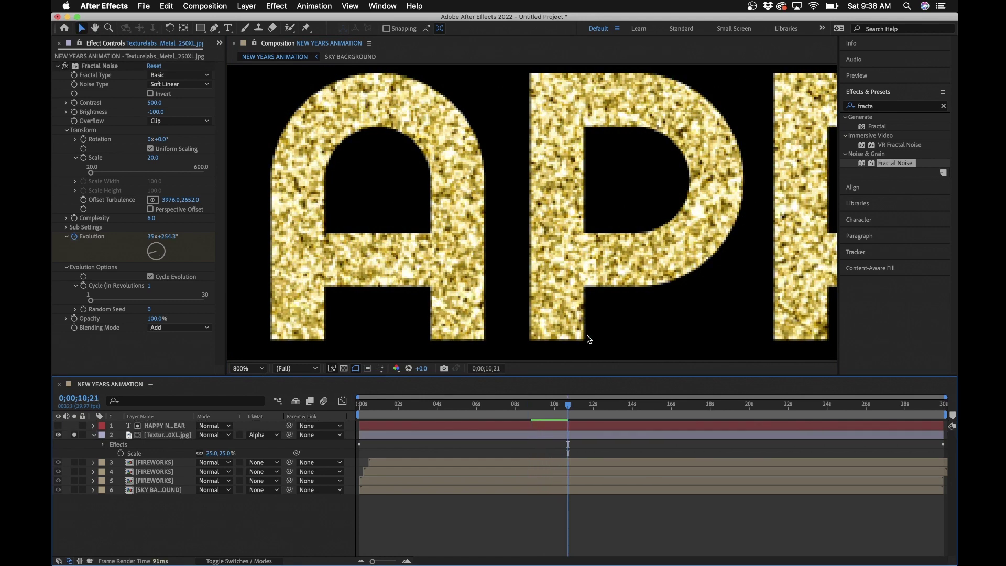
# Step: Turn off the texture layer's solo and review the whole glitter title against the sky and fireworks
pyautogui.press(',')
pyautogui.press(',')
pyautogui.press(',')
pyautogui.press(',')
pyautogui.press(',')
pyautogui.press(',')
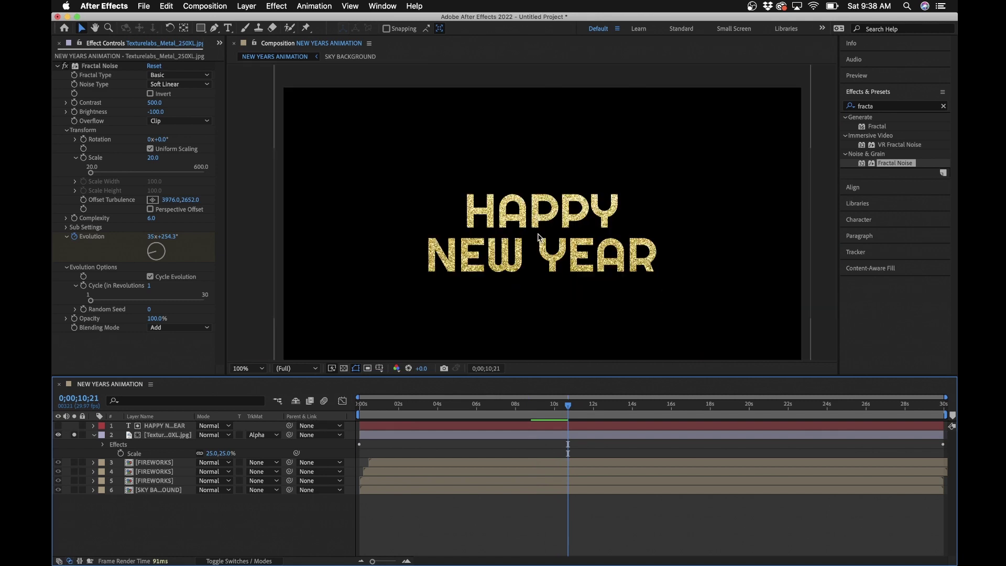
pyautogui.press('h')
pyautogui.moveTo(559, 229); pyautogui.dragTo(540, 202)
pyautogui.press('v')
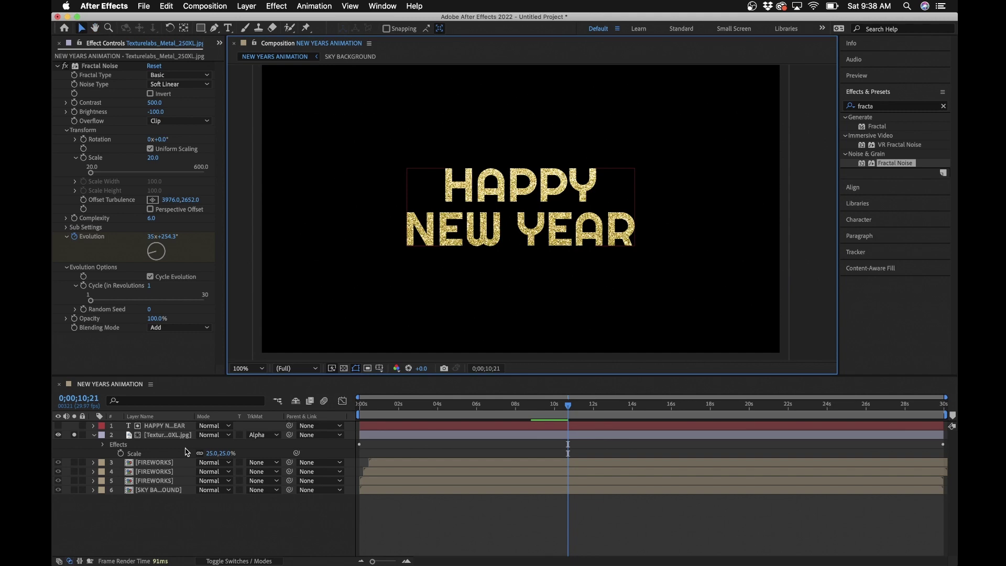
pyautogui.click(78, 436)
pyautogui.click(75, 435)
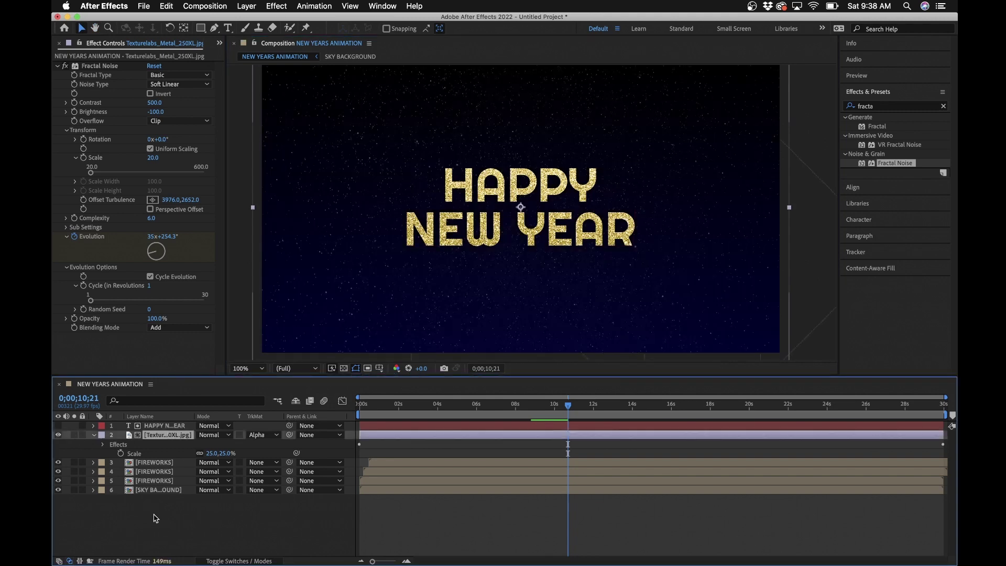
pyautogui.click(155, 519)
pyautogui.moveTo(541, 409); pyautogui.dragTo(454, 412)
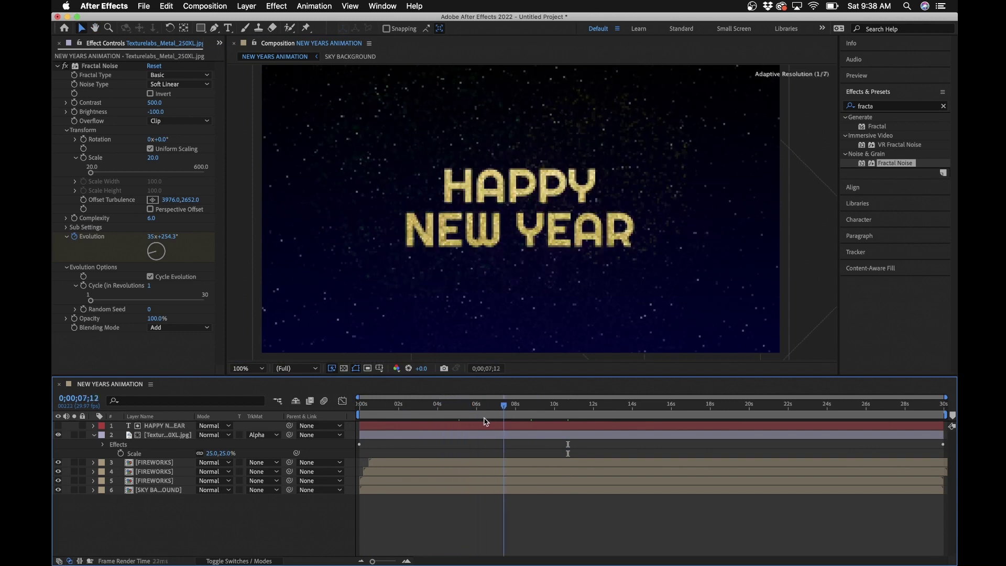
# Step: Switch to QuickTime Player to watch the reference video FIREWORK FINISHED.mp4, and return to After Effects
pyautogui.click(519, 215)
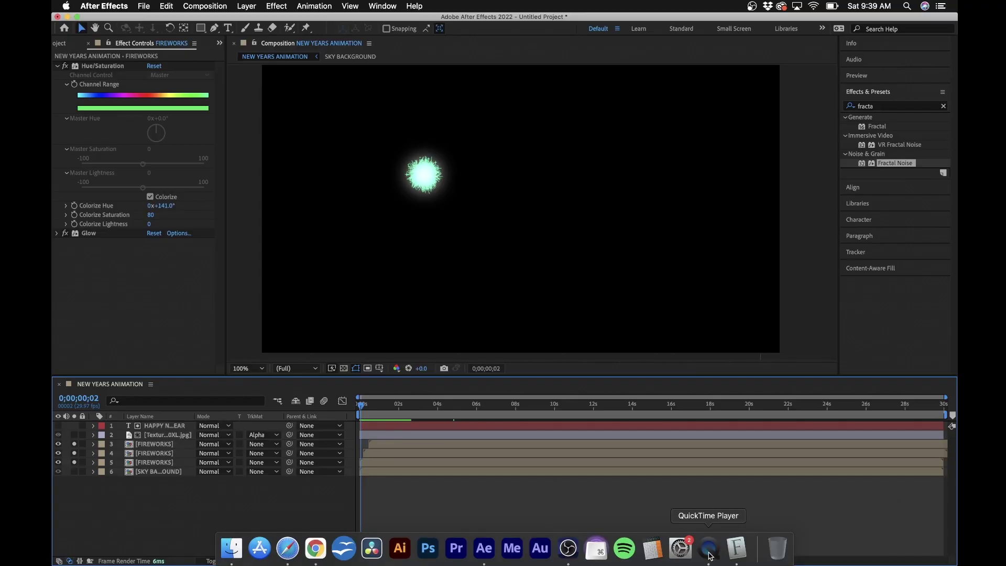
pyautogui.click(710, 548)
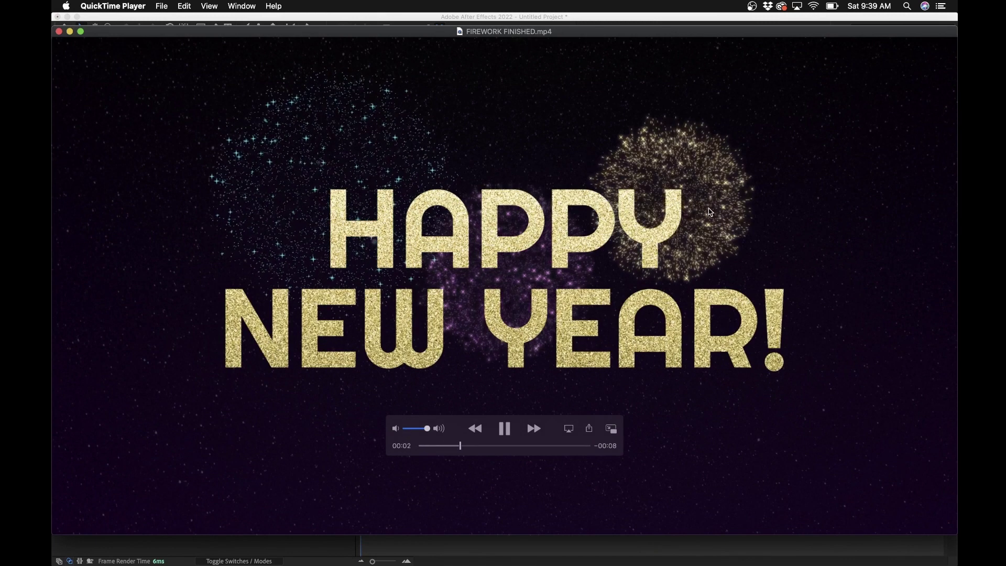
pyautogui.click(455, 545)
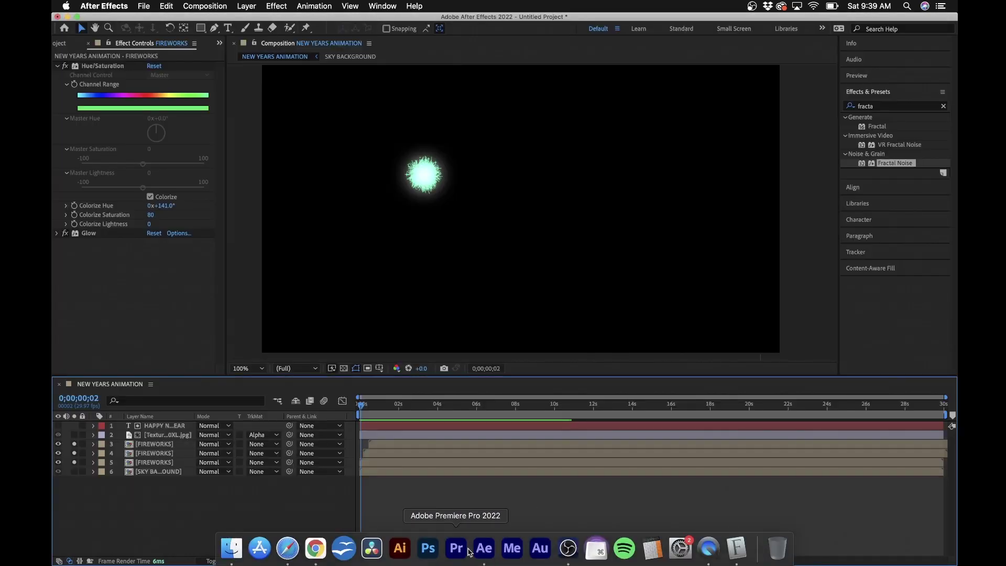
# Step: Shift all three FIREWORKS layers about one second later in the timeline, keeping their stagger, and preview the new timing
pyautogui.click(376, 466)
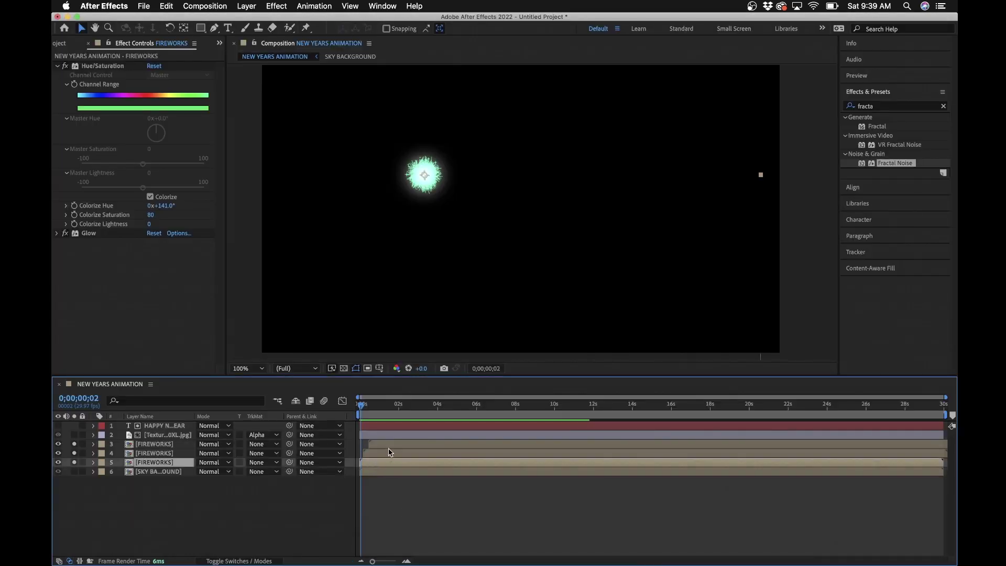
pyautogui.keyDown('shift'); pyautogui.click(391, 444); pyautogui.keyUp('shift')
pyautogui.moveTo(373, 465); pyautogui.dragTo(387, 460)
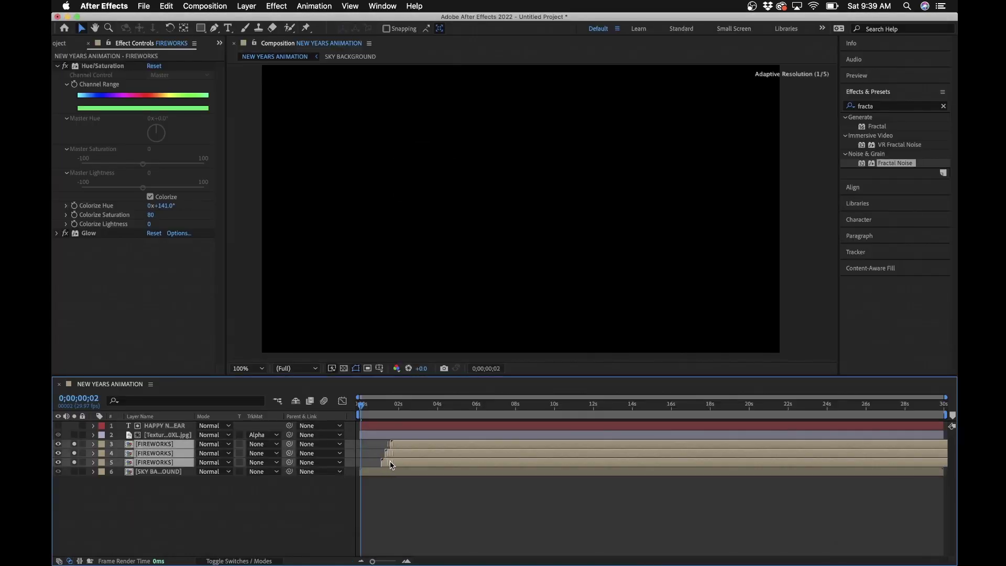
pyautogui.click(387, 499)
pyautogui.press('=')
pyautogui.press('=')
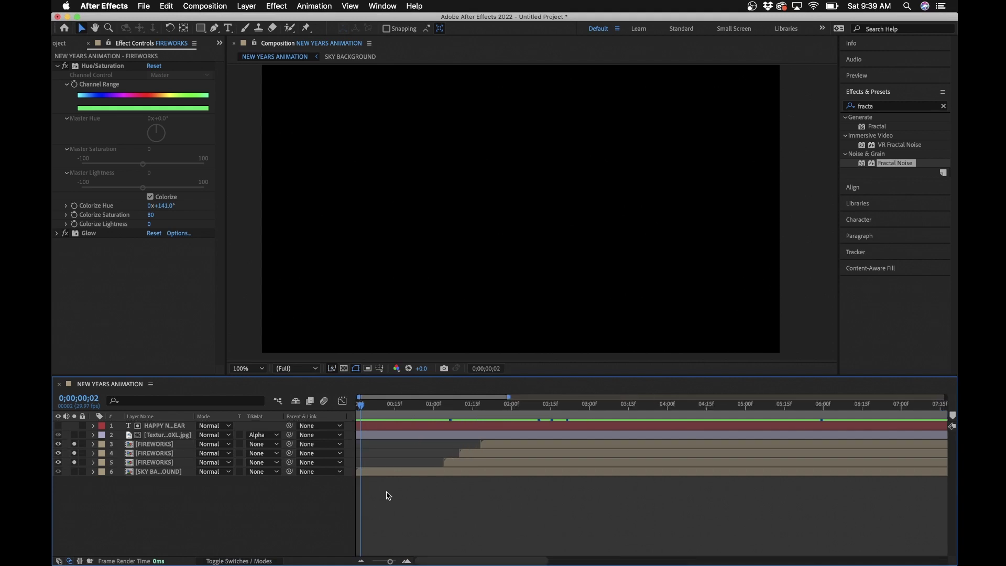
pyautogui.moveTo(369, 414)
pyautogui.mouseDown()
pyautogui.moveTo(465, 414)
pyautogui.moveTo(359, 415)
pyautogui.mouseUp()
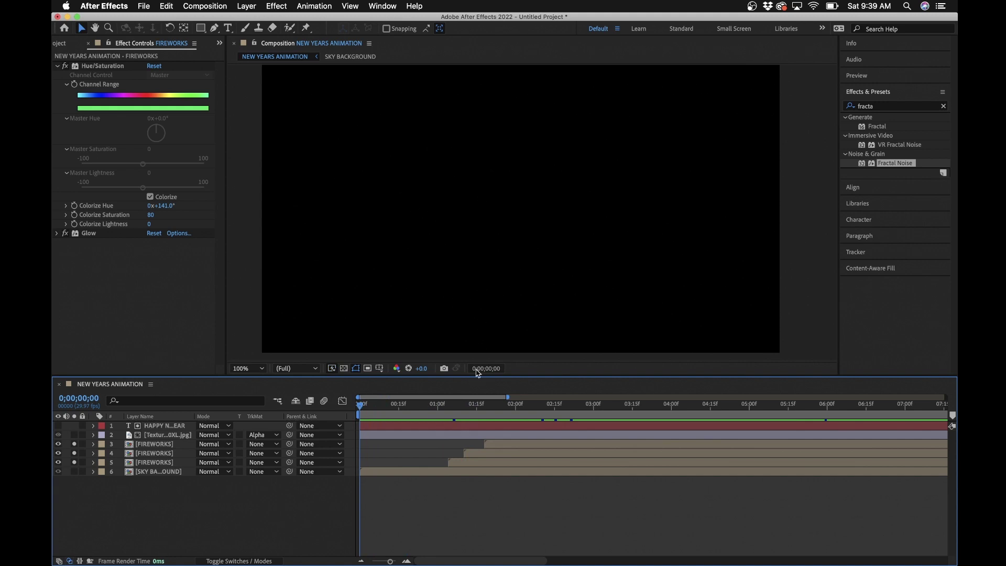
pyautogui.moveTo(404, 415); pyautogui.dragTo(520, 412)
pyautogui.press('space')
# Step: Set up the Pen tool at the first frame with no fill and a solid white stroke 4 px wide
pyautogui.press('Home')
pyautogui.click(215, 28)
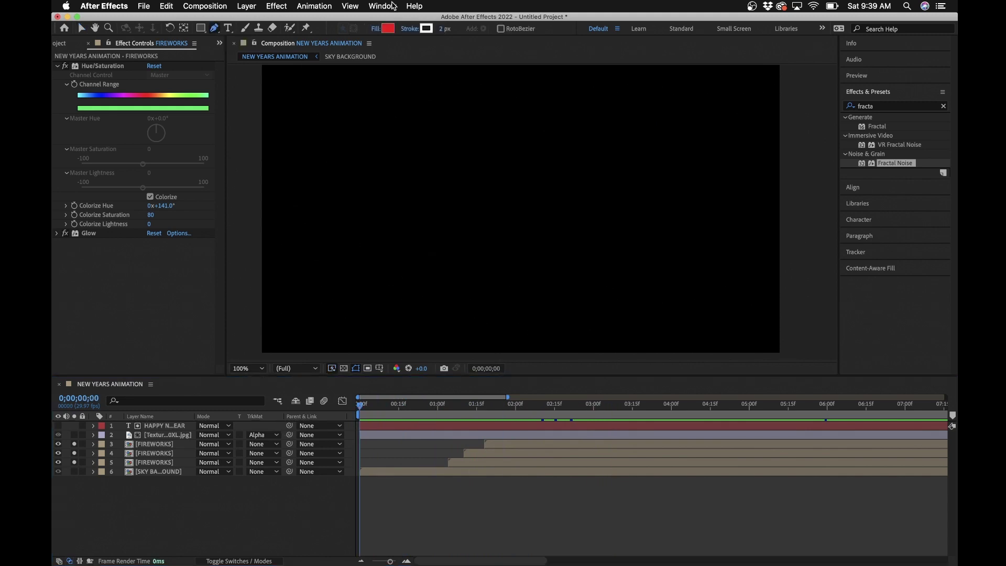
pyautogui.click(375, 30)
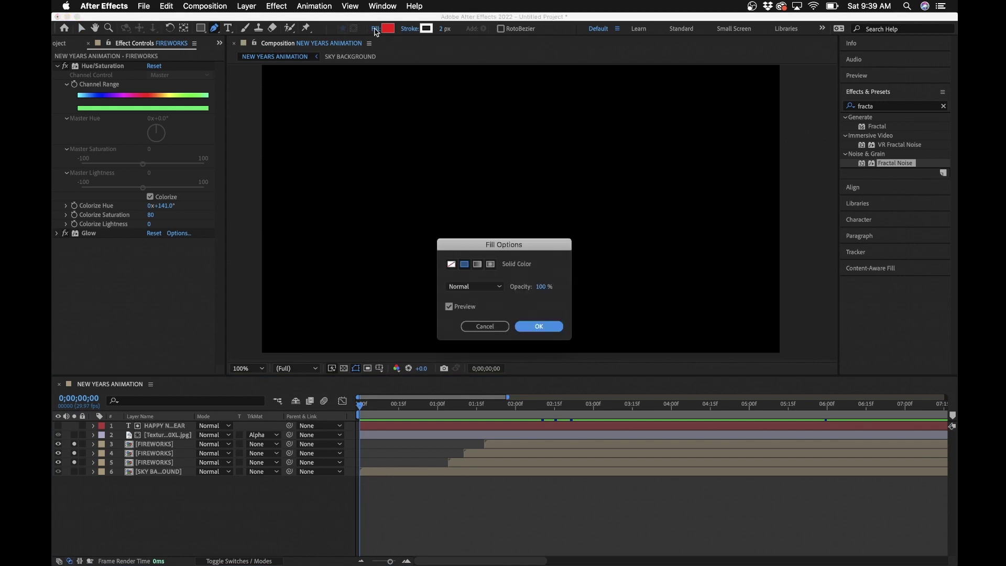
pyautogui.click(451, 264)
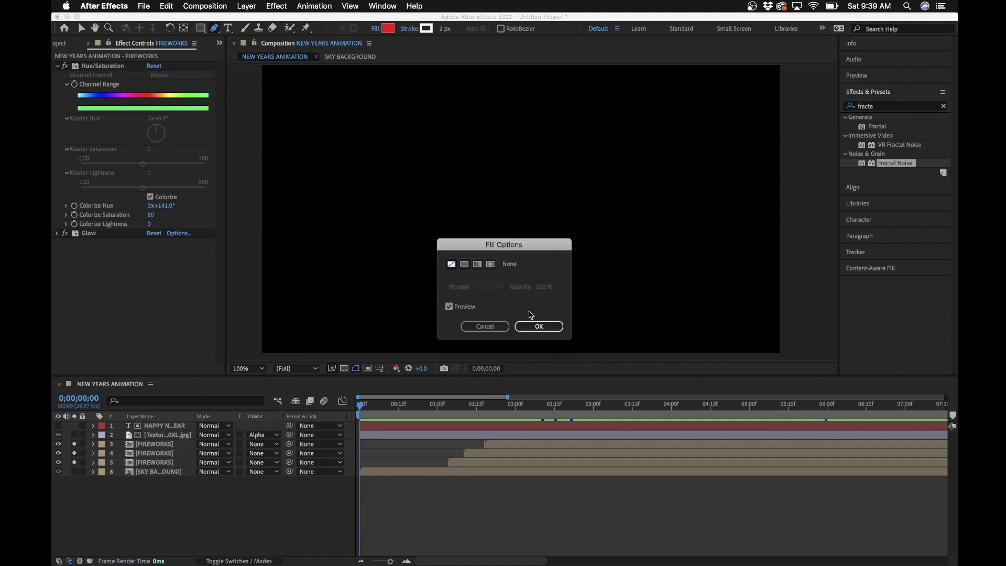
pyautogui.click(530, 326)
pyautogui.click(412, 30)
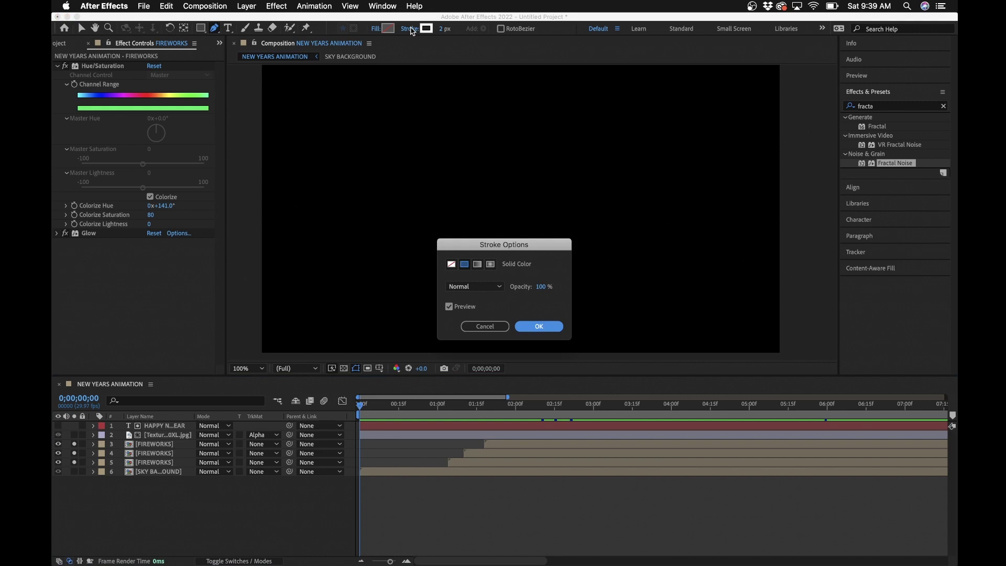
pyautogui.click(539, 328)
pyautogui.click(442, 29)
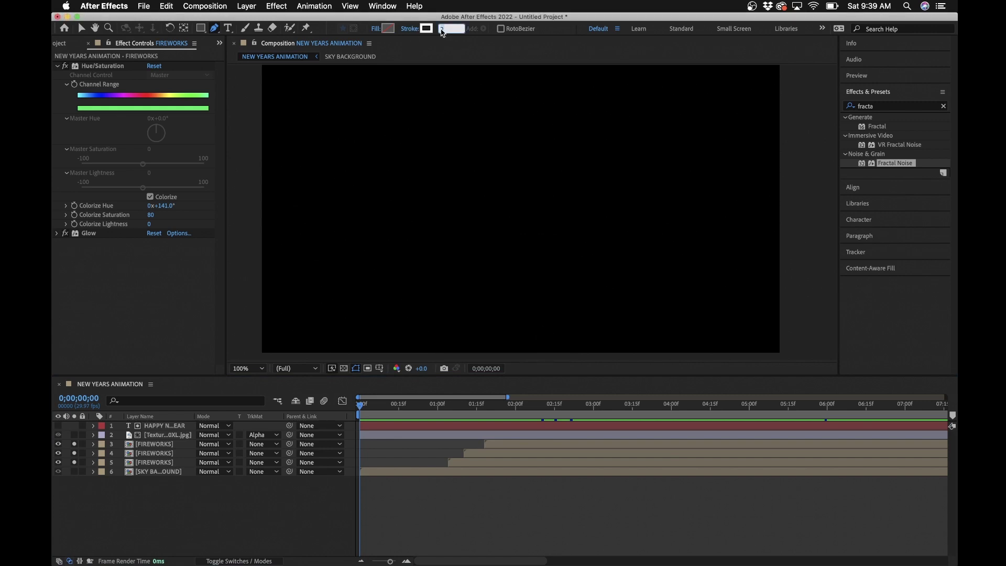
pyautogui.write('4')
pyautogui.press('Return')
# Step: Draw a curved two-point path from below the frame up towards the green firework's position
pyautogui.press(',')
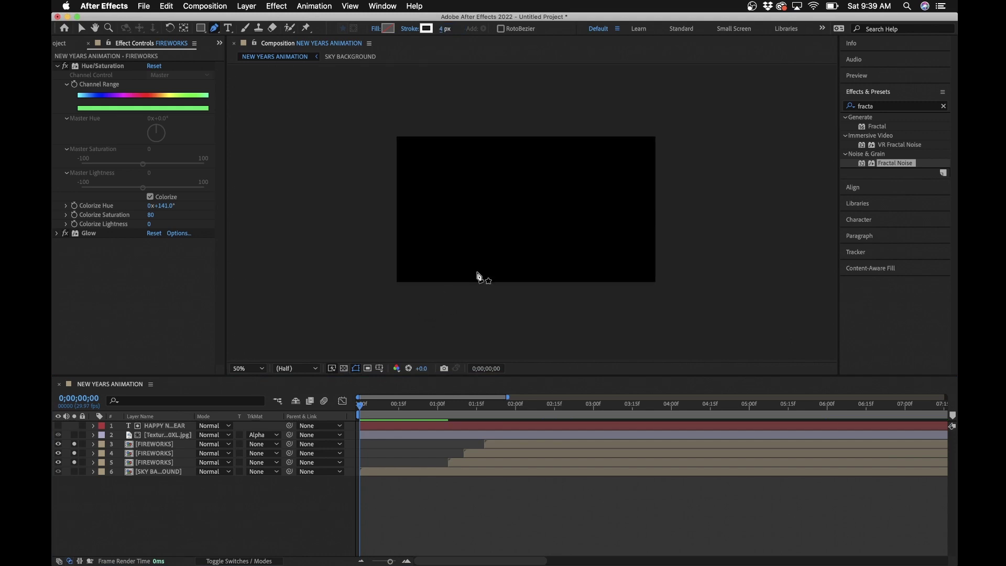
pyautogui.click(457, 307)
pyautogui.moveTo(467, 209); pyautogui.dragTo(438, 186)
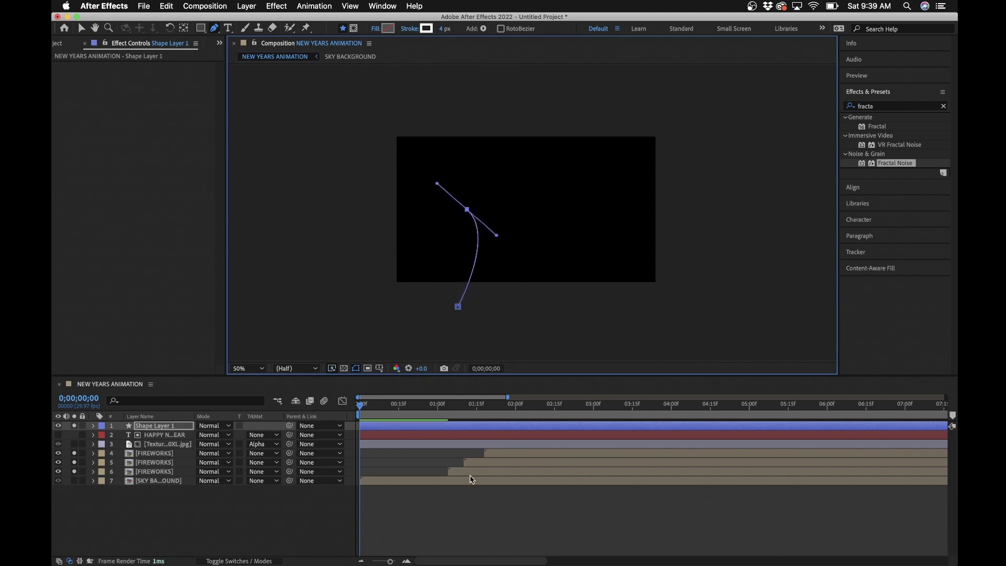
pyautogui.click(442, 507)
# Step: At 0;00;01;06, move the curve's upper end point onto the centre of the green firework burst
pyautogui.moveTo(407, 407); pyautogui.dragTo(454, 408)
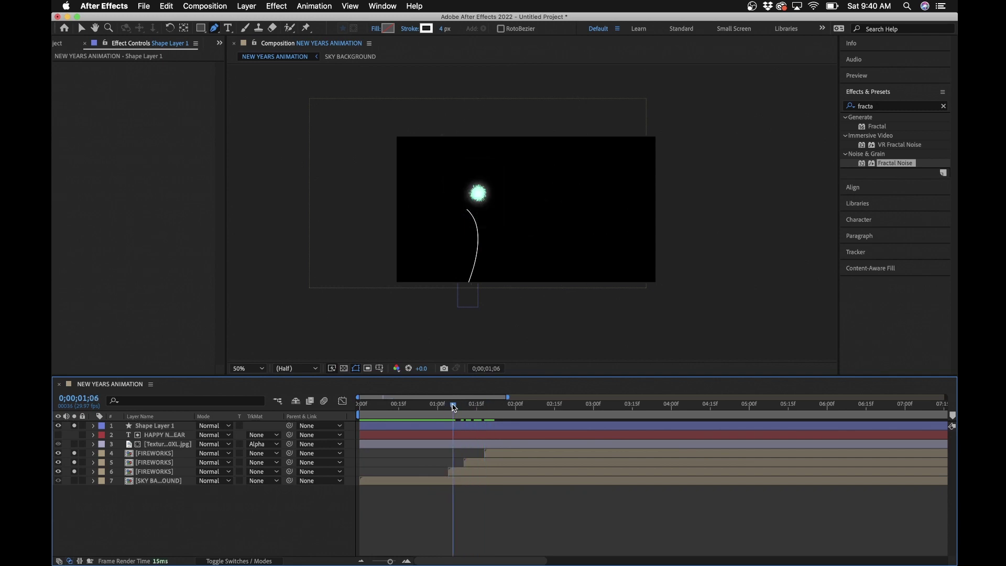
pyautogui.click(168, 425)
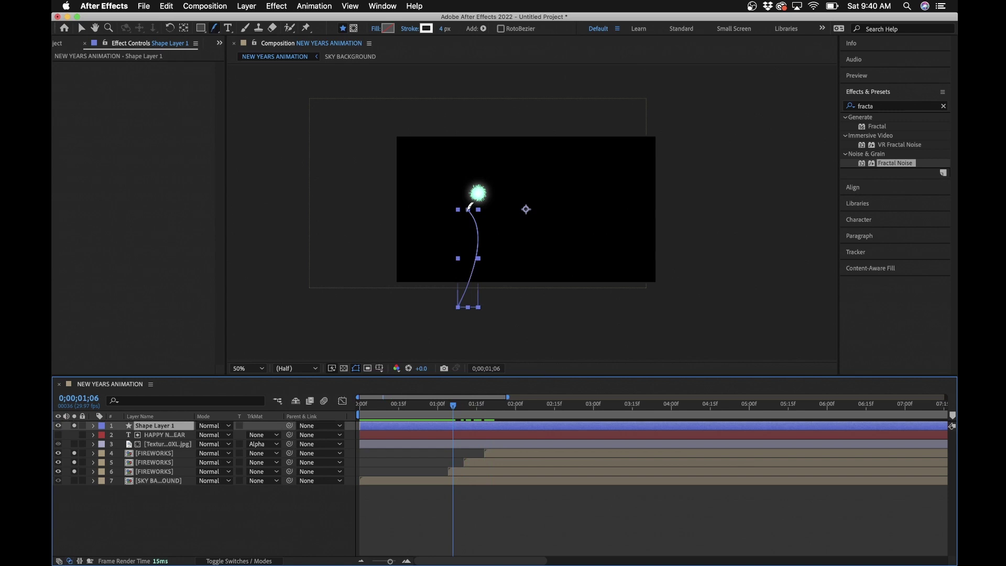
pyautogui.moveTo(468, 214); pyautogui.dragTo(481, 197)
pyautogui.press('.')
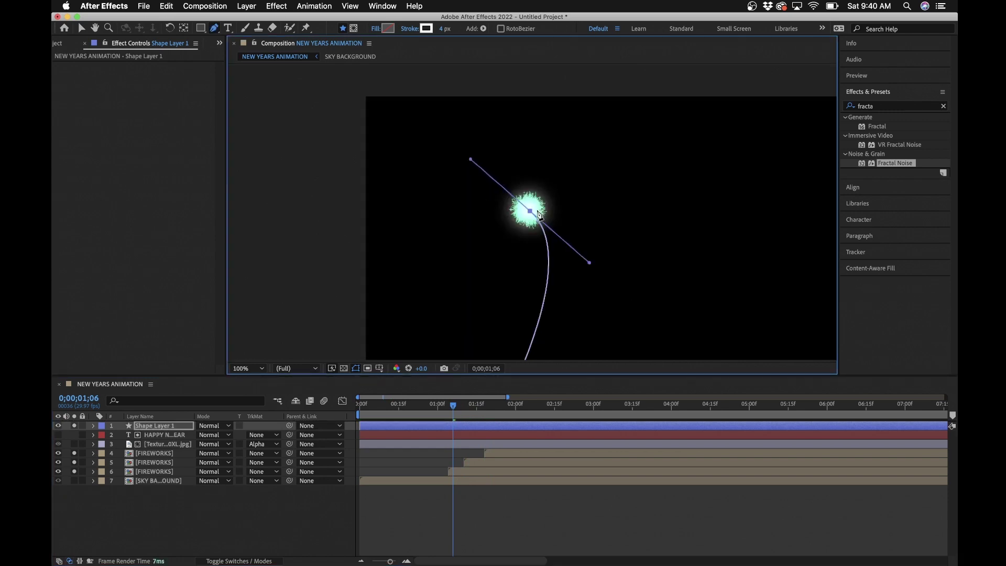
pyautogui.moveTo(531, 211); pyautogui.dragTo(529, 210)
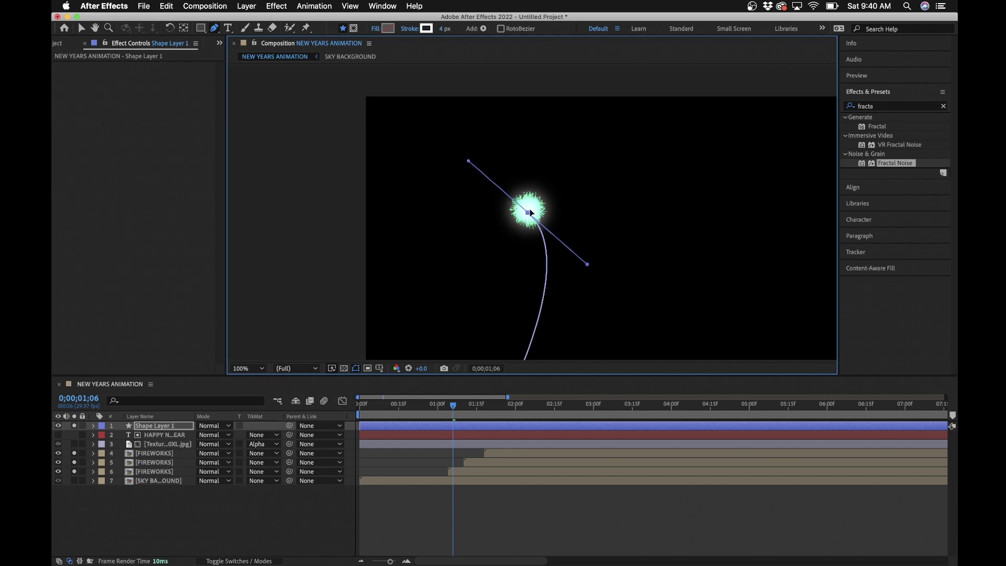
pyautogui.press(',')
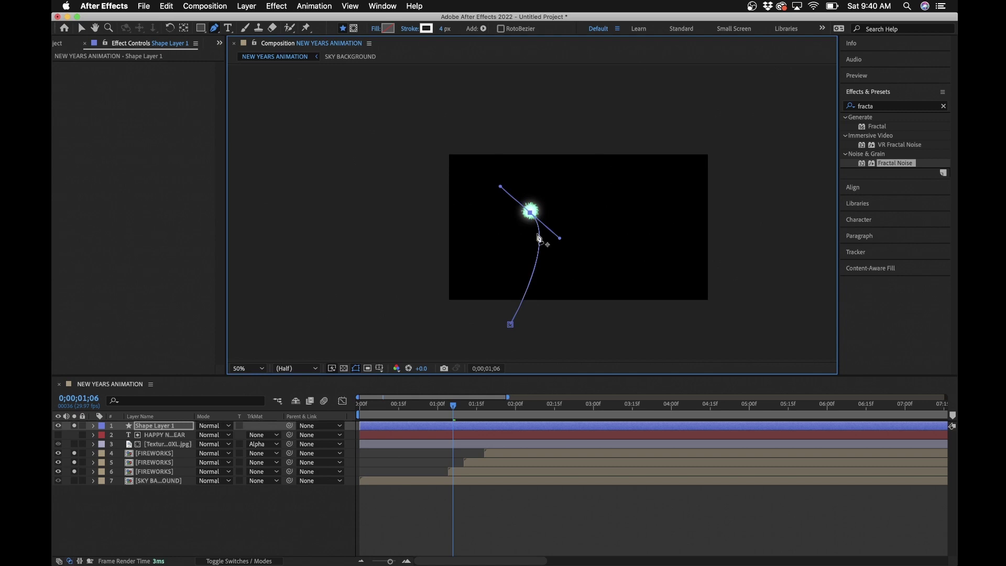
# Step: Add Trim Paths to Shape Layer 1
pyautogui.click(421, 427)
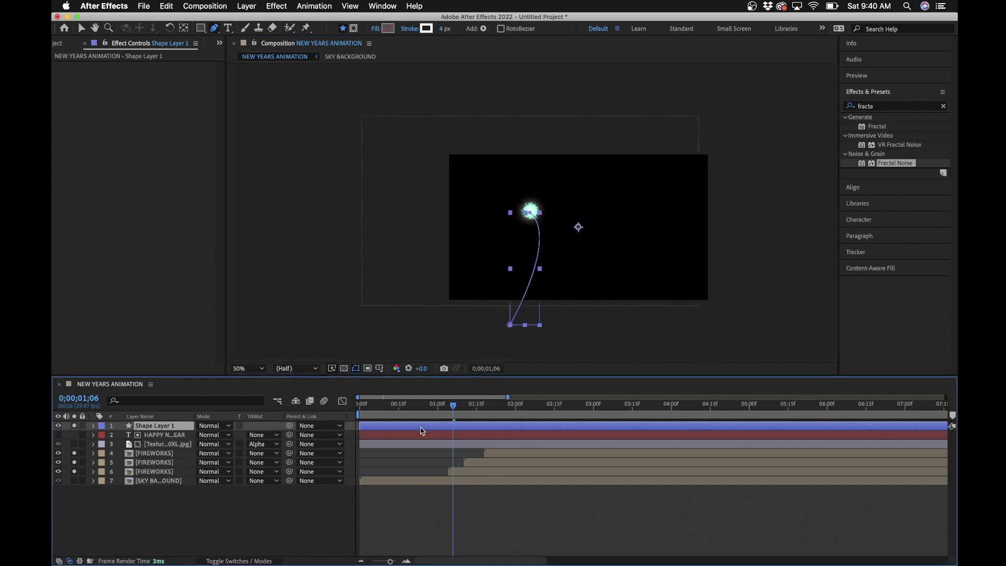
pyautogui.click(92, 427)
pyautogui.click(278, 436)
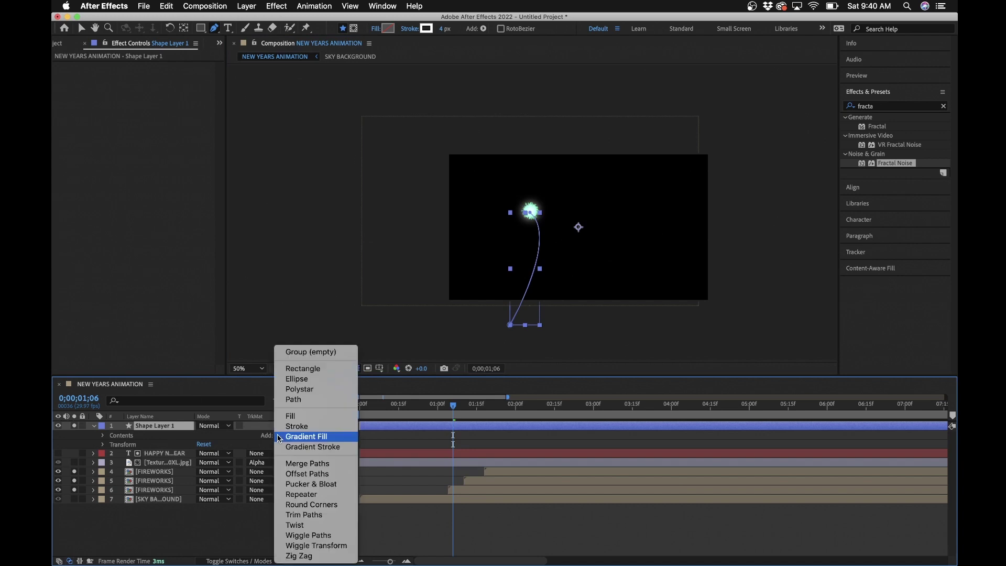
pyautogui.click(298, 516)
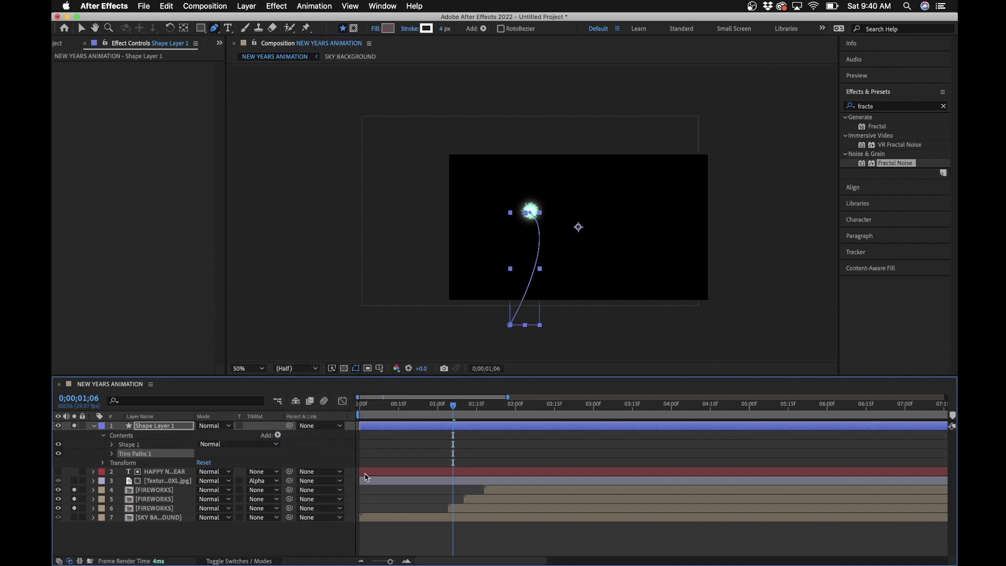
# Step: At the first frame, enable keyframes for the Trim Paths Start and End, with both at 100%
pyautogui.moveTo(434, 411); pyautogui.dragTo(343, 404)
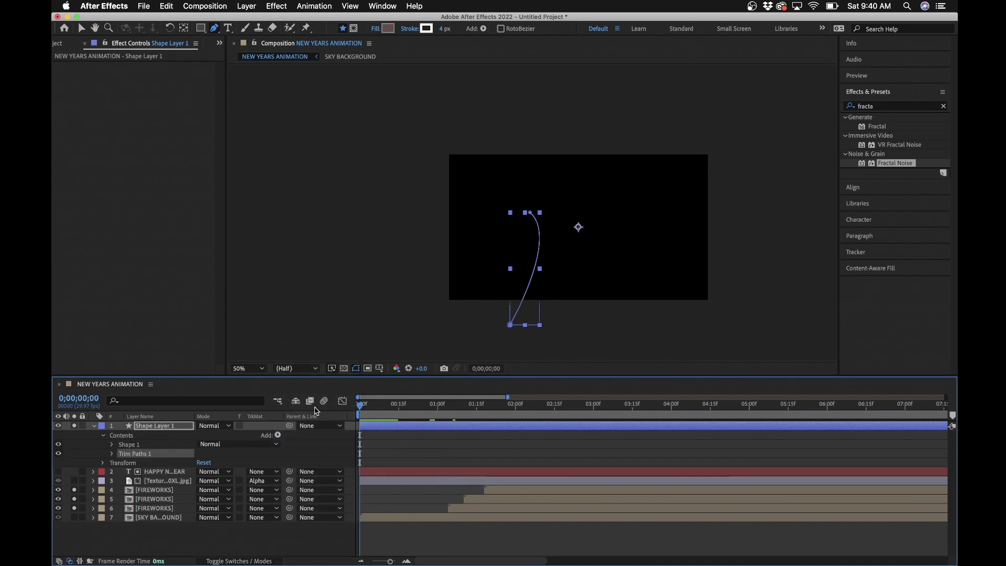
pyautogui.click(111, 455)
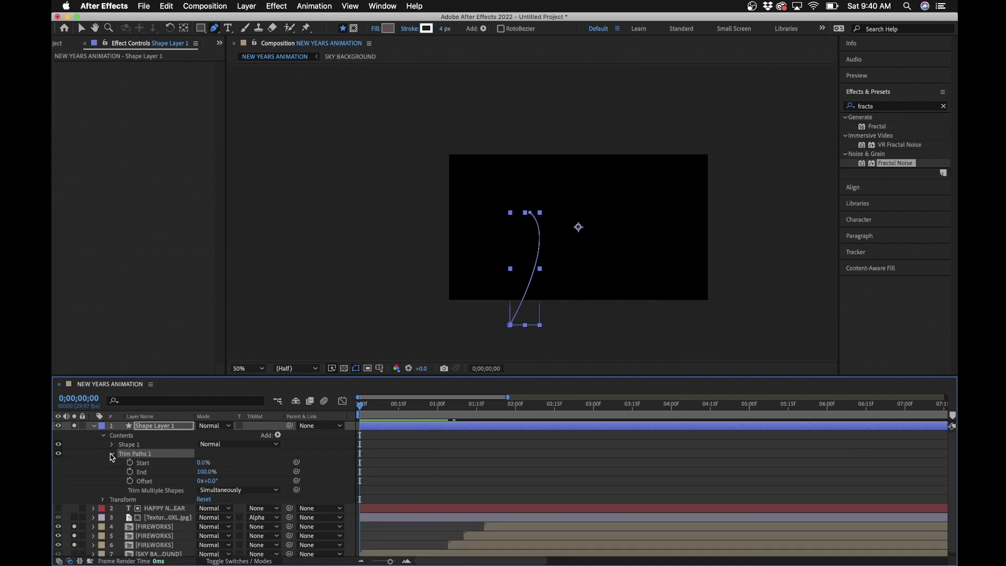
pyautogui.click(130, 463)
pyautogui.click(130, 472)
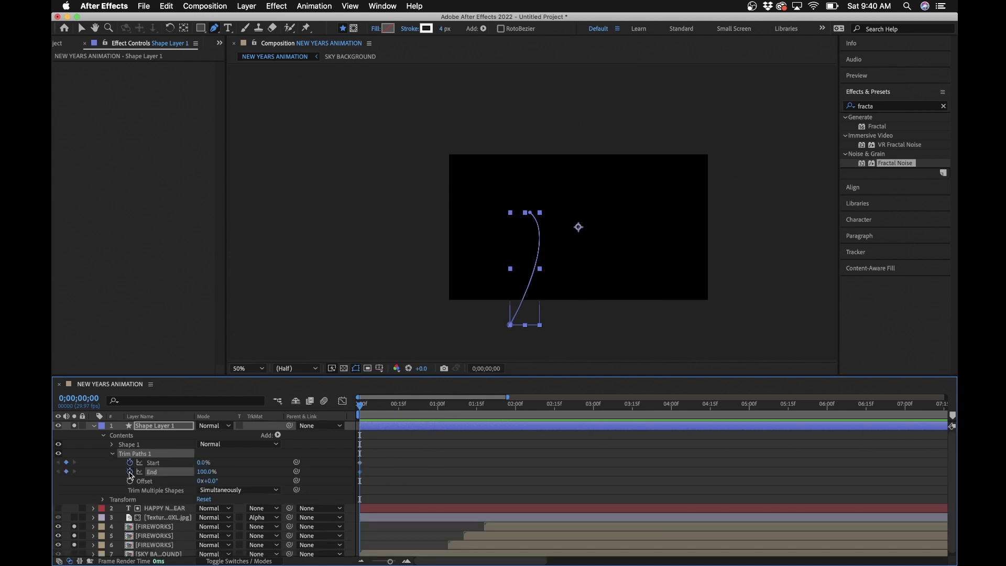
pyautogui.click(204, 464)
pyautogui.press('Return')
# Step: At 0;00;01;06, keyframe the Trim Paths Start and End at 0%
pyautogui.moveTo(440, 416); pyautogui.dragTo(454, 412)
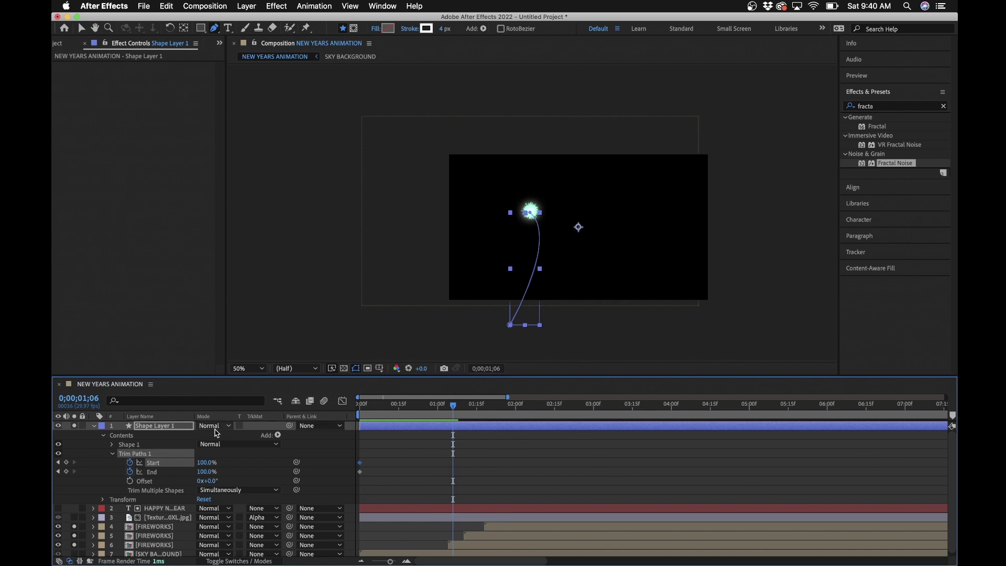
pyautogui.click(205, 463)
pyautogui.write('0')
pyautogui.press('Return')
pyautogui.click(204, 472)
pyautogui.write('0')
pyautogui.press('Return')
pyautogui.click(503, 456)
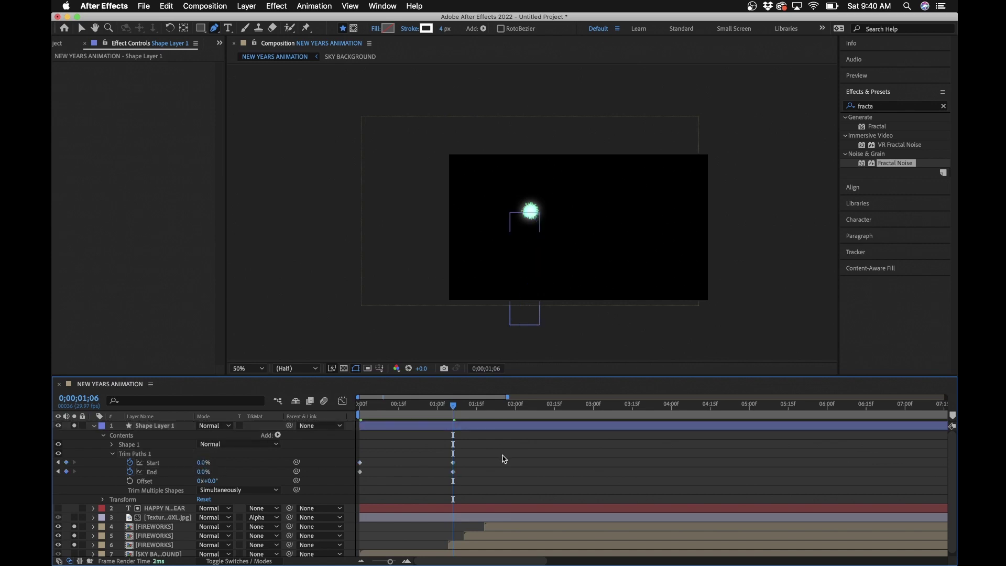
# Step: Add a Start keyframe of 16% at 0;00;00;26 to form a short streak, and preview the motion from the beginning
pyautogui.moveTo(454, 407); pyautogui.dragTo(430, 412)
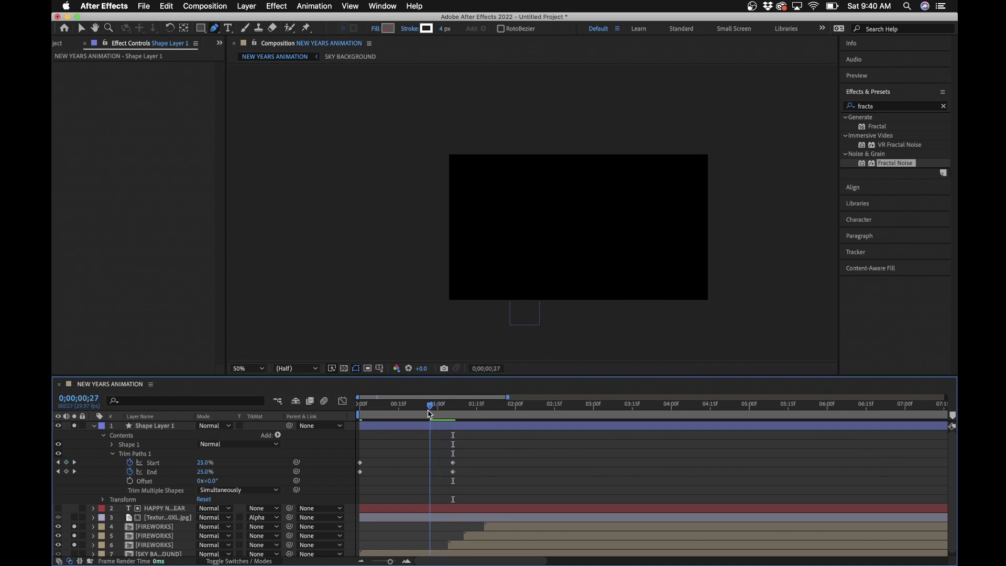
pyautogui.click(157, 463)
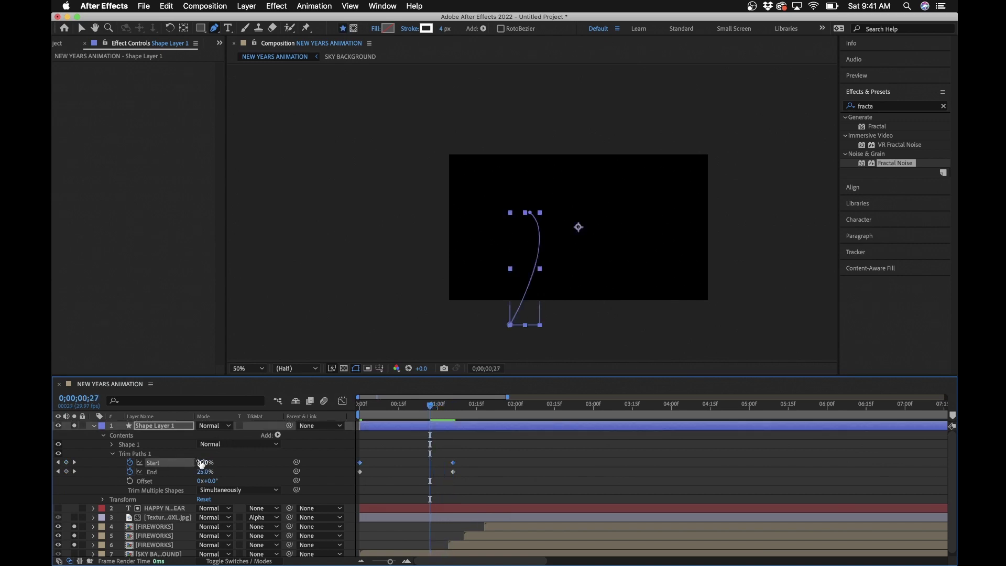
pyautogui.moveTo(424, 410)
pyautogui.mouseDown()
pyautogui.moveTo(407, 408)
pyautogui.moveTo(427, 408)
pyautogui.mouseUp()
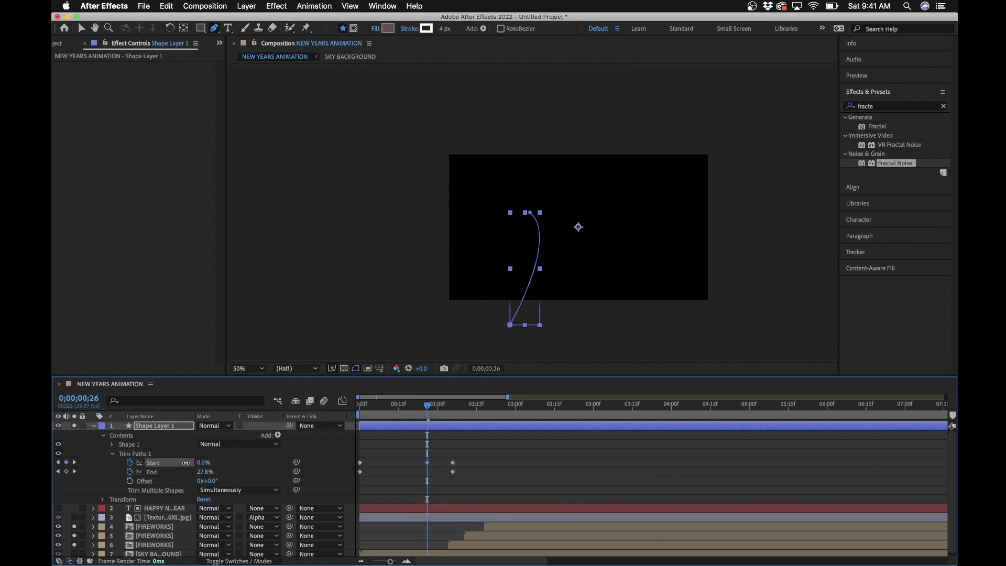
pyautogui.click(482, 438)
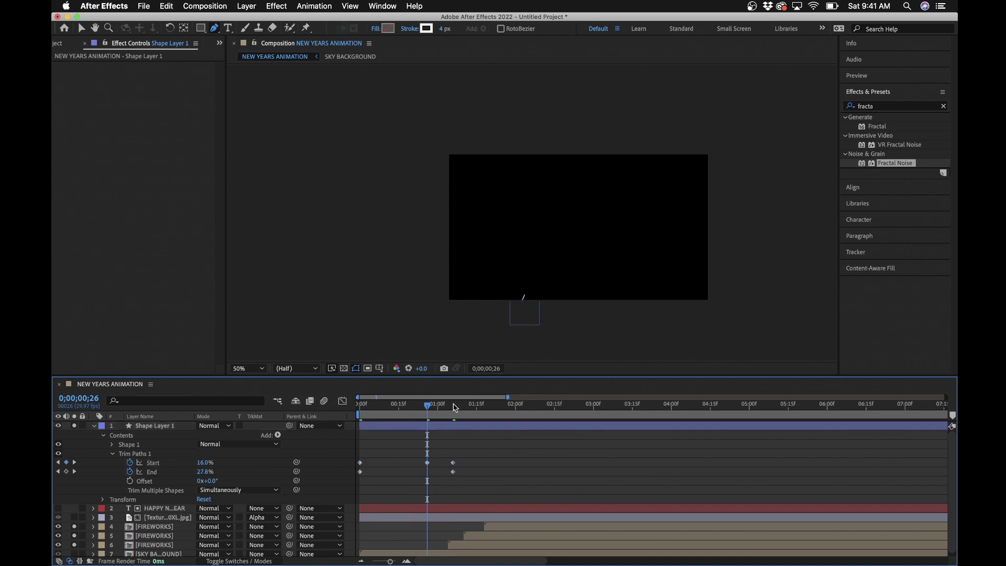
pyautogui.moveTo(425, 406); pyautogui.dragTo(316, 415)
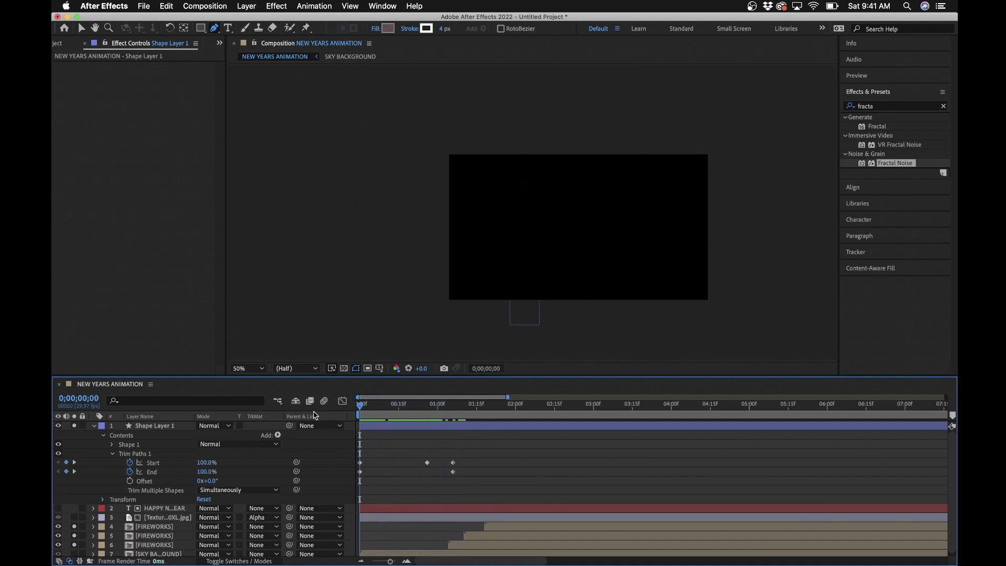
pyautogui.press('space')
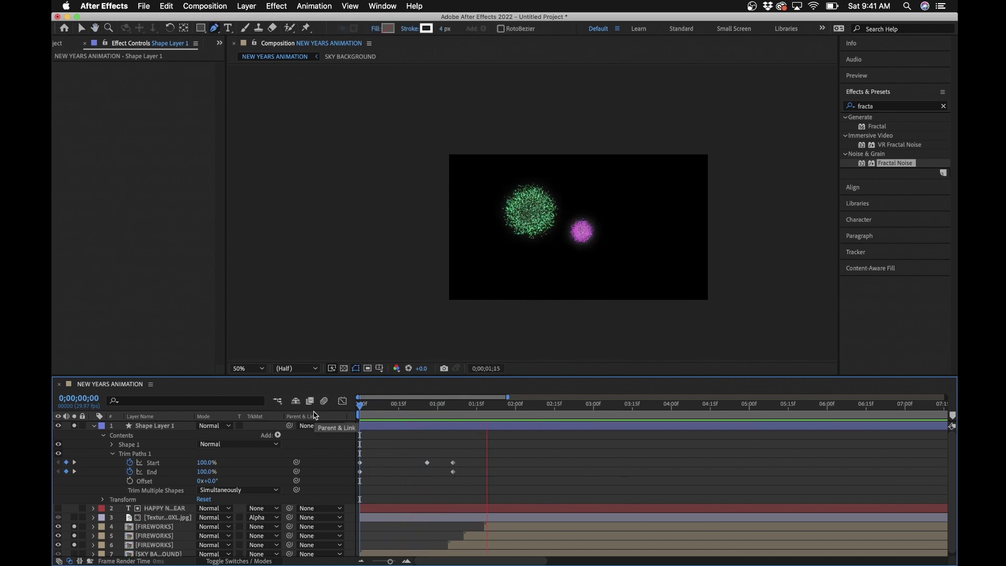
# Step: Time-reverse all the Trim Paths Start and End keyframes and preview the streak rising into the green firework
pyautogui.moveTo(514, 451); pyautogui.dragTo(415, 474)
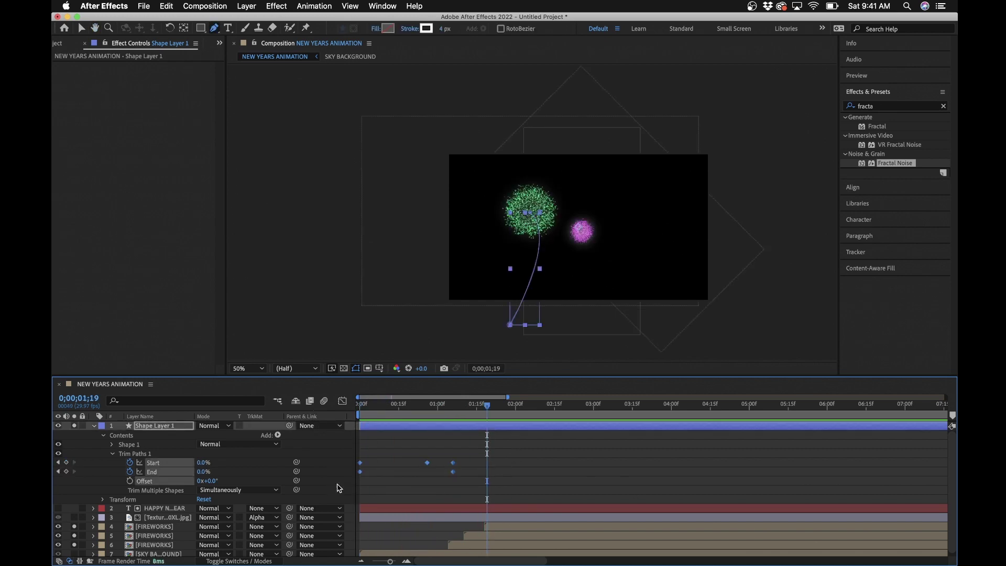
pyautogui.rightClick(454, 466)
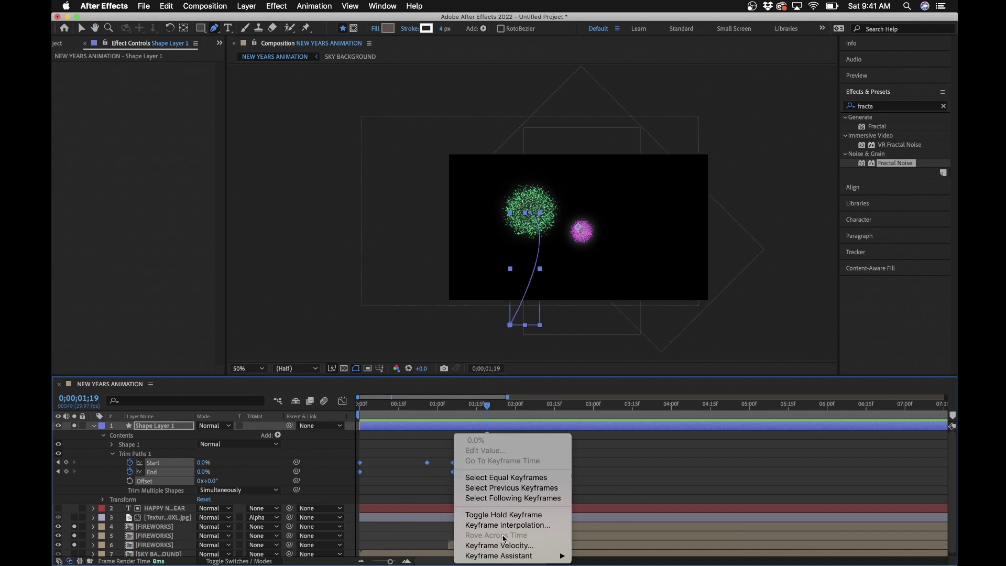
pyautogui.moveTo(503, 556)
pyautogui.click(616, 557)
pyautogui.press('Home')
pyautogui.press('space')
pyautogui.press('space')
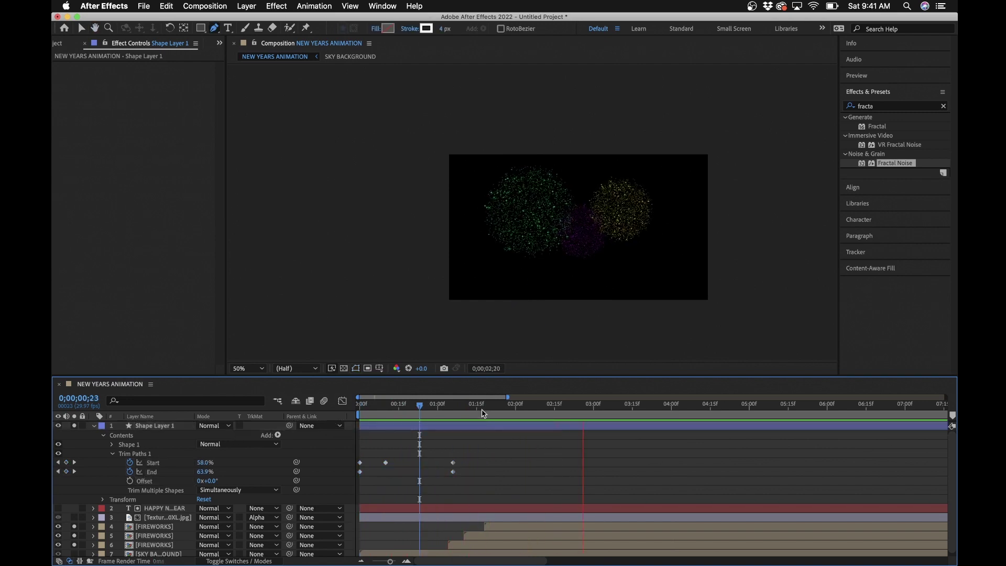
pyautogui.press('Home')
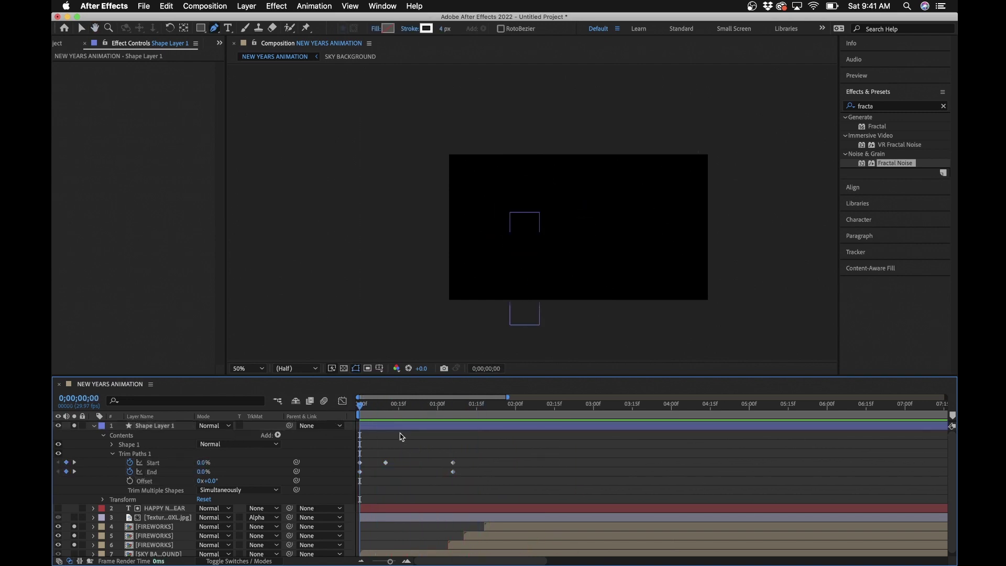
pyautogui.press('space')
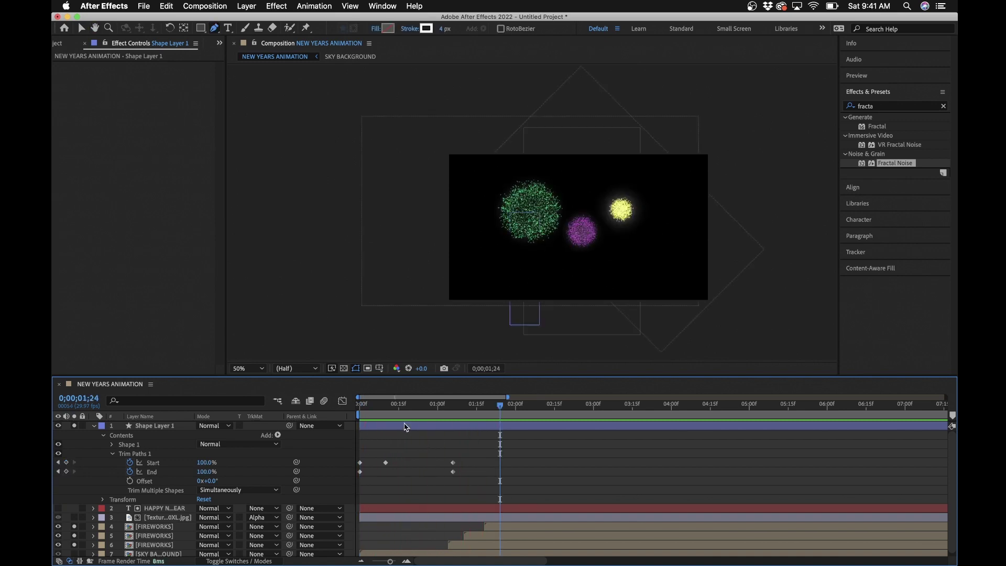
pyautogui.press('space')
pyautogui.press('Home')
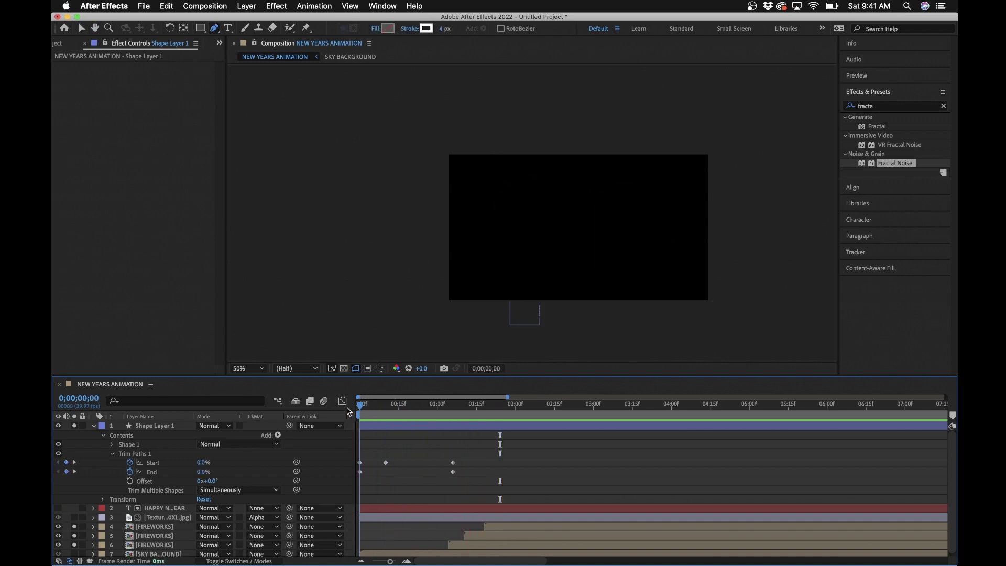
# Step: Go to the middle Trim Paths Start keyframe at 0;00;00;10 and examine the streak up close
pyautogui.moveTo(370, 407)
pyautogui.mouseDown()
pyautogui.moveTo(459, 414)
pyautogui.moveTo(360, 426)
pyautogui.moveTo(394, 429)
pyautogui.mouseUp()
pyautogui.click(385, 463)
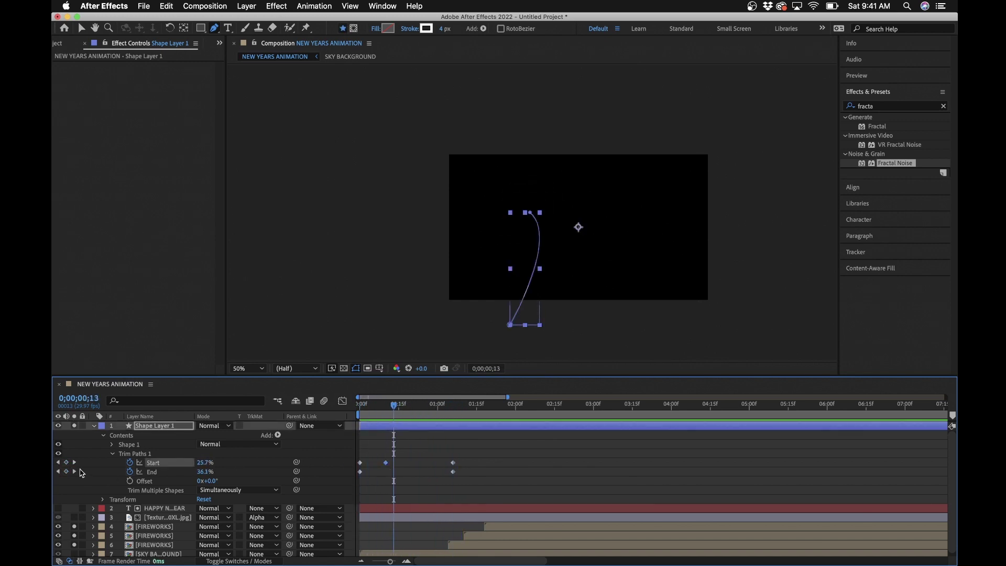
pyautogui.click(58, 463)
pyautogui.click(446, 451)
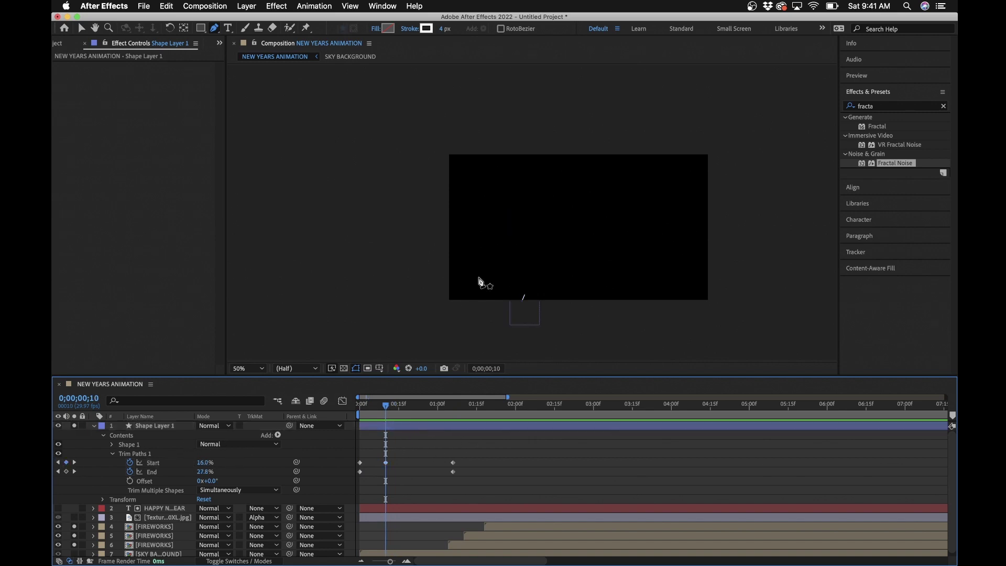
pyautogui.scroll(2, 512, 313)
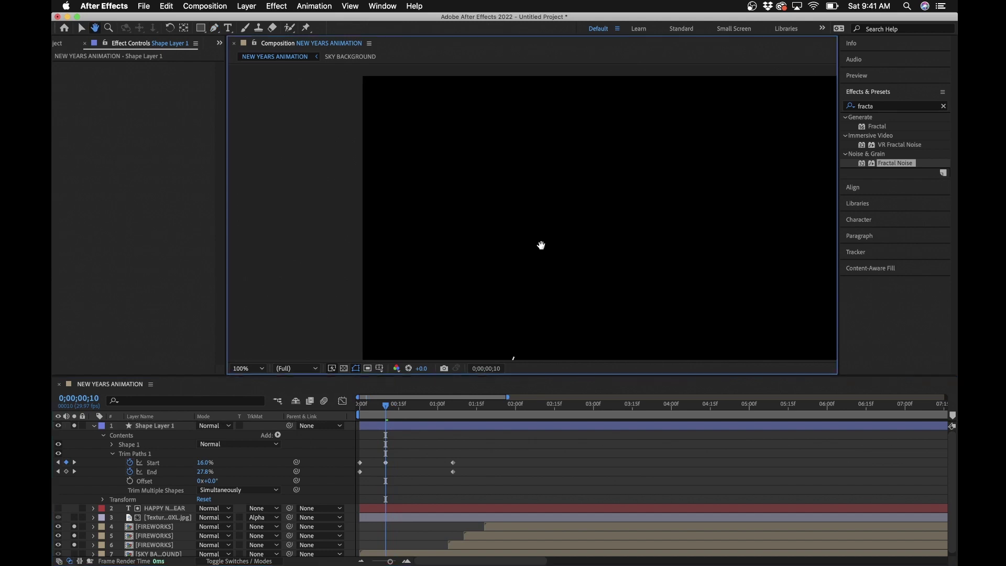
pyautogui.moveTo(541, 247); pyautogui.dragTo(492, 168)
pyautogui.press('v')
# Step: Move the middle Trim Paths Start keyframe slightly earlier than 0;00;00;10, comparing the streak's length at 0;00;00;19
pyautogui.moveTo(386, 463); pyautogui.dragTo(400, 463)
pyautogui.click(402, 407)
pyautogui.moveTo(402, 406); pyautogui.dragTo(412, 406)
pyautogui.moveTo(401, 465); pyautogui.dragTo(387, 464)
pyautogui.moveTo(412, 405)
pyautogui.mouseDown()
pyautogui.moveTo(383, 407)
pyautogui.moveTo(408, 414)
pyautogui.mouseUp()
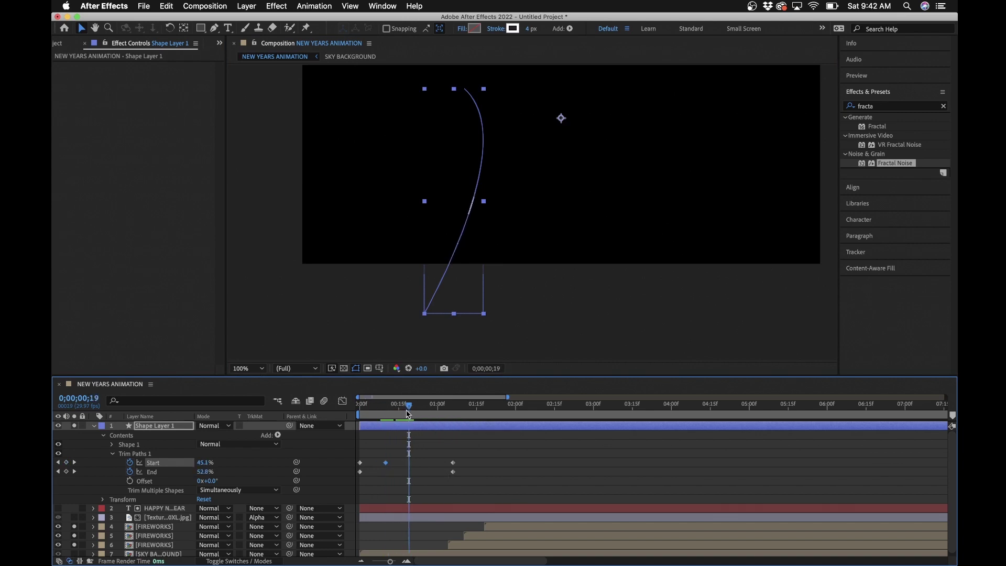
pyautogui.click(384, 466)
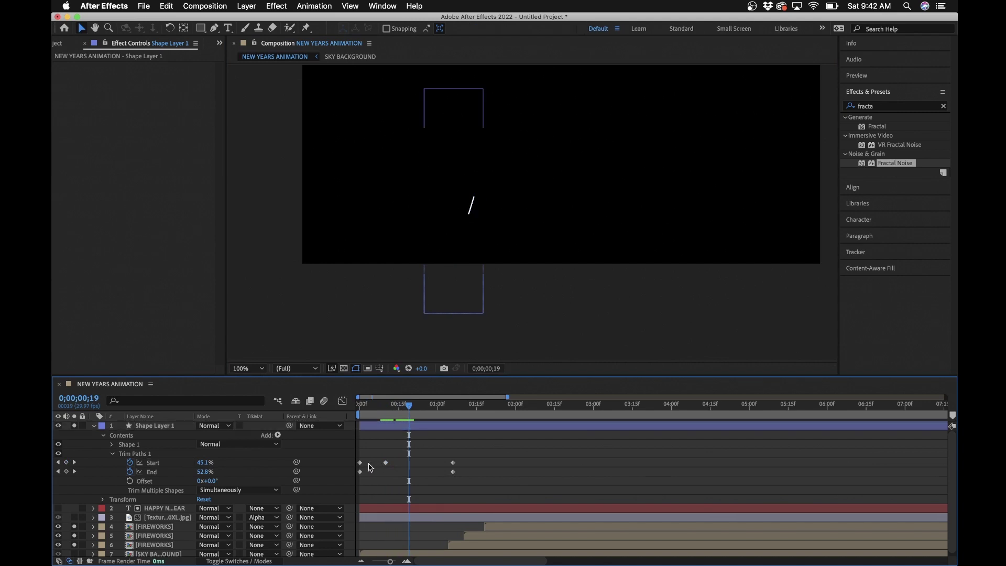
pyautogui.click(387, 463)
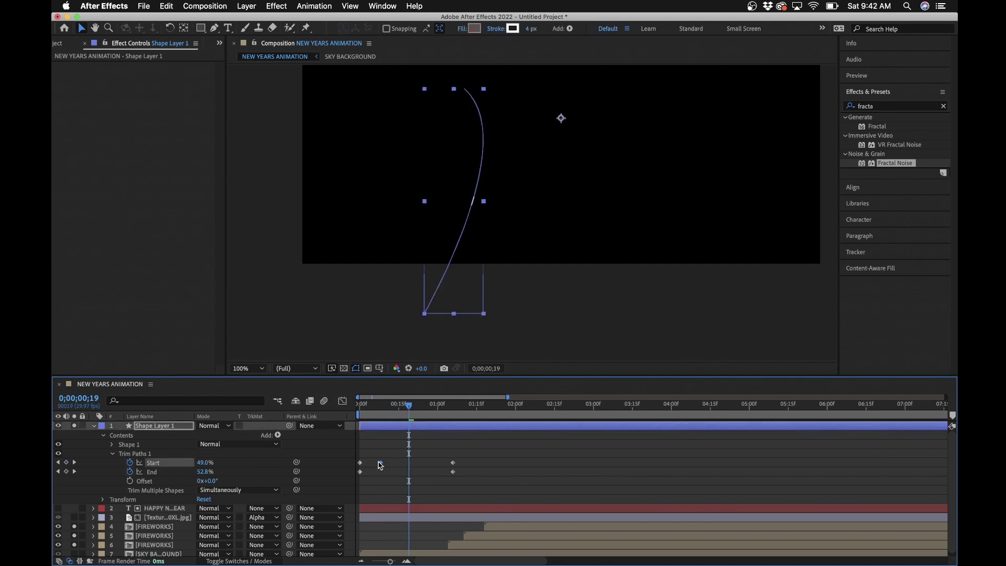
# Step: Add a Trim Paths Start keyframe of 77% at 0;00;00;29 and check the streak along its path
pyautogui.click(438, 410)
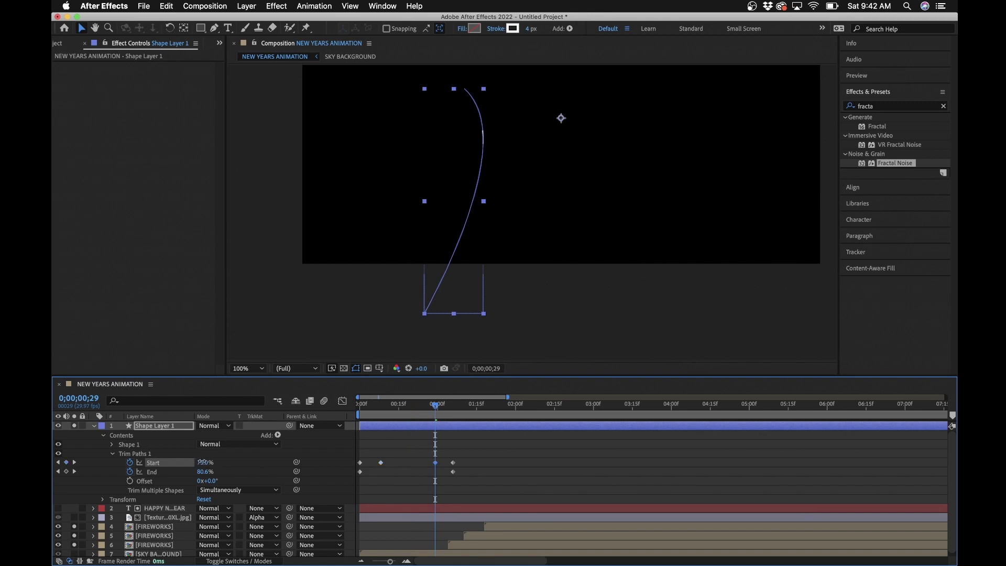
pyautogui.click(517, 479)
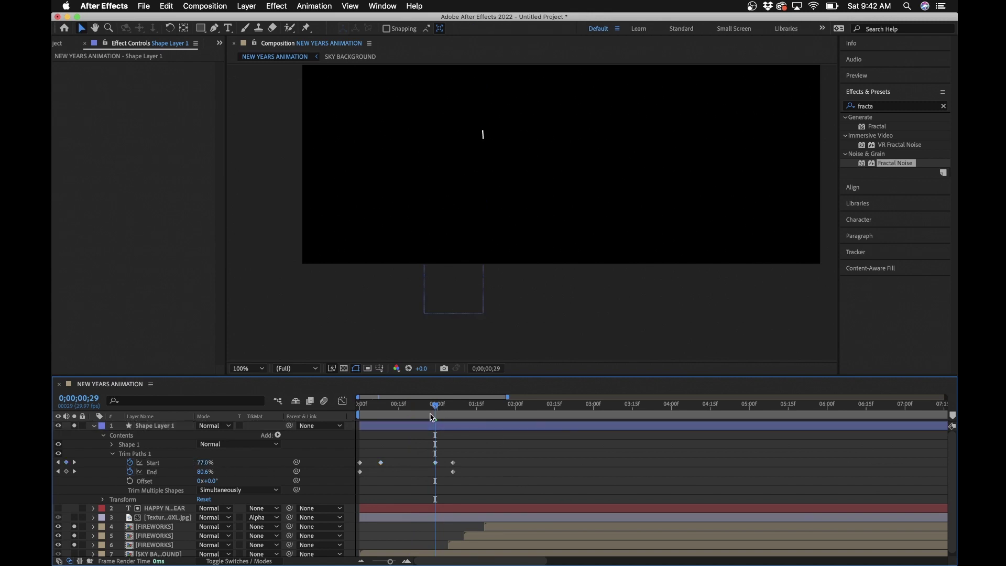
pyautogui.moveTo(435, 407); pyautogui.dragTo(393, 421)
pyautogui.press('h')
pyautogui.moveTo(522, 232); pyautogui.dragTo(507, 286)
pyautogui.press('v')
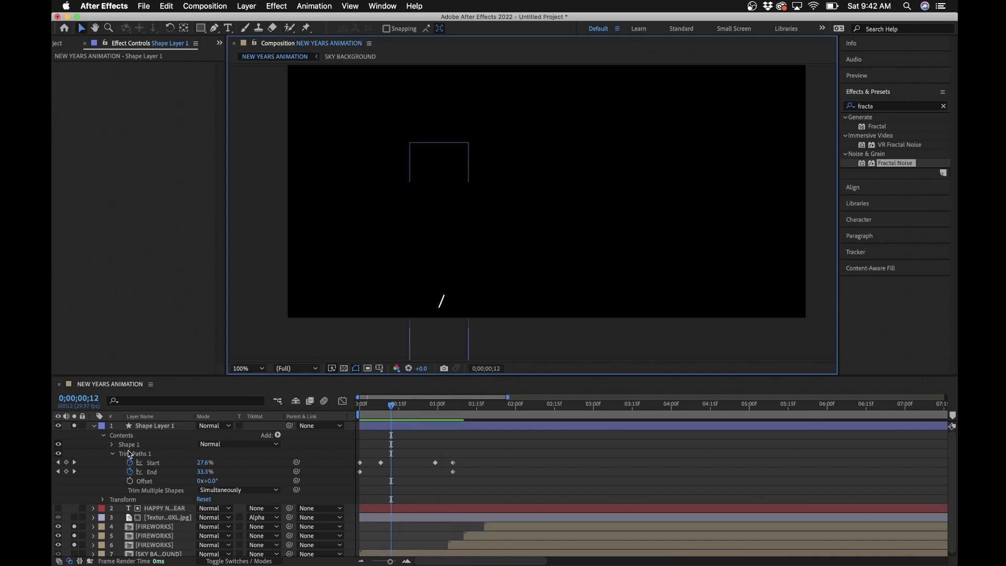
# Step: Reveal the Taper settings of Stroke 1 inside Shape 1 on Shape Layer 1
pyautogui.click(148, 427)
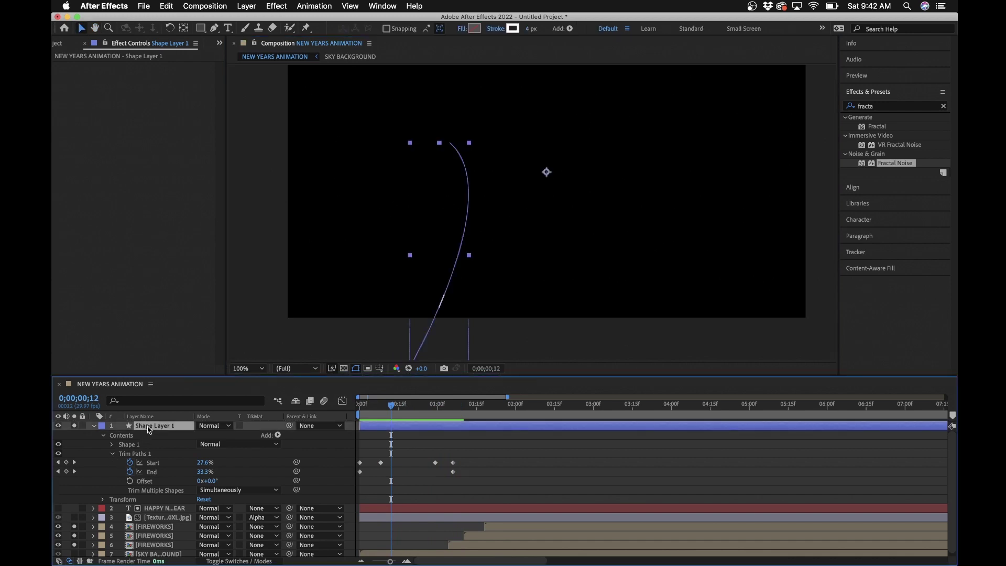
pyautogui.click(103, 500)
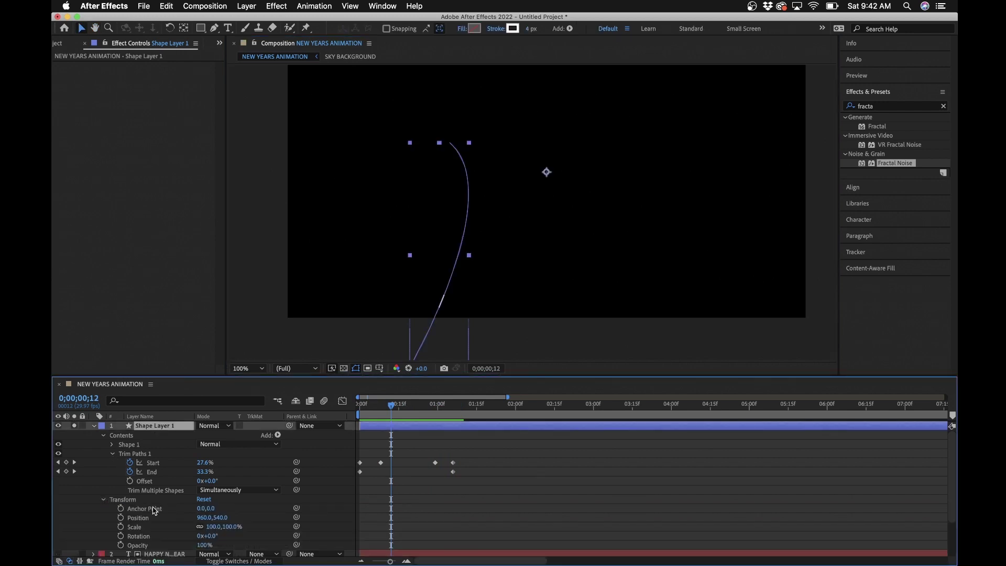
pyautogui.scroll(-3, 155, 511)
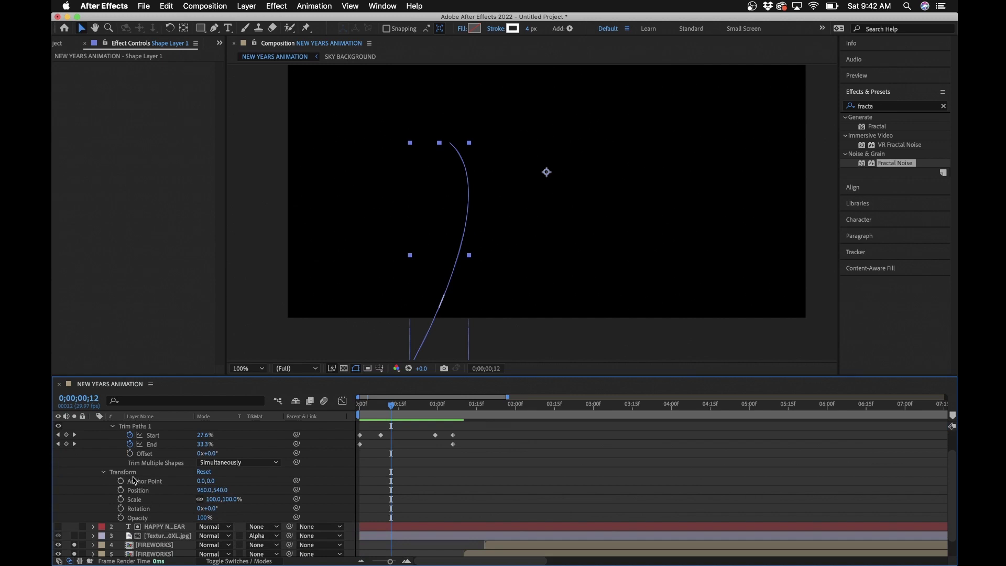
pyautogui.scroll(3, 133, 480)
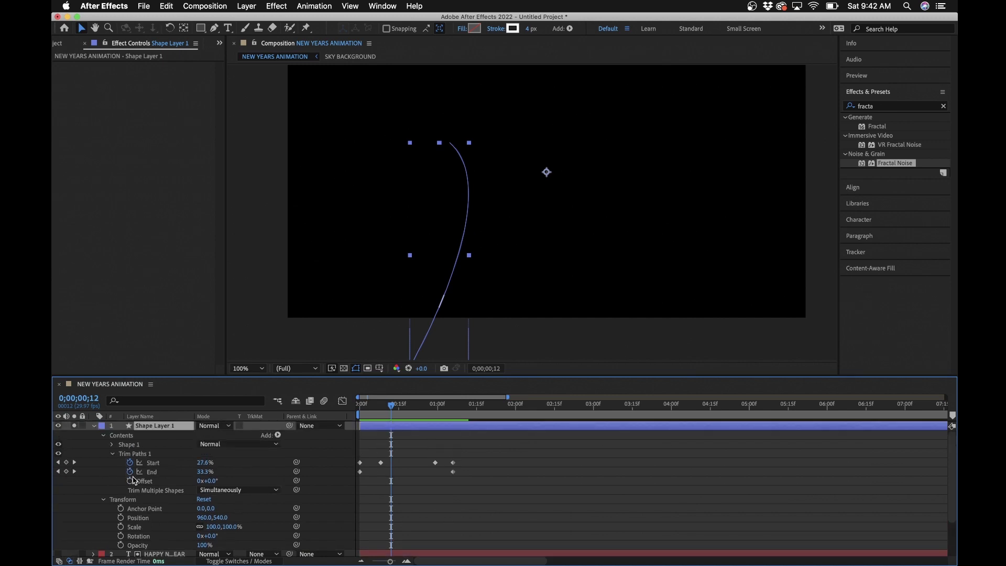
pyautogui.click(119, 445)
pyautogui.click(112, 445)
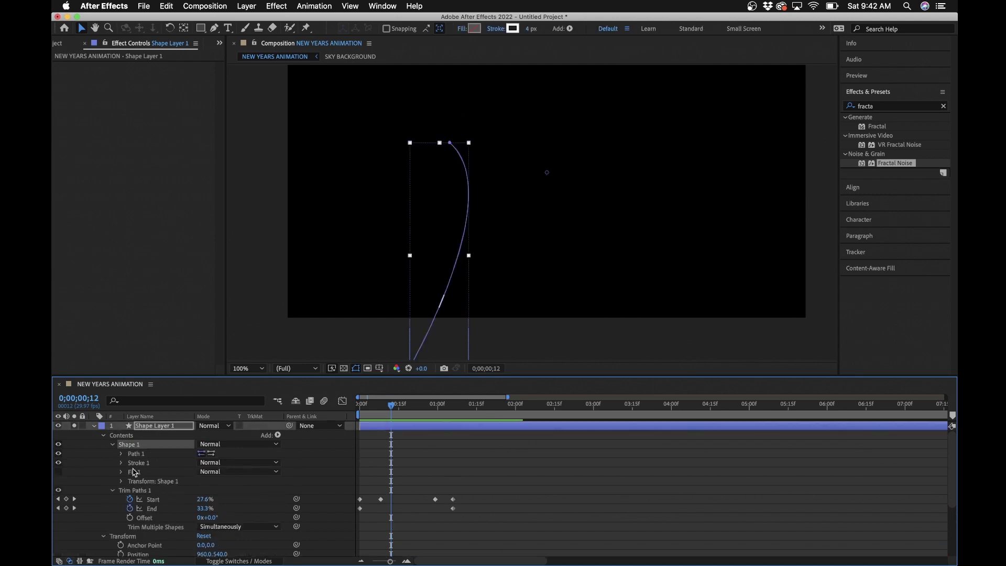
pyautogui.click(120, 482)
pyautogui.scroll(-3, 159, 488)
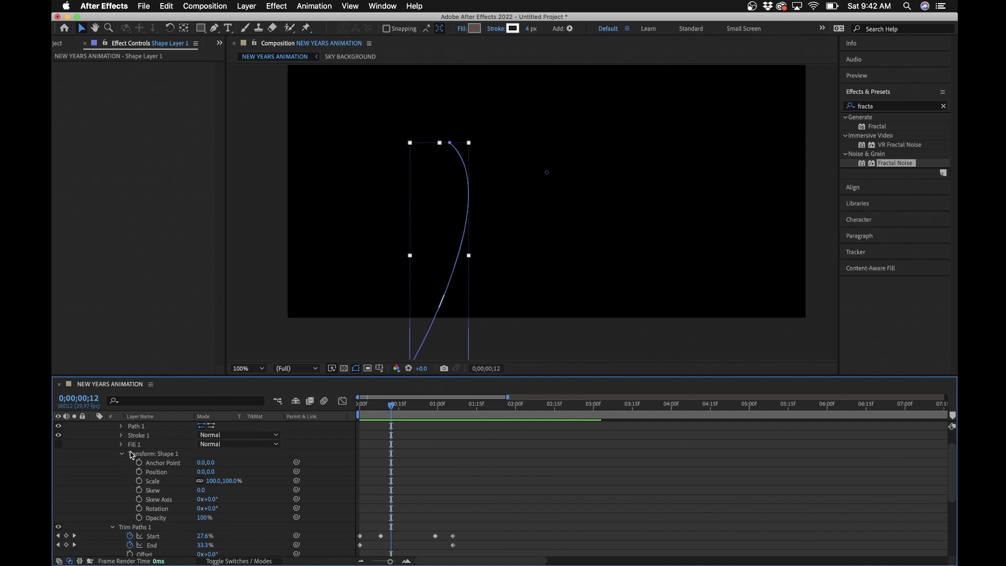
pyautogui.click(122, 435)
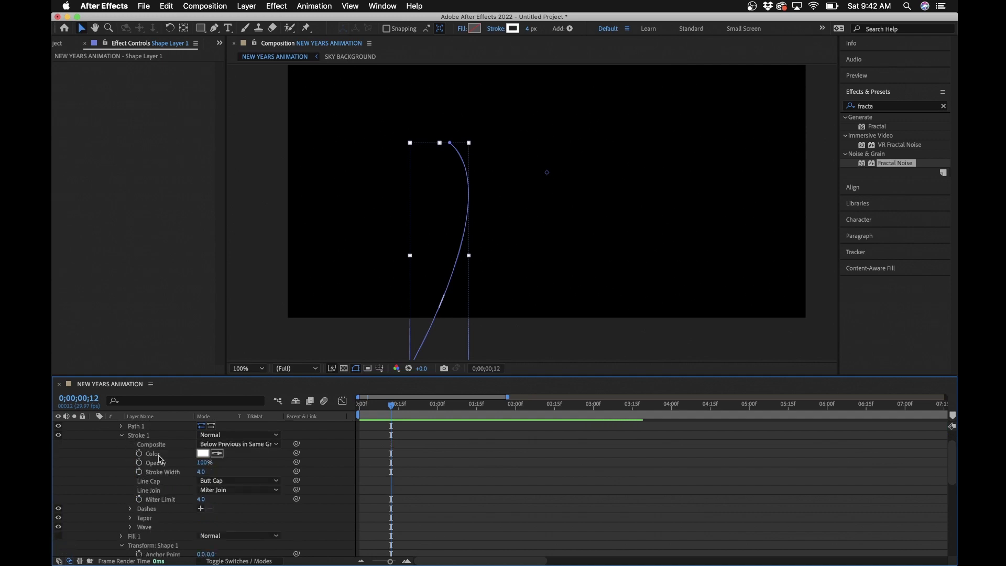
pyautogui.click(130, 519)
pyautogui.scroll(-3, 154, 521)
pyautogui.click(152, 491)
pyautogui.scroll(-3, 168, 495)
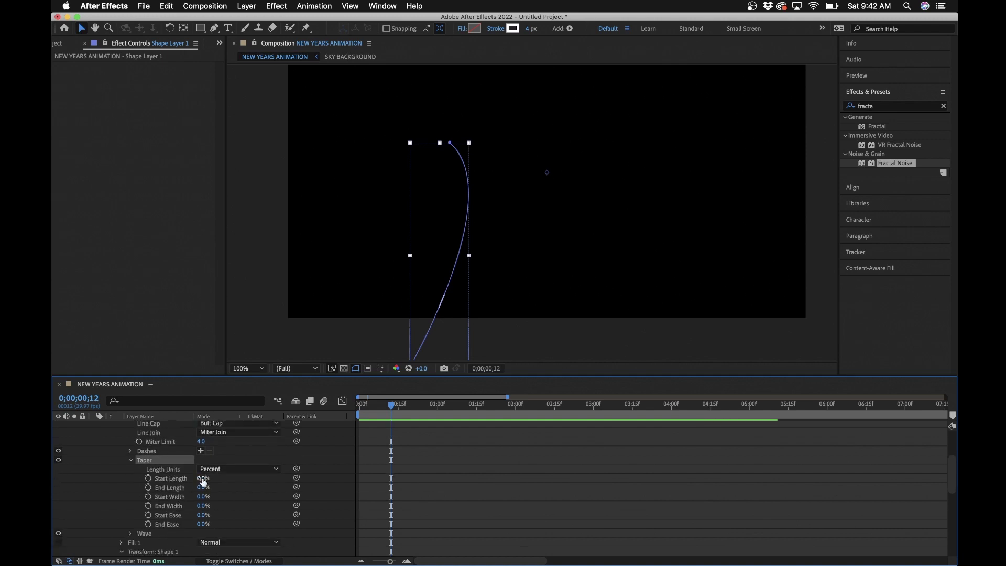
# Step: Try a stroke Taper with Start Length 5% and End Length 50%, checking the streak at 0;00;00;23
pyautogui.click(202, 479)
pyautogui.write('5')
pyautogui.press('Return')
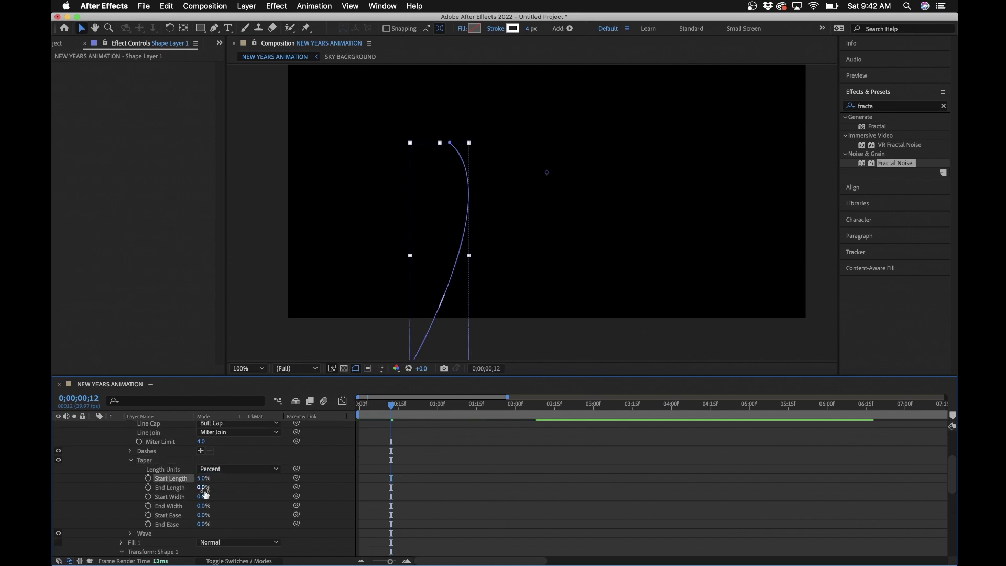
pyautogui.click(203, 489)
pyautogui.write('50')
pyautogui.press('Return')
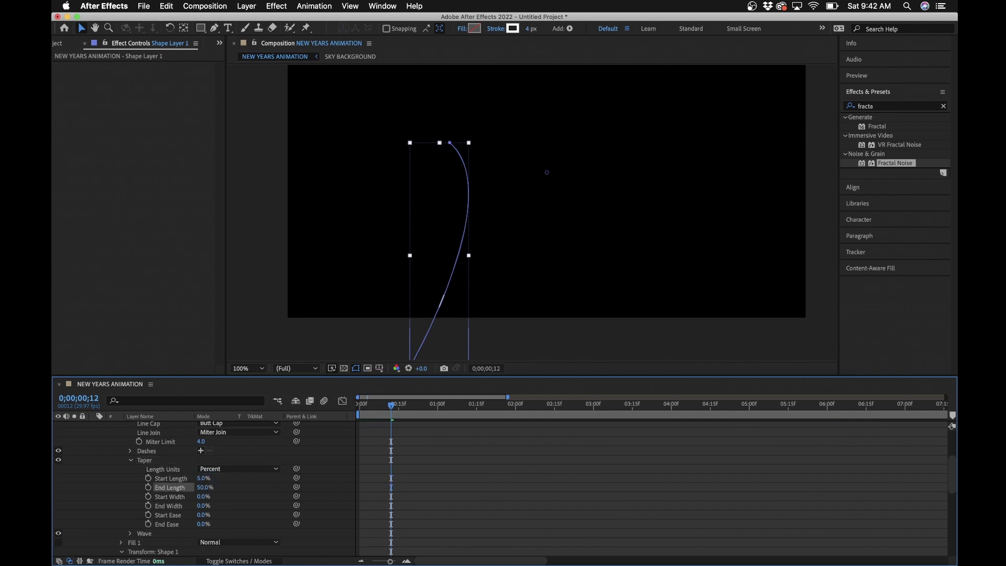
pyautogui.click(478, 474)
pyautogui.moveTo(396, 404); pyautogui.dragTo(420, 404)
# Step: Set the stroke's Taper Start Length to 50% and End Length to 5%
pyautogui.click(203, 479)
pyautogui.write('50')
pyautogui.press('Return')
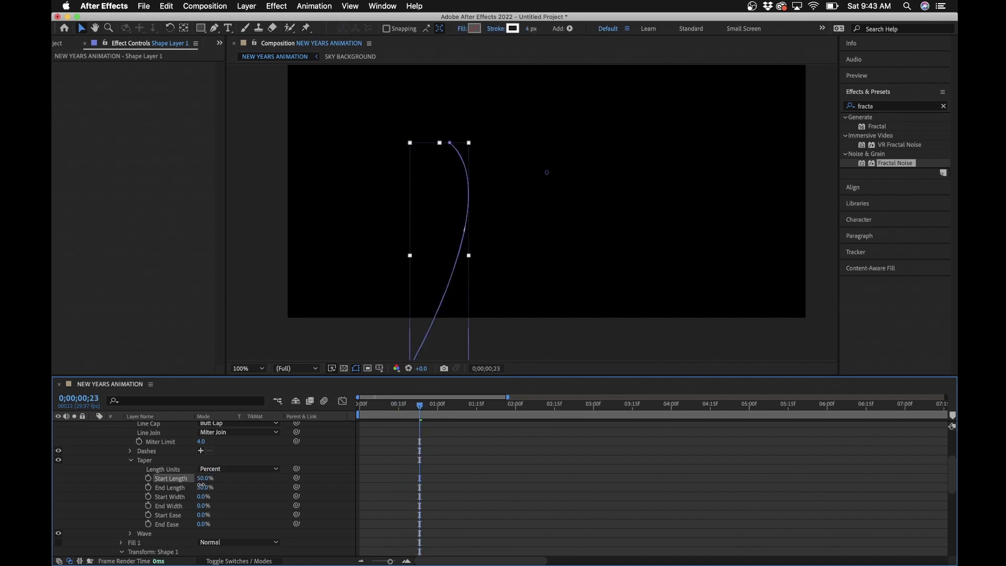
pyautogui.click(204, 487)
pyautogui.write('5')
pyautogui.press('Return')
pyautogui.click(521, 473)
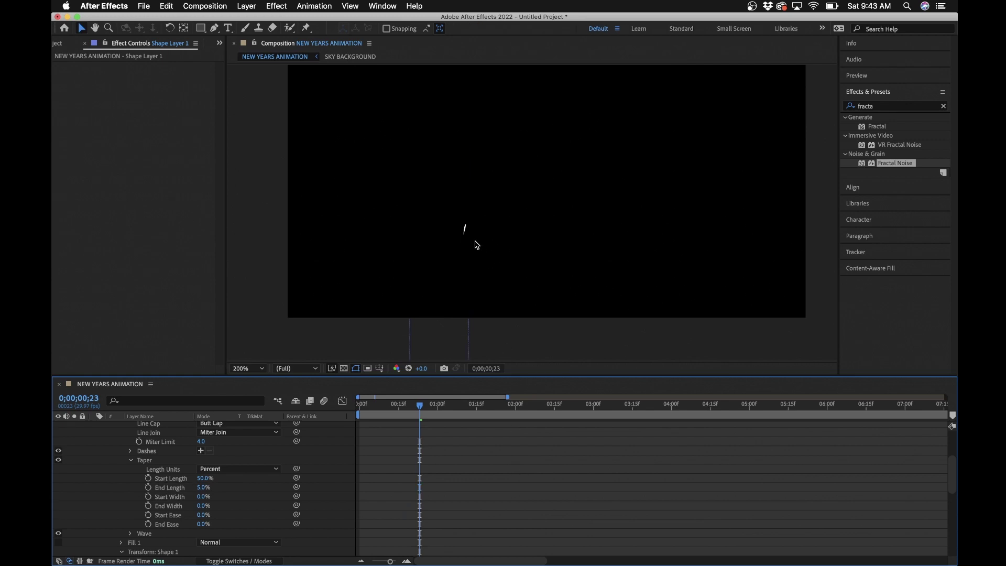
# Step: Examine the tapered streak up close at several frames and preview the animation from the first frame
pyautogui.press('.')
pyautogui.press('h')
pyautogui.moveTo(385, 263); pyautogui.dragTo(461, 254)
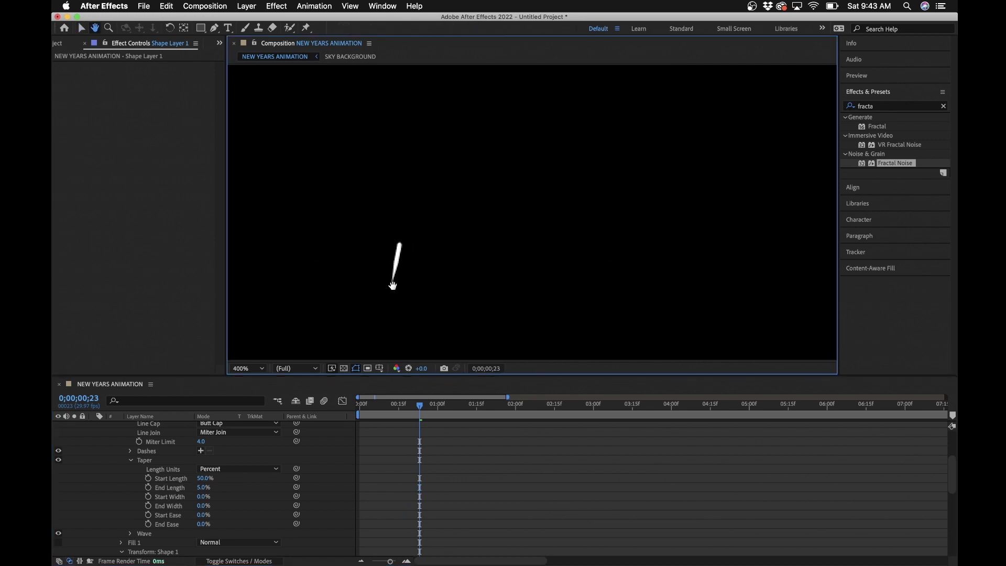
pyautogui.moveTo(420, 406); pyautogui.dragTo(432, 407)
pyautogui.press(',')
pyautogui.press(',')
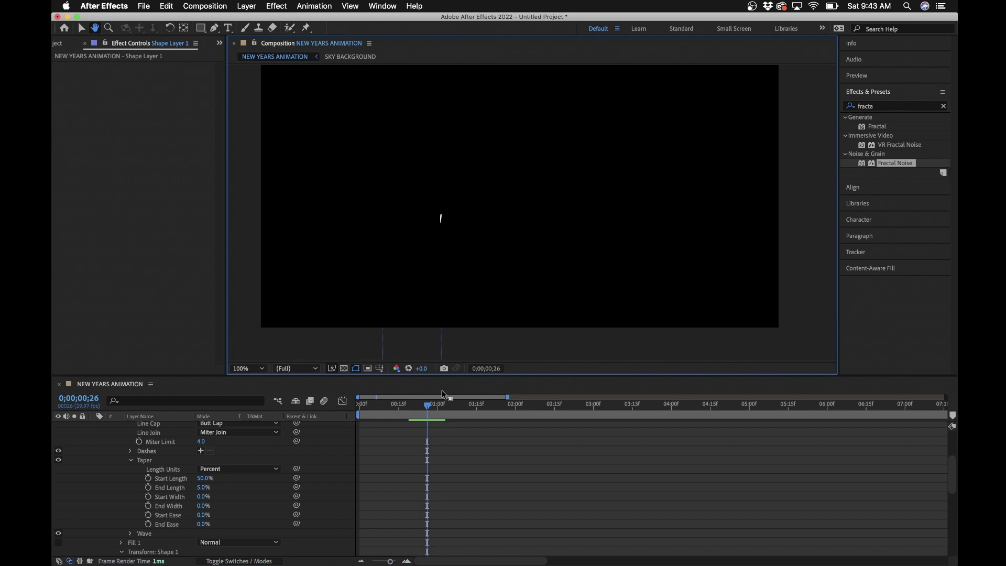
pyautogui.moveTo(428, 406); pyautogui.dragTo(355, 405)
pyautogui.press('space')
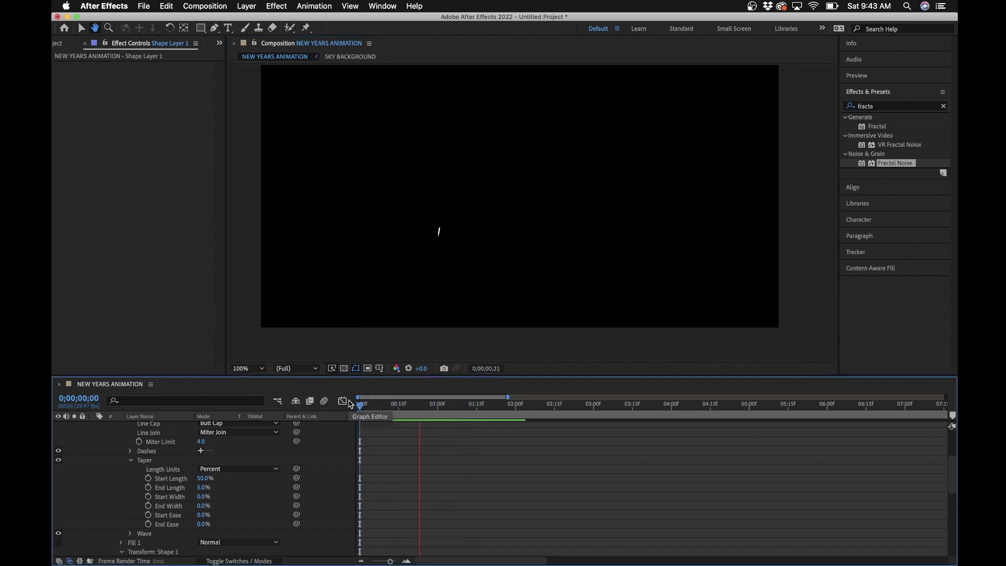
pyautogui.press('space')
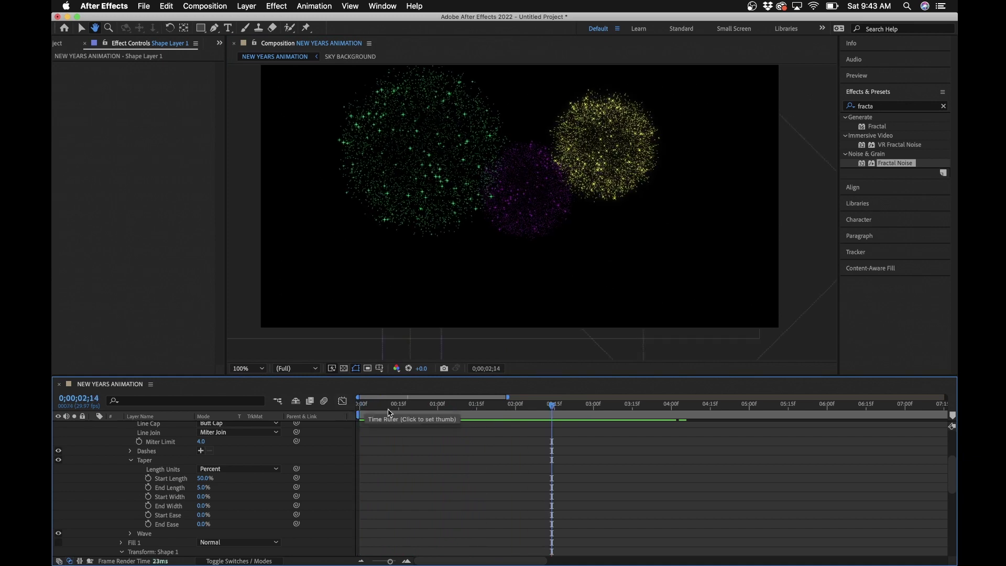